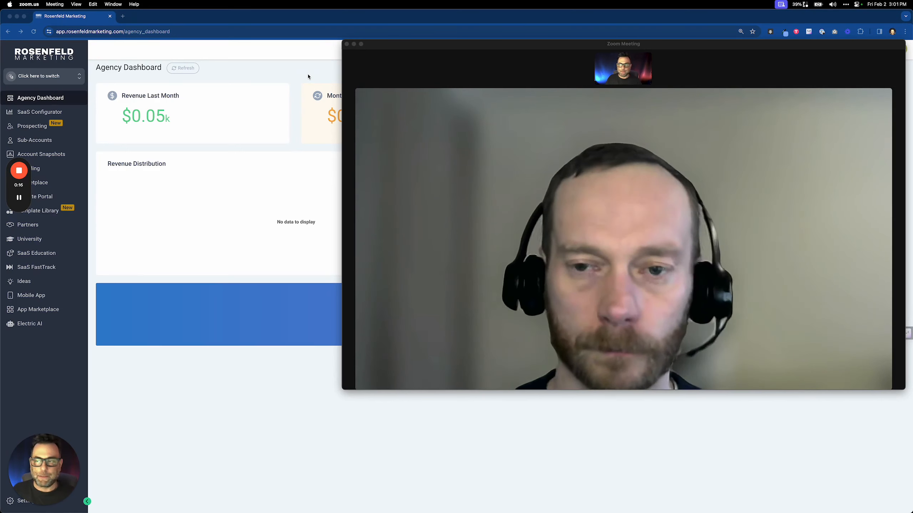
# Return to the agency dashboard and go to the Sub-Accounts page from the left sidebar
pyautogui.click(309, 77)
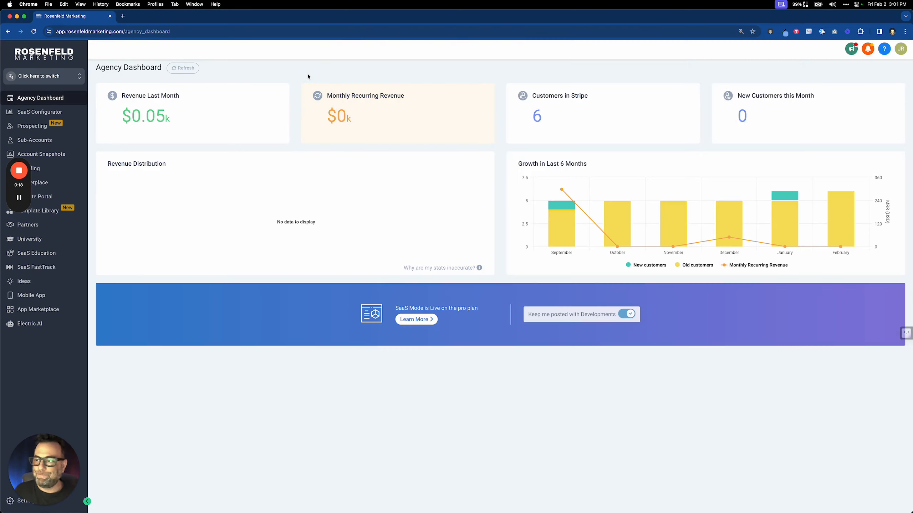
pyautogui.click(54, 77)
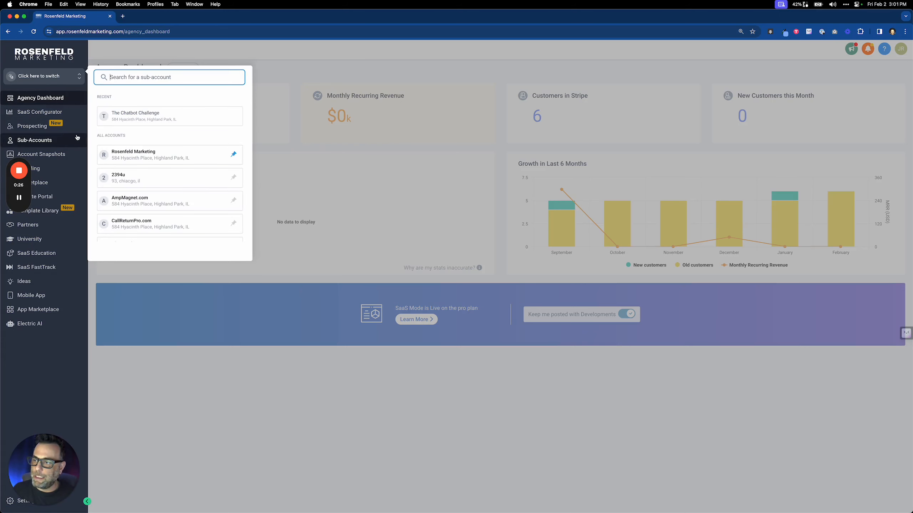
pyautogui.click(285, 183)
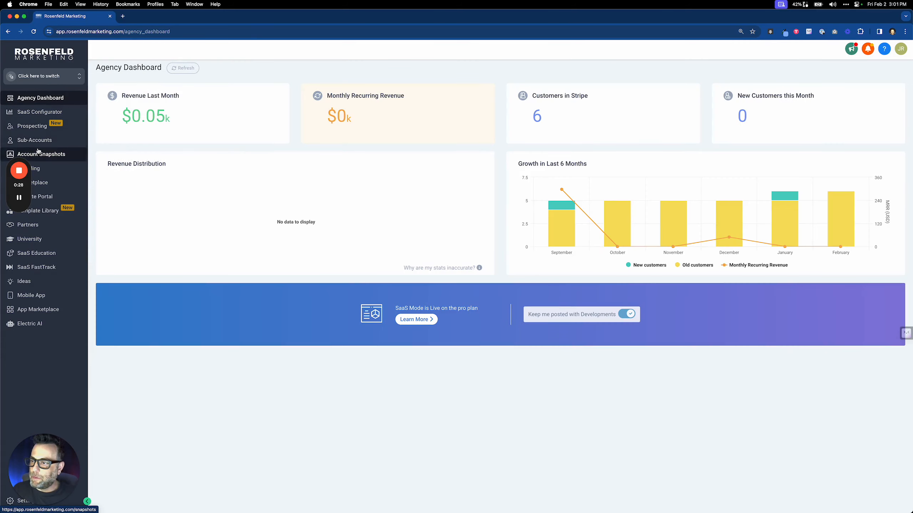
pyautogui.click(38, 145)
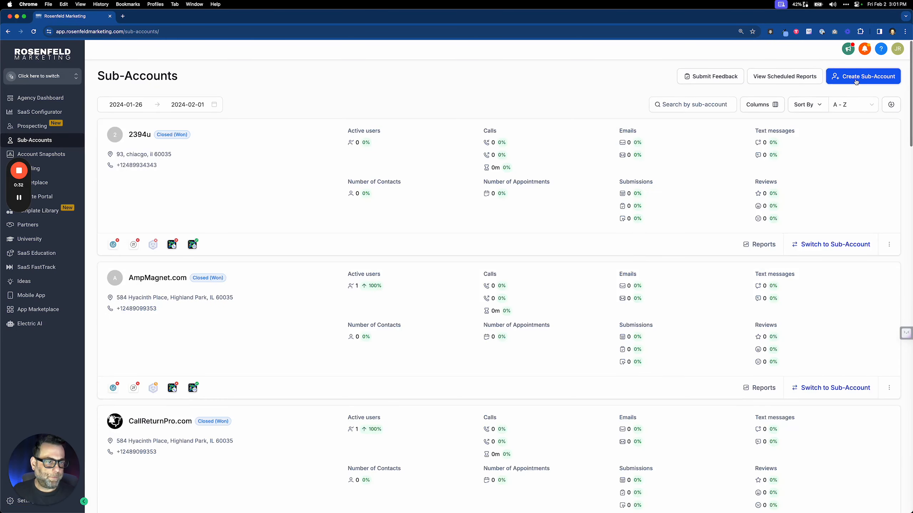
# Create a new Regular sub-account from the Blank Snapshot and choose to add its details manually
pyautogui.click(857, 77)
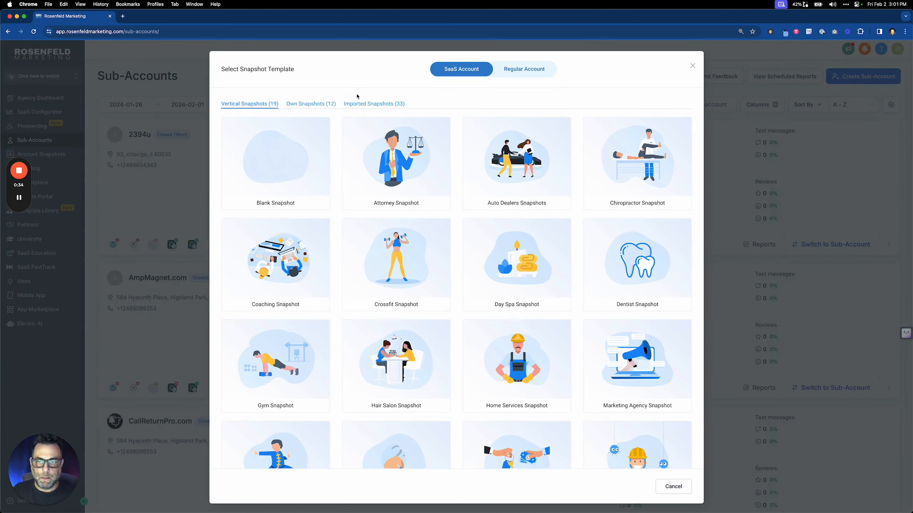
pyautogui.click(537, 69)
pyautogui.moveTo(358, 141)
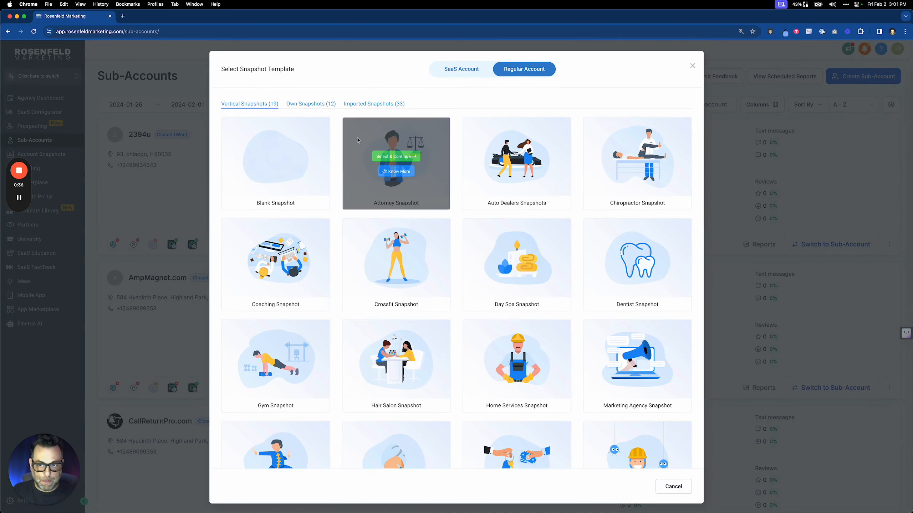
pyautogui.moveTo(303, 166)
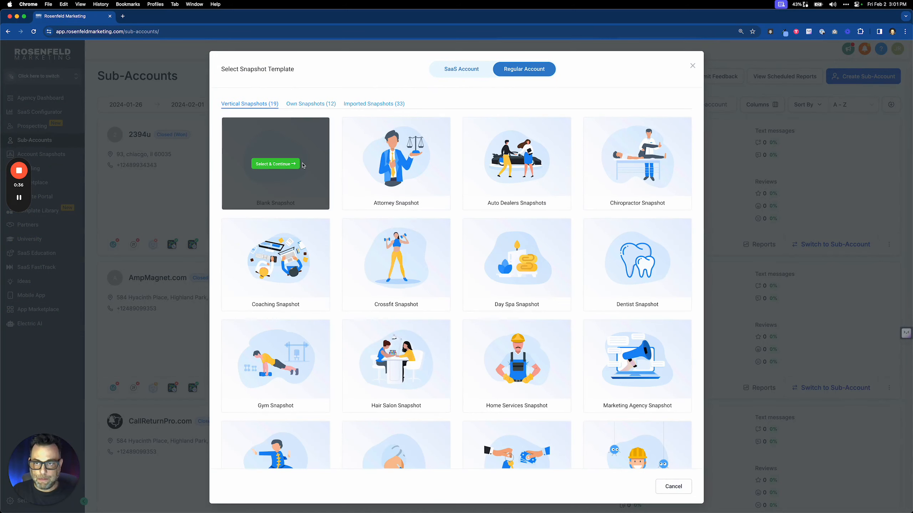
pyautogui.click(275, 164)
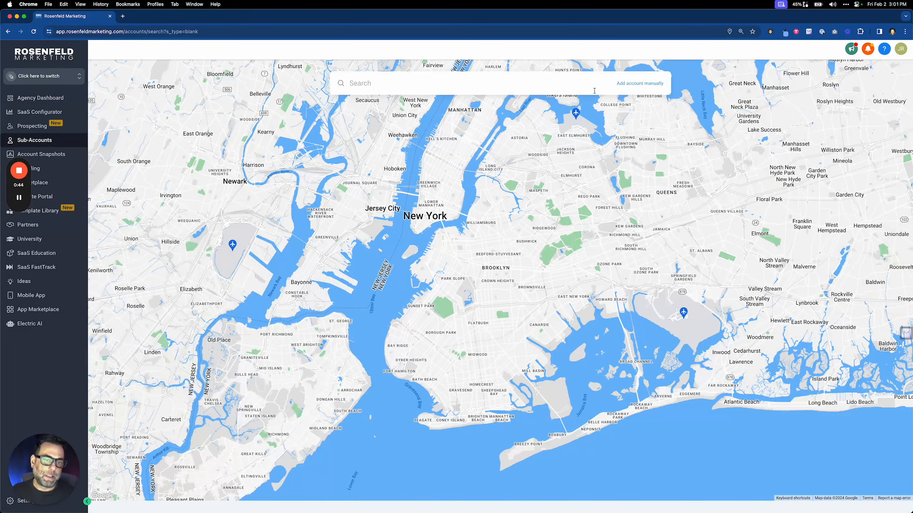
pyautogui.click(593, 90)
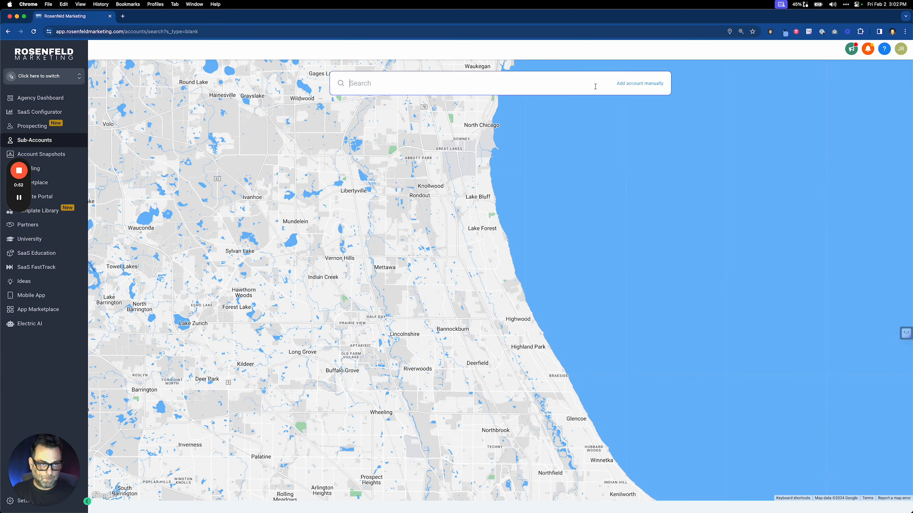
pyautogui.click(623, 86)
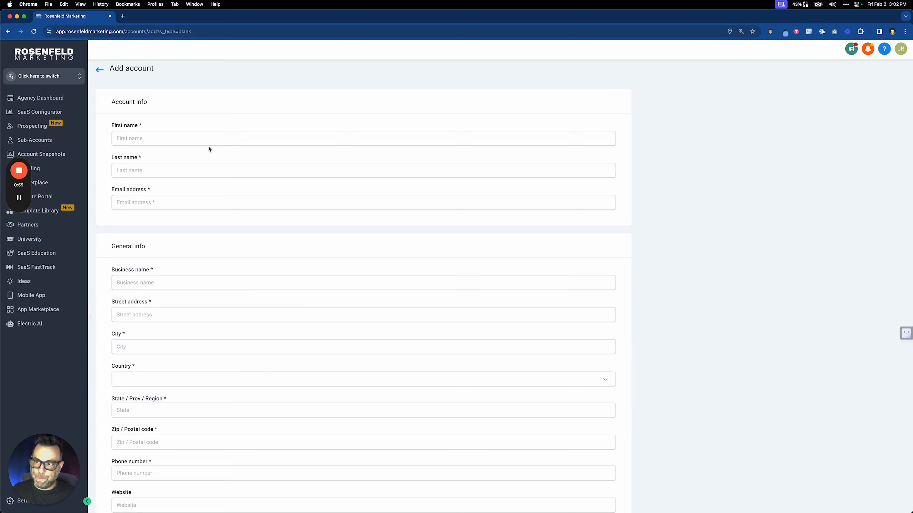
# Enter the account owner's first and last name, correcting the typos
pyautogui.click(211, 138)
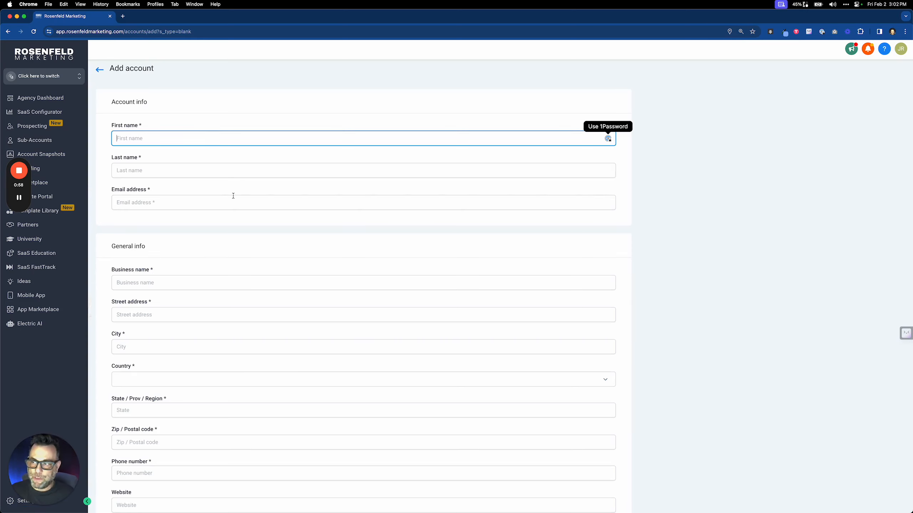
pyautogui.write('Jerem')
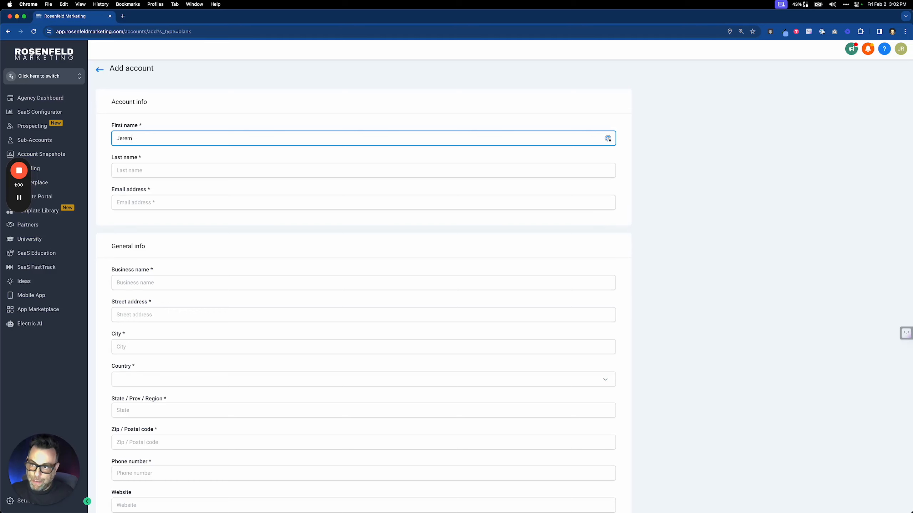
pyautogui.write('t')
pyautogui.press('BackSpace')
pyautogui.write('ey')
pyautogui.press('Tab')
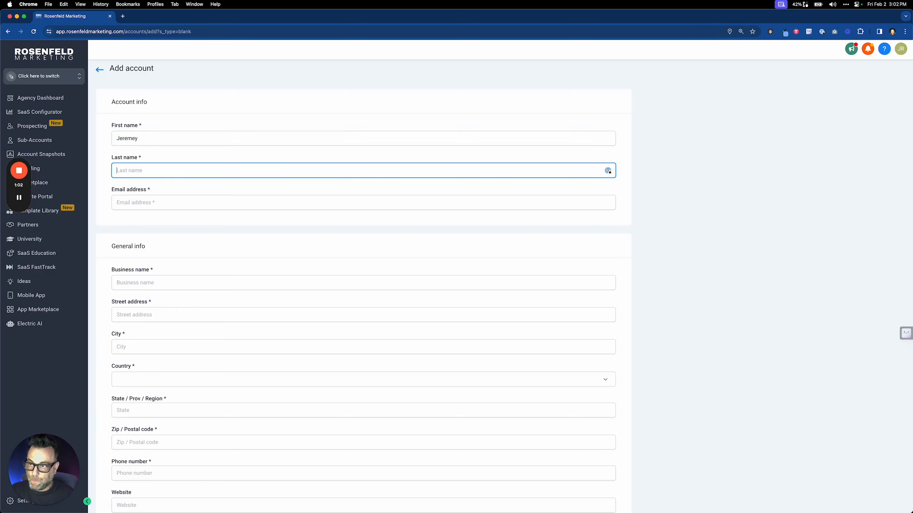
pyautogui.press('Tab')
pyautogui.click(134, 138)
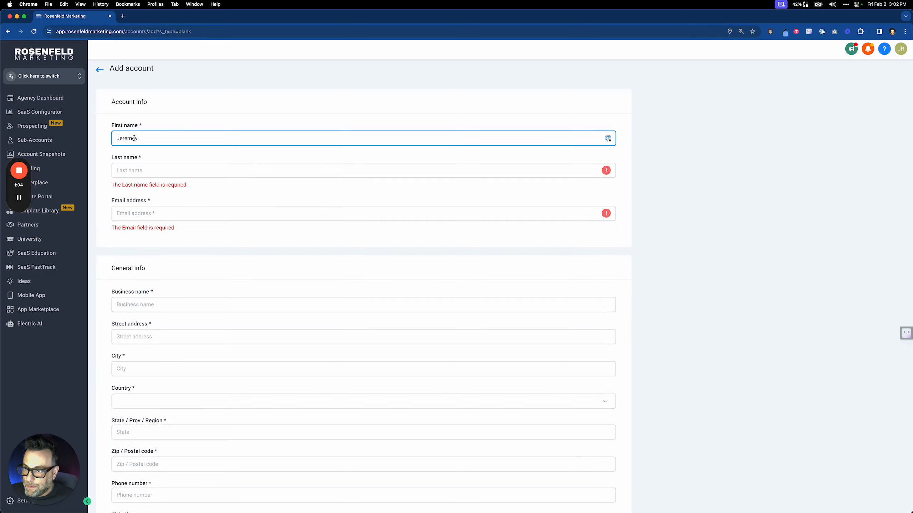
pyautogui.press('BackSpace')
pyautogui.press('Tab')
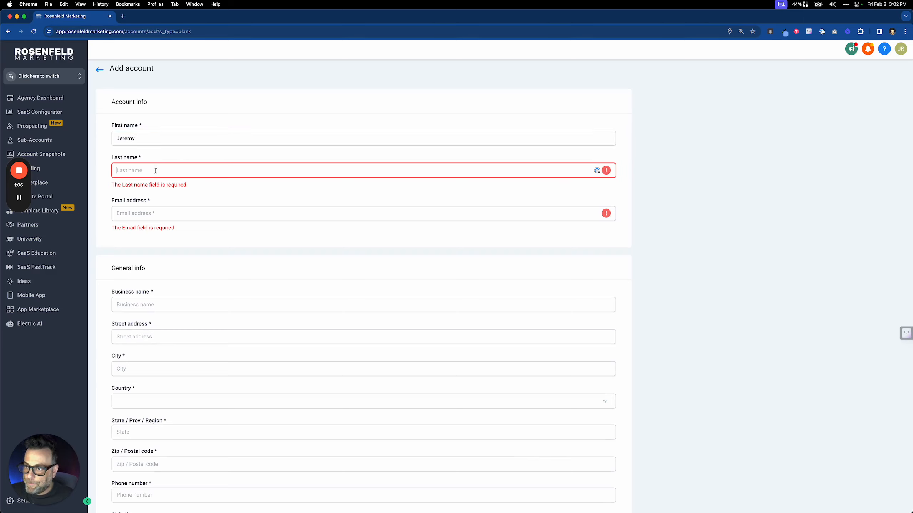
pyautogui.write('SOm')
pyautogui.press('BackSpace')
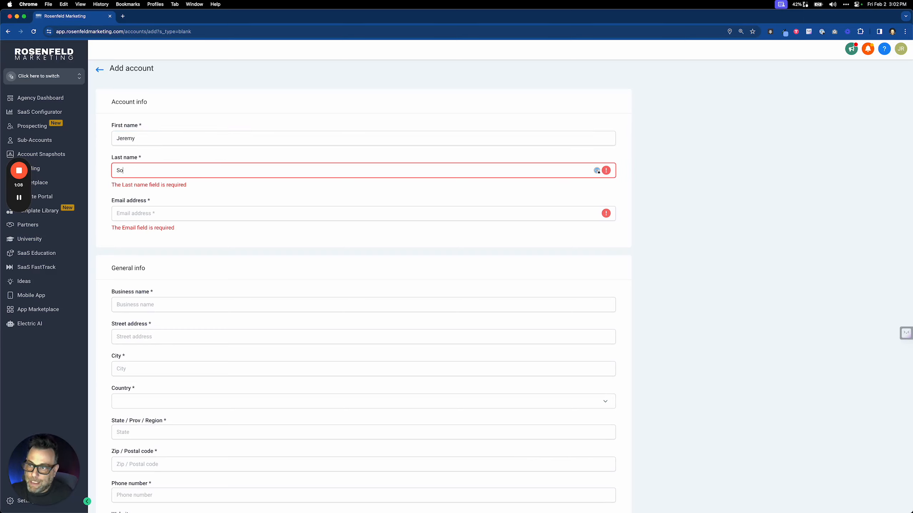
# Fill in the owner's e-mail address, replacing the first partial entry
pyautogui.click(200, 216)
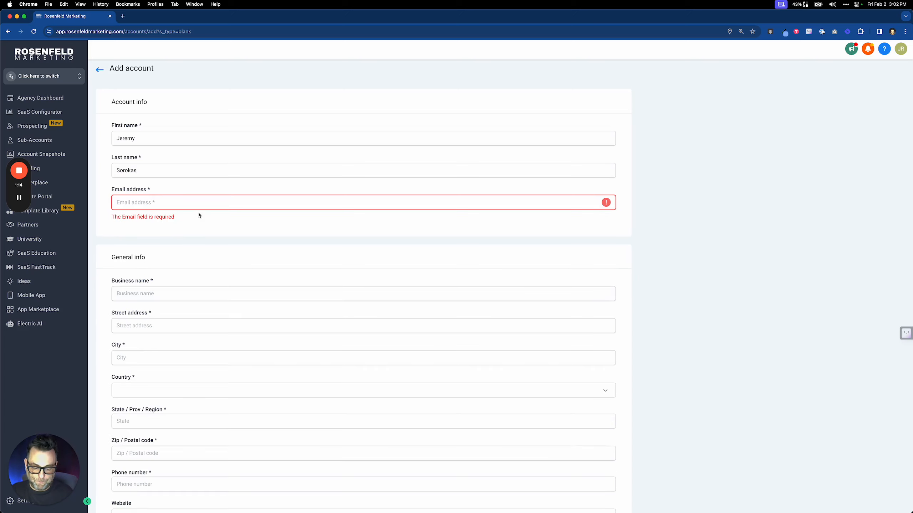
pyautogui.write('jeremy@')
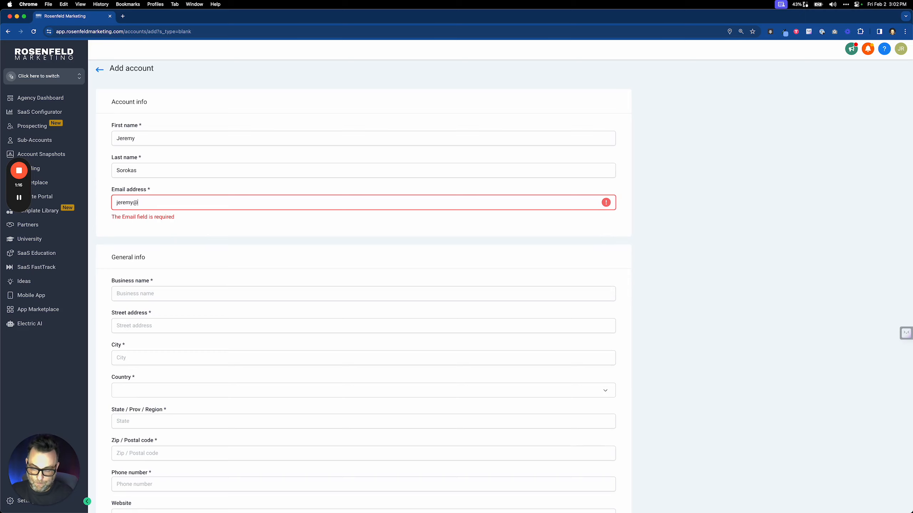
pyautogui.press('super+a')
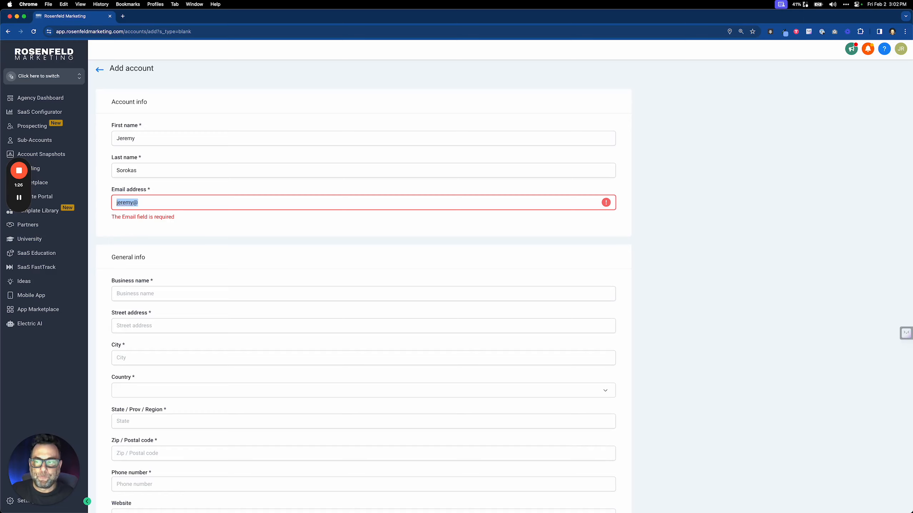
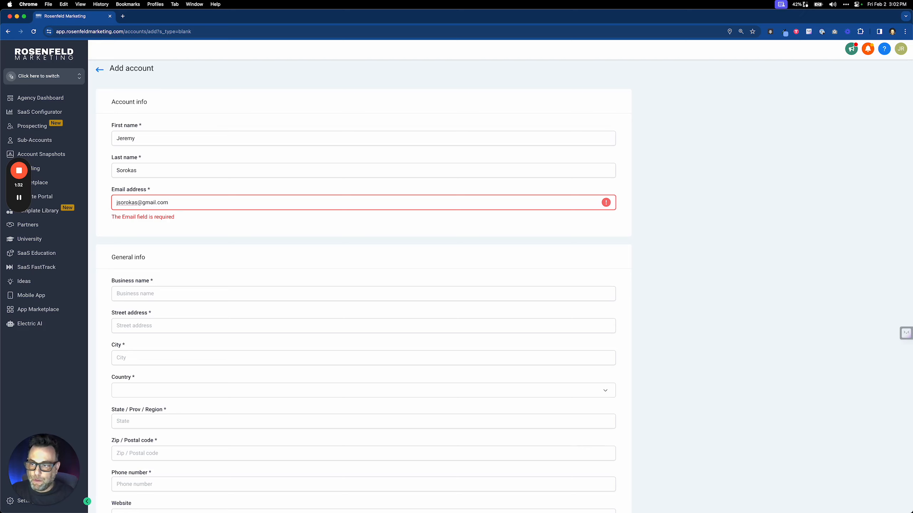
pyautogui.click(192, 293)
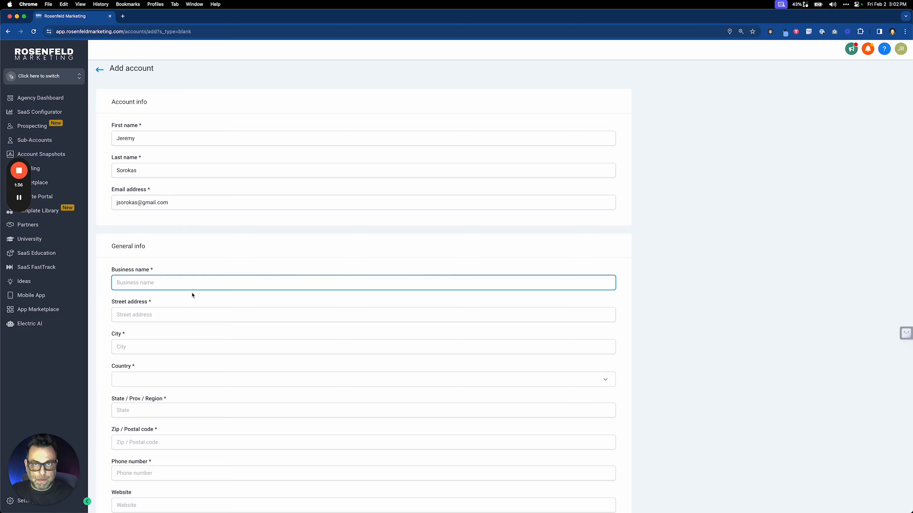
# Enter TruPro Finance as the business name and switch over to the Zoom meeting
pyautogui.write('Tr')
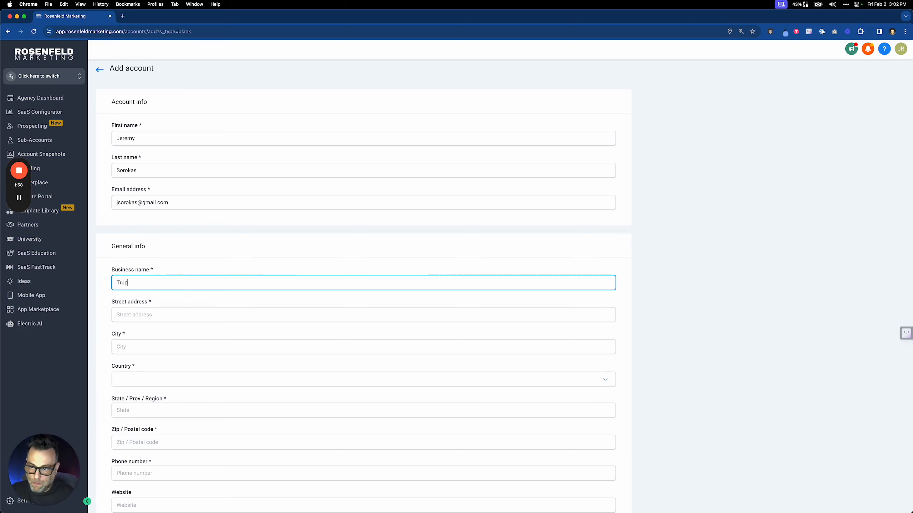
pyautogui.write('uPro')
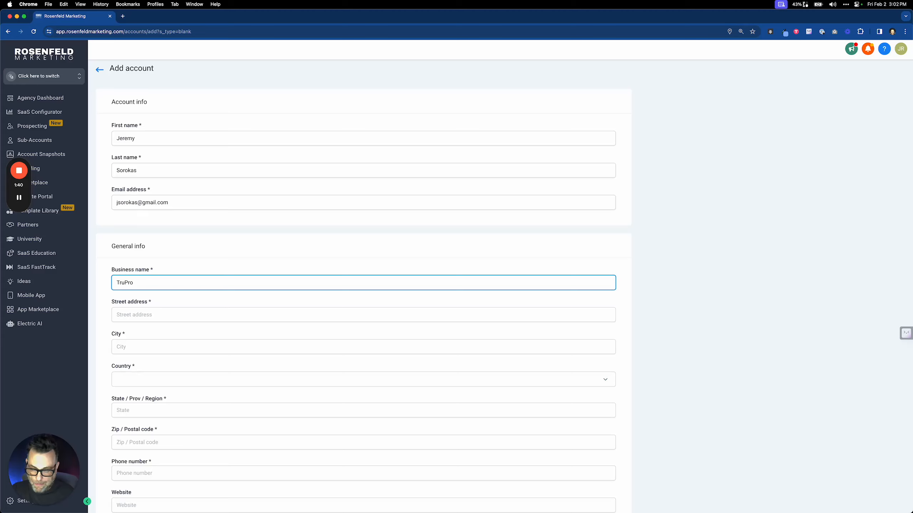
pyautogui.write(' Finance')
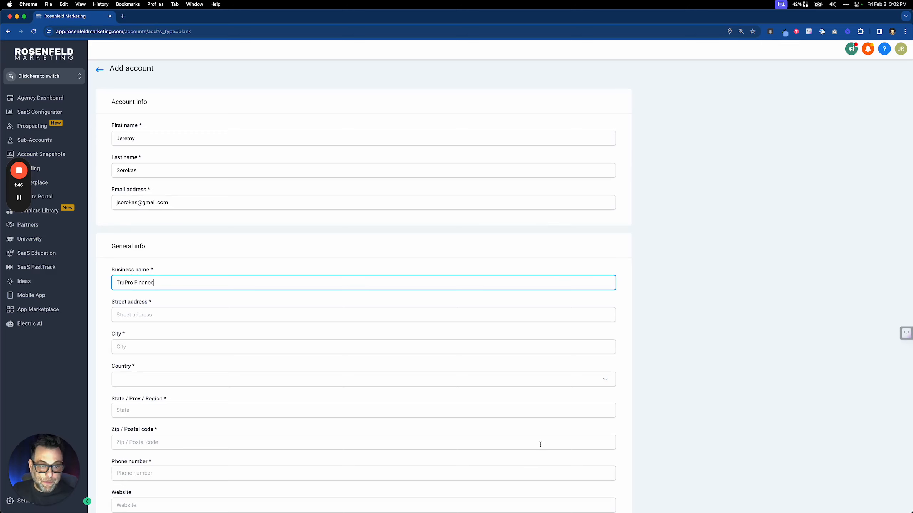
pyautogui.hotkey('ctrl', 'Right')
pyautogui.hotkey('ctrl', 'Right')
pyautogui.hotkey('ctrl', 'Left')
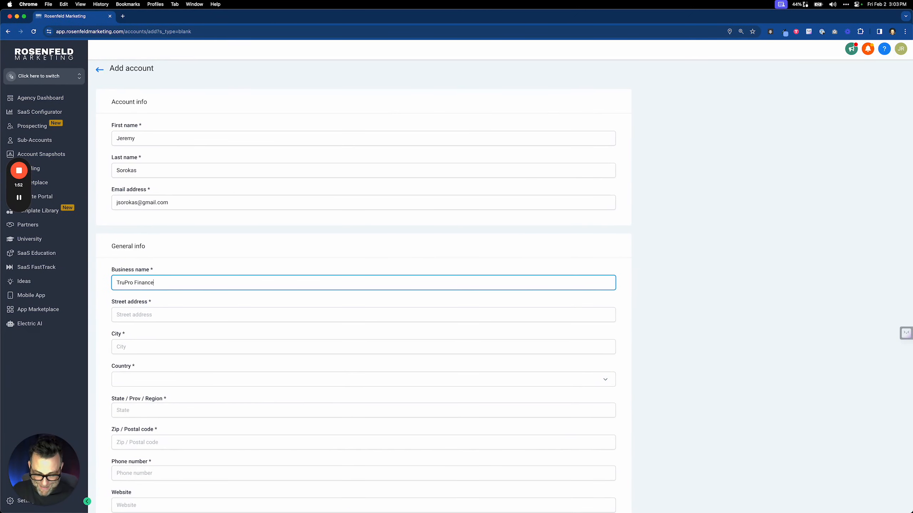
pyautogui.press('super+Tab')
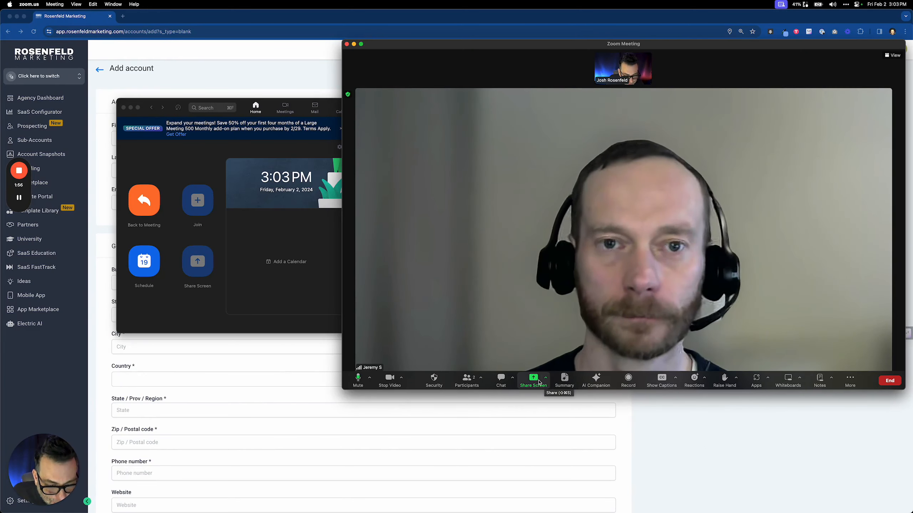
# Share Desktop 2 in the Zoom meeting and bring the browser form back to the front
pyautogui.click(534, 379)
pyautogui.click(589, 158)
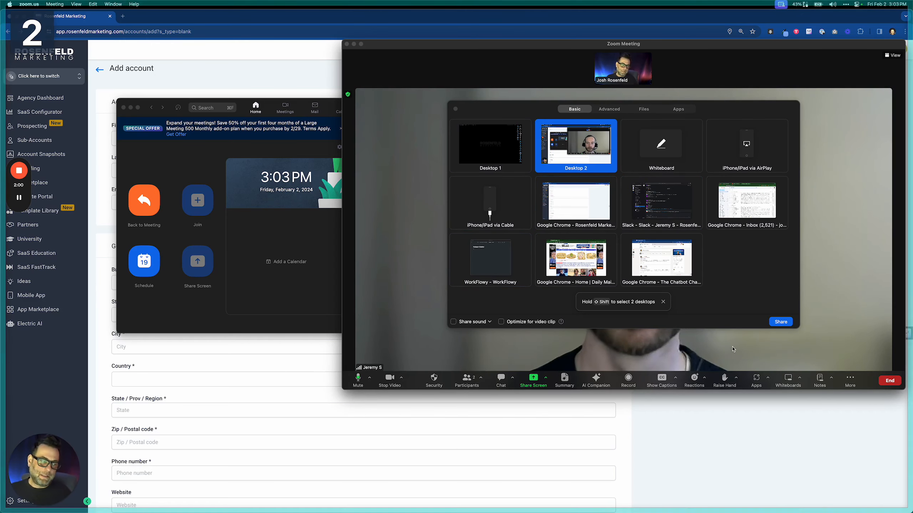
pyautogui.click(780, 322)
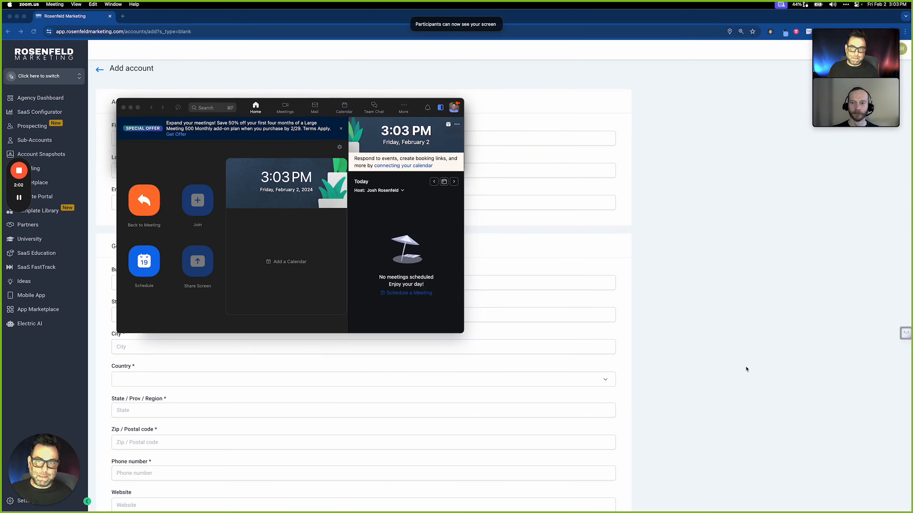
pyautogui.click(713, 355)
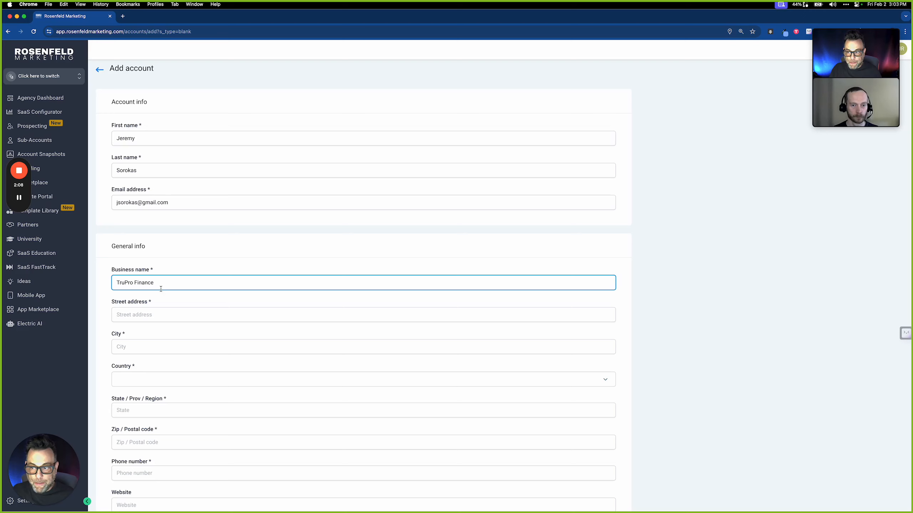
# Enter the business street address and city
pyautogui.scroll(-1, 161, 289)
pyautogui.scroll(-2, 164, 281)
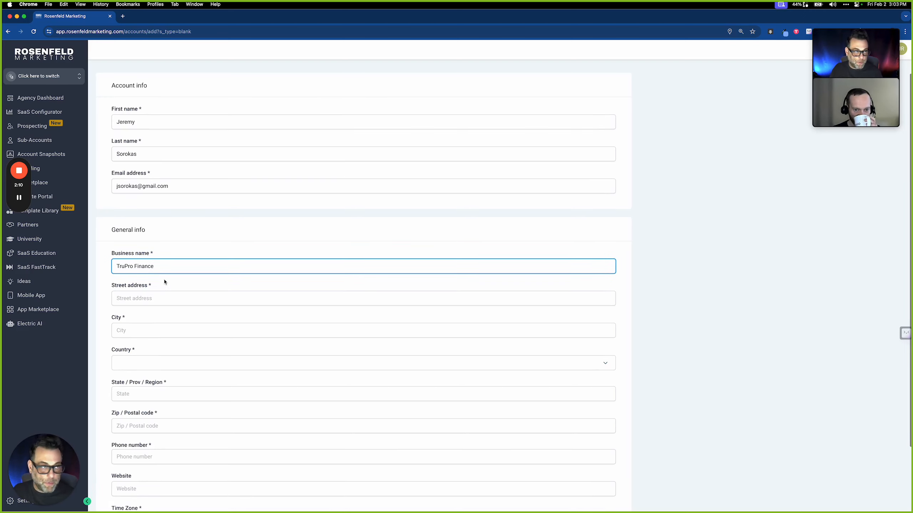
pyautogui.click(162, 298)
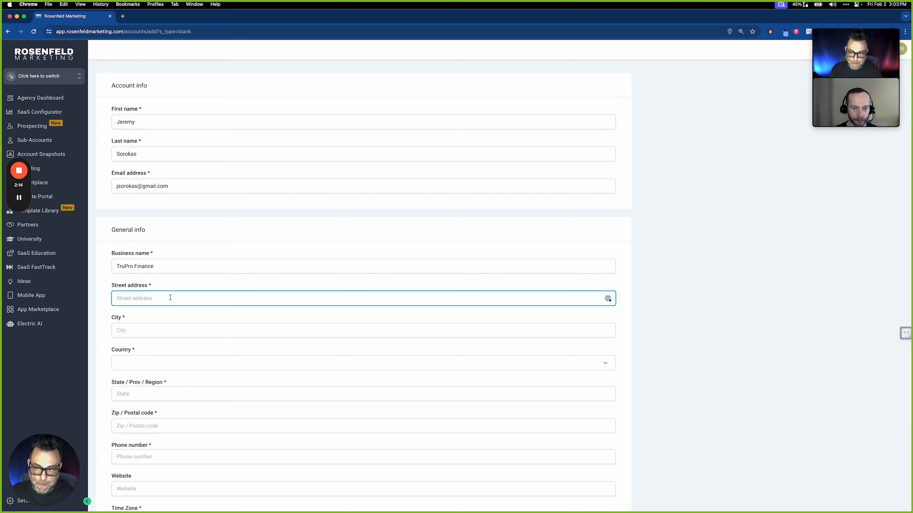
pyautogui.write('1')
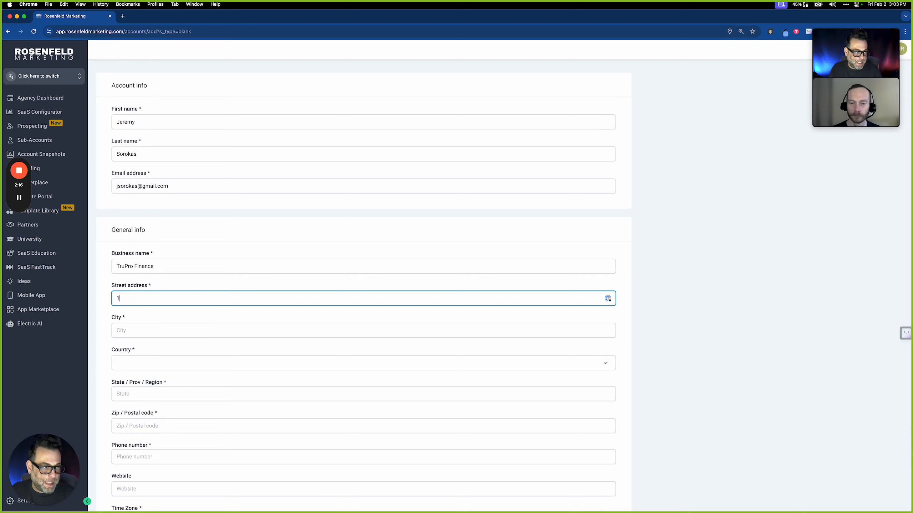
pyautogui.write('23 Anywa')
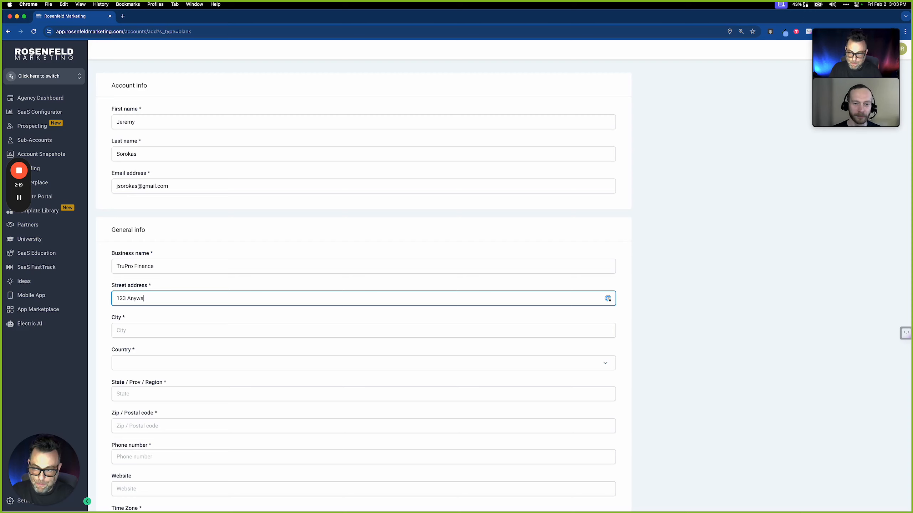
pyautogui.press('BackSpace')
pyautogui.write('h')
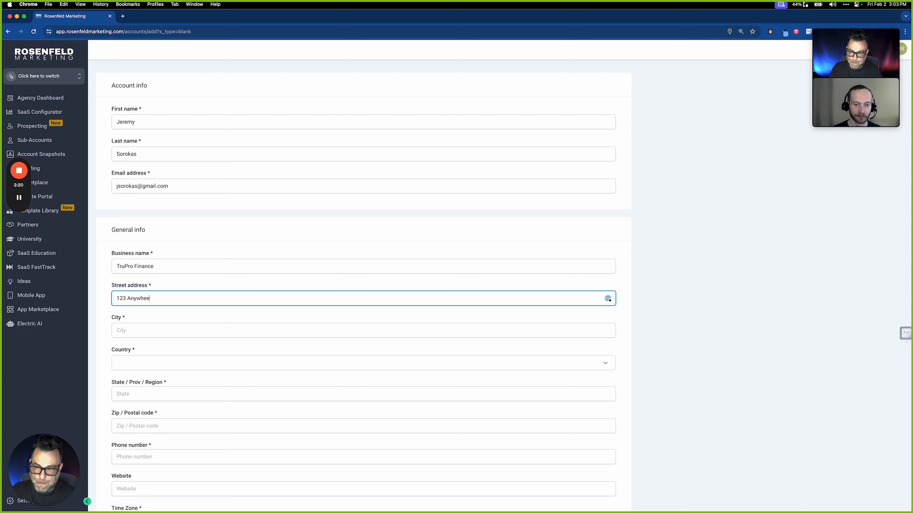
pyautogui.write('ere')
pyautogui.press('Tab')
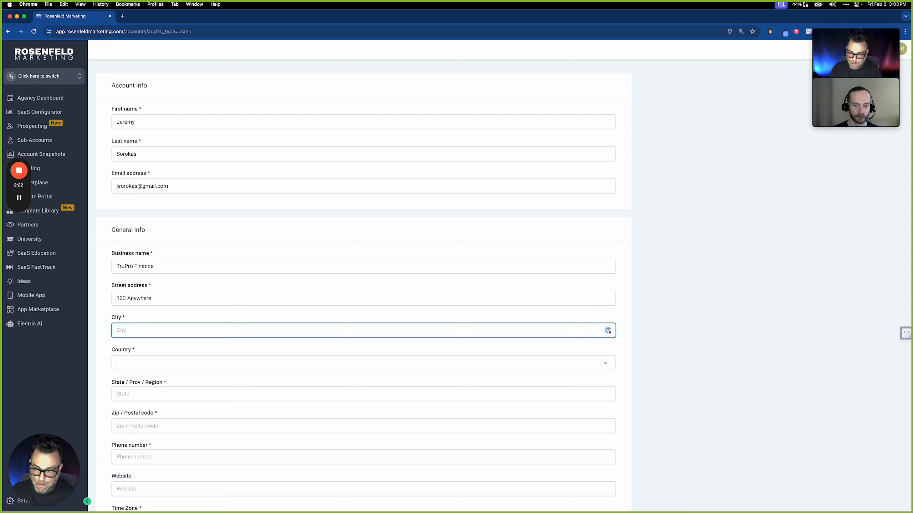
pyautogui.write('Chic')
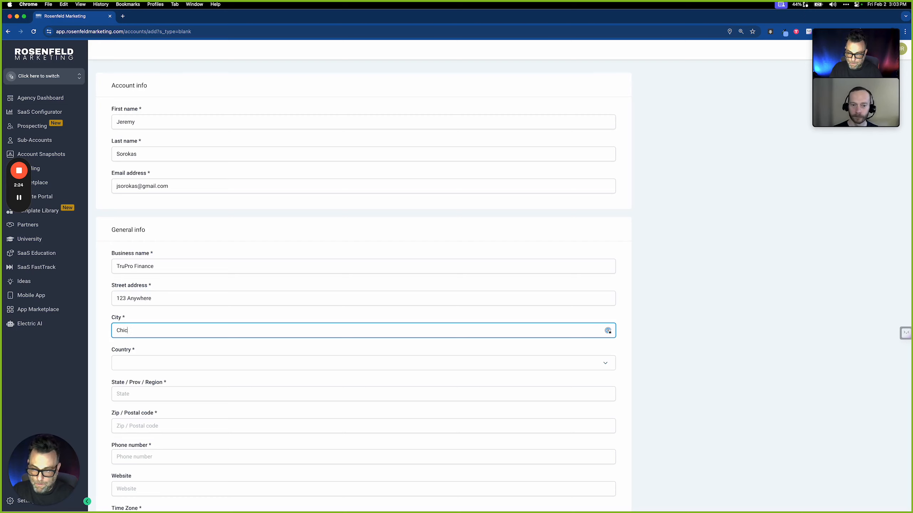
pyautogui.write('ago')
pyautogui.press('Tab')
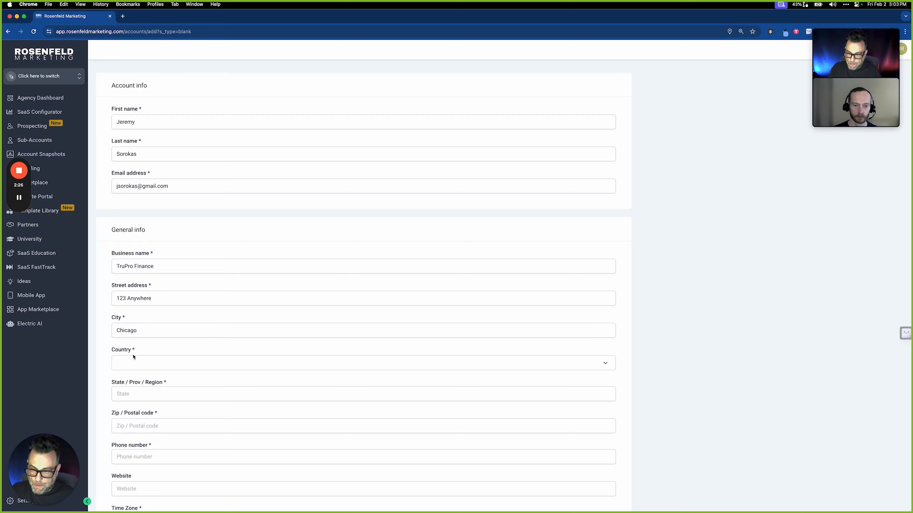
# Set the country to United States and fill in the state and zip code
pyautogui.click(159, 363)
pyautogui.scroll(-4, 164, 326)
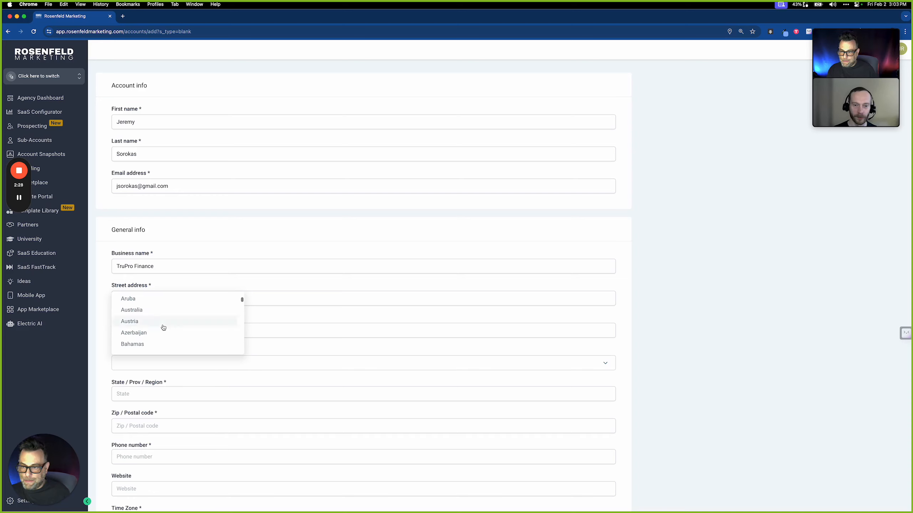
pyautogui.scroll(-20, 163, 327)
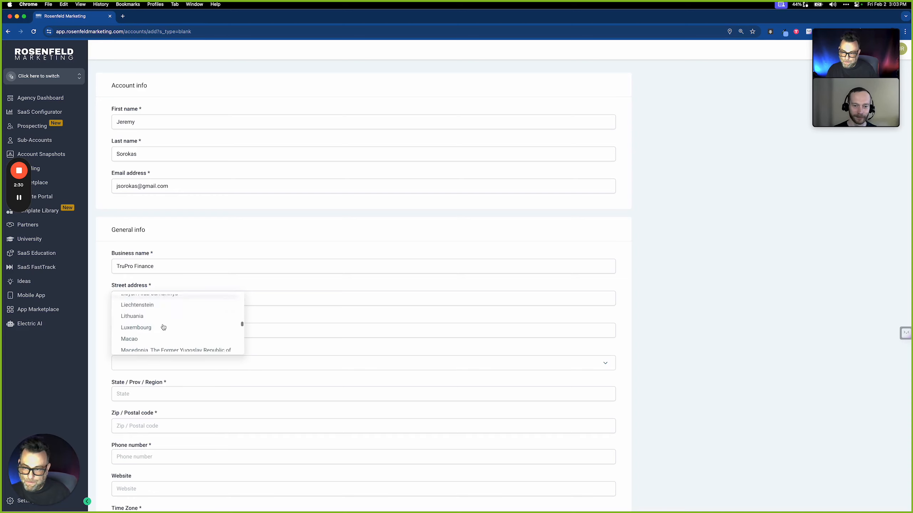
pyautogui.scroll(-15, 164, 327)
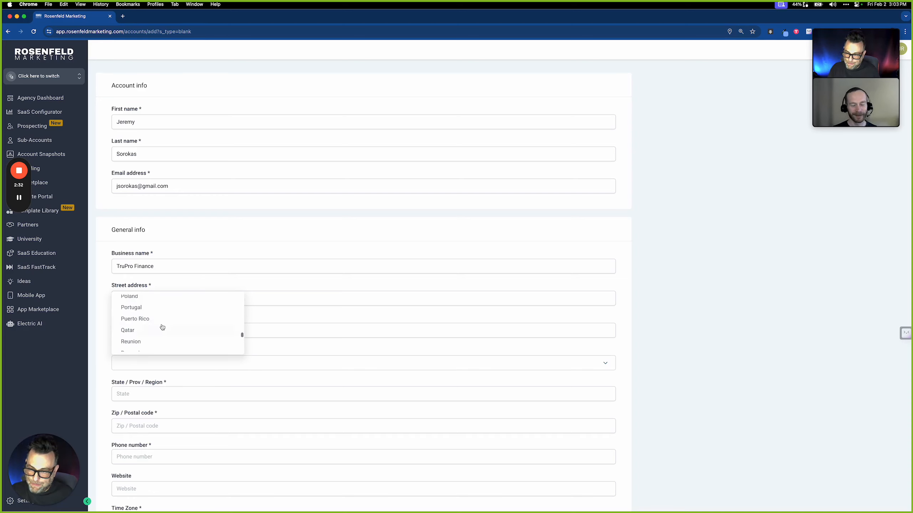
pyautogui.scroll(-10, 162, 327)
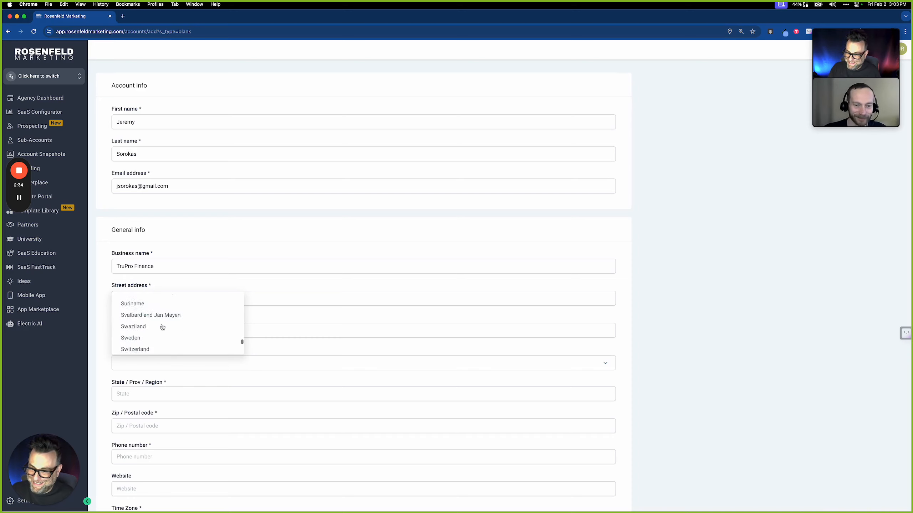
pyautogui.scroll(-8, 162, 327)
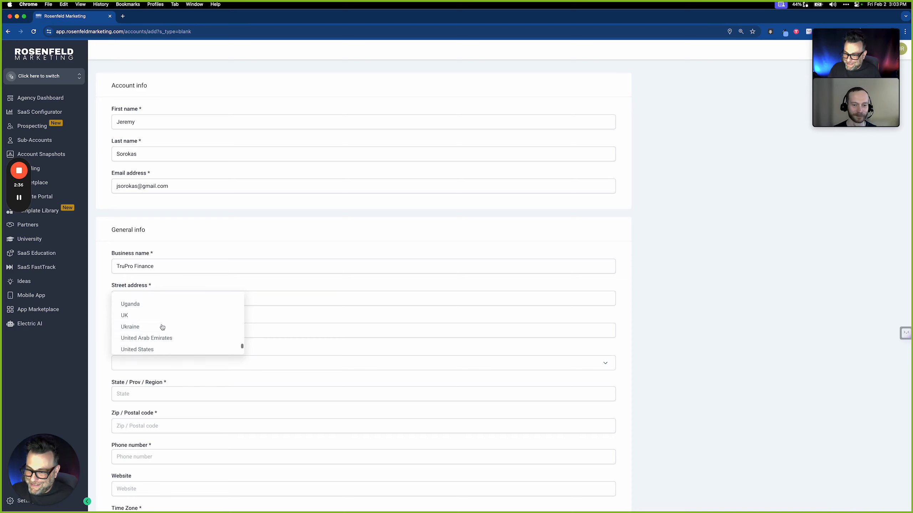
pyautogui.click(150, 346)
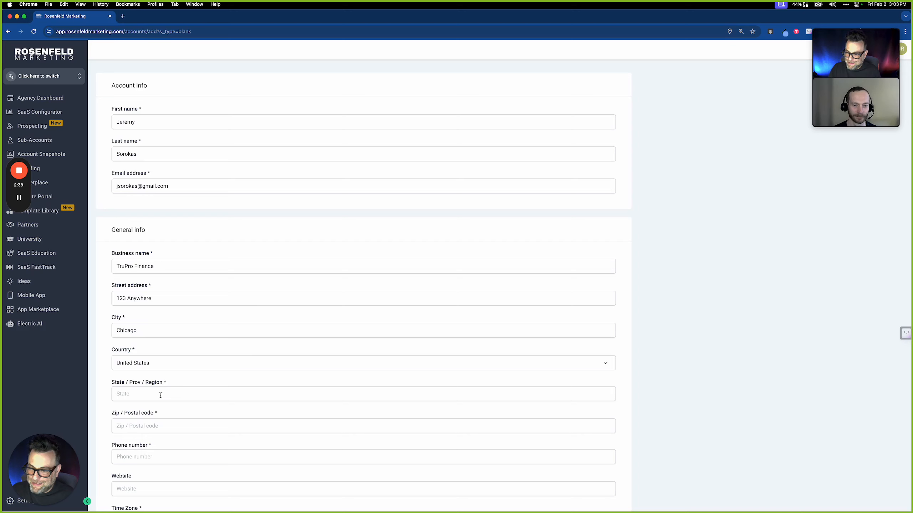
pyautogui.click(160, 396)
pyautogui.write('IL')
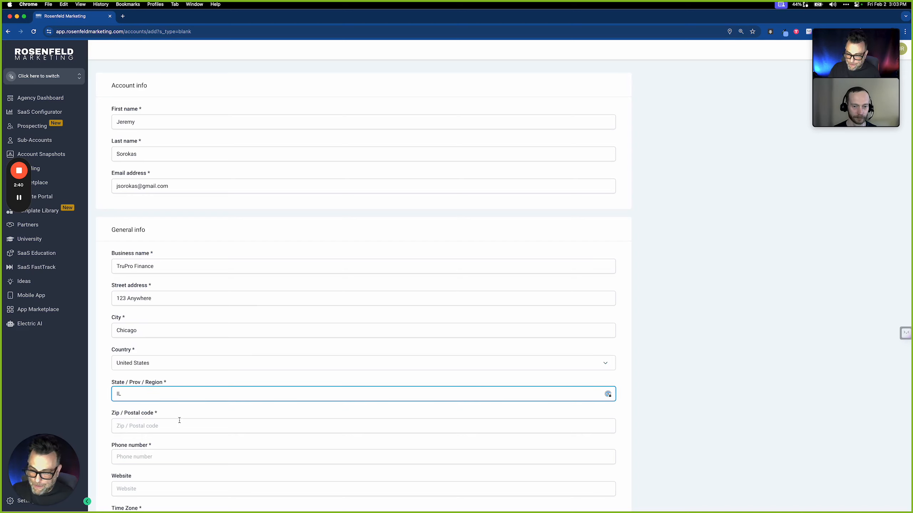
pyautogui.click(179, 421)
pyautogui.write('70')
pyautogui.press('BackSpace')
pyautogui.press('BackSpace')
pyautogui.write('60606')
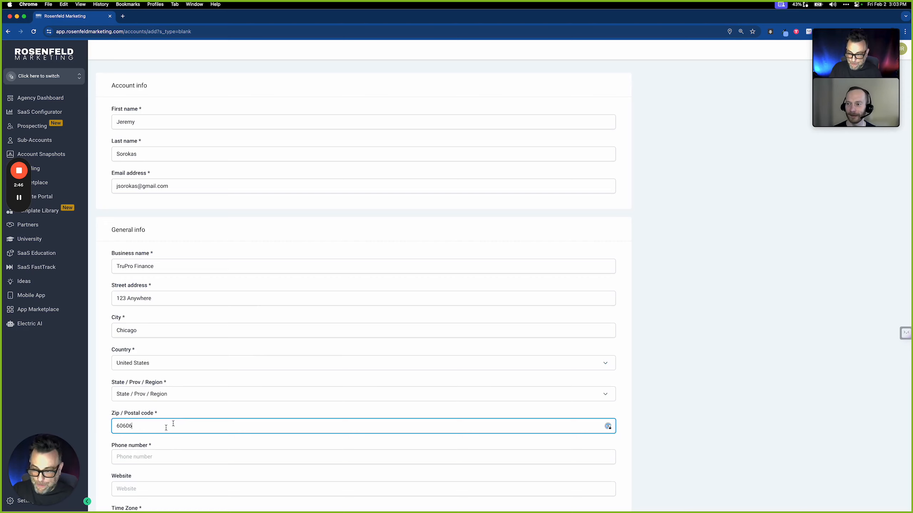
# Enter the business phone number, leaving the website field blank
pyautogui.scroll(-3, 174, 424)
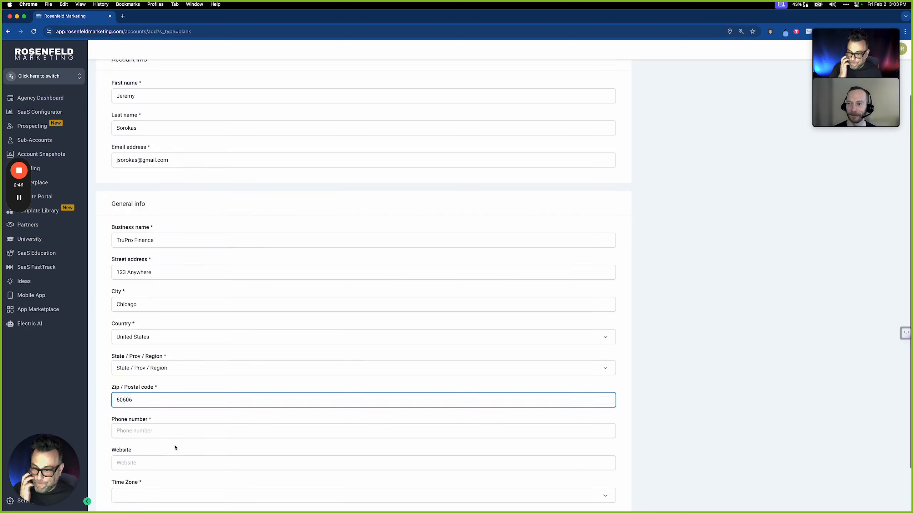
pyautogui.click(202, 381)
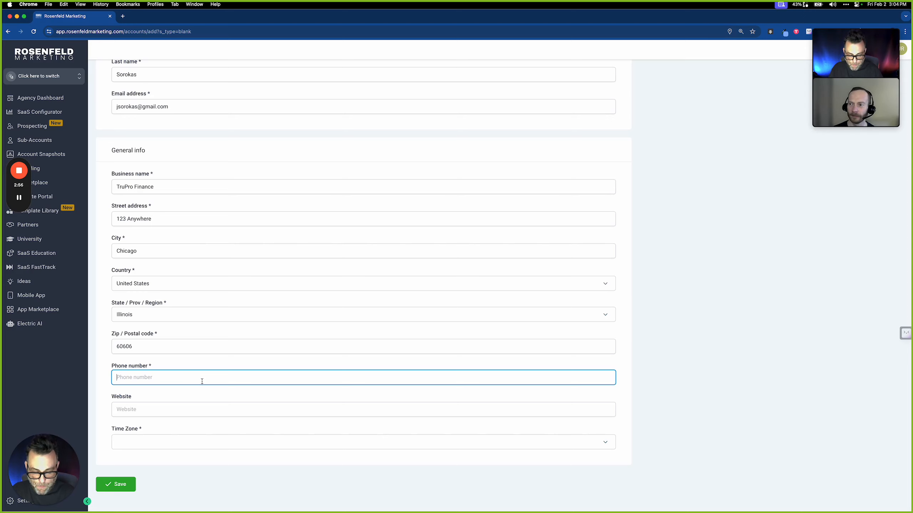
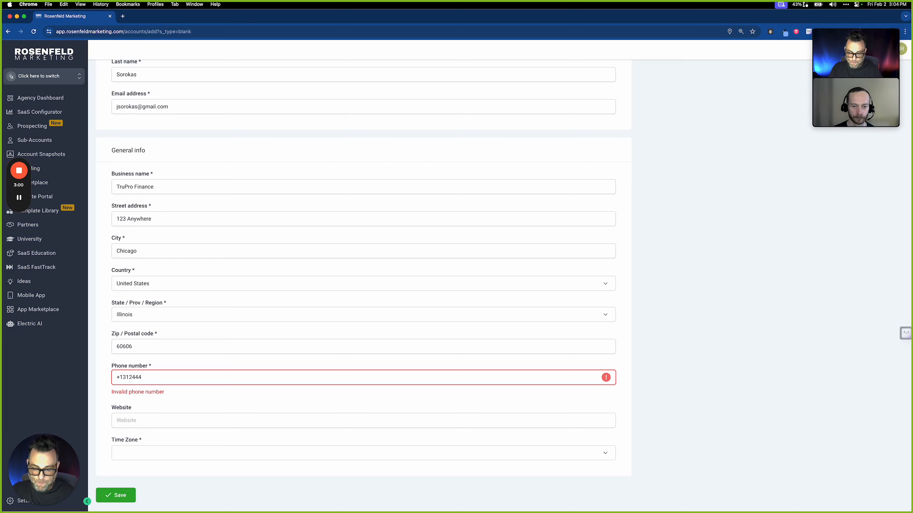
pyautogui.click(184, 408)
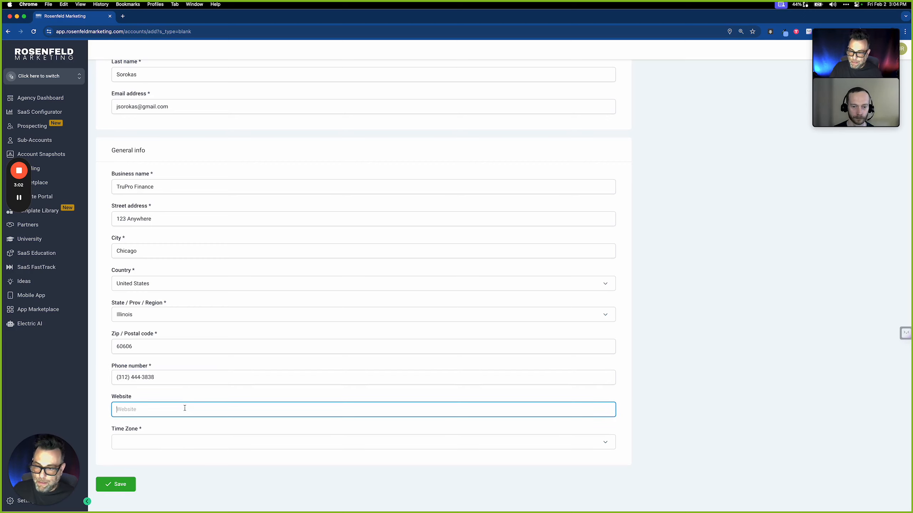
# Choose the America/Chicago time zone and save the TruPro Finance account
pyautogui.click(187, 440)
pyautogui.scroll(-10, 196, 417)
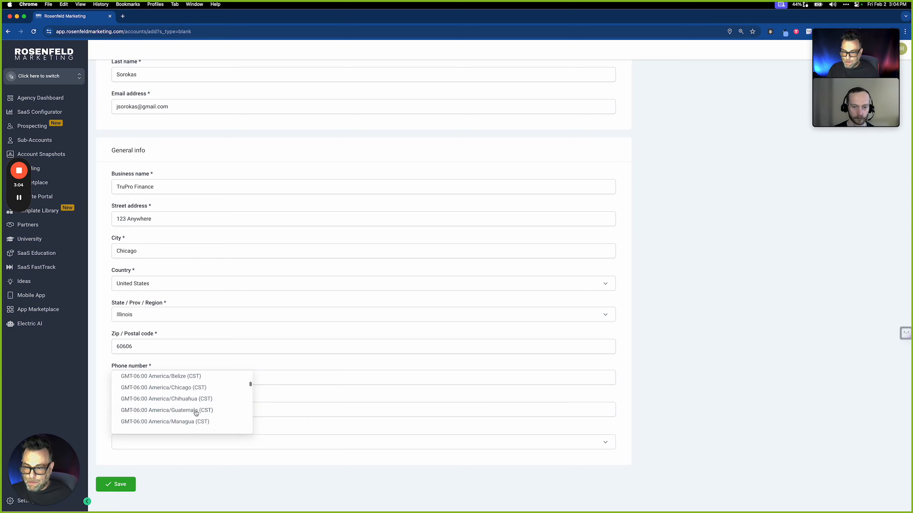
pyautogui.scroll(5, 196, 413)
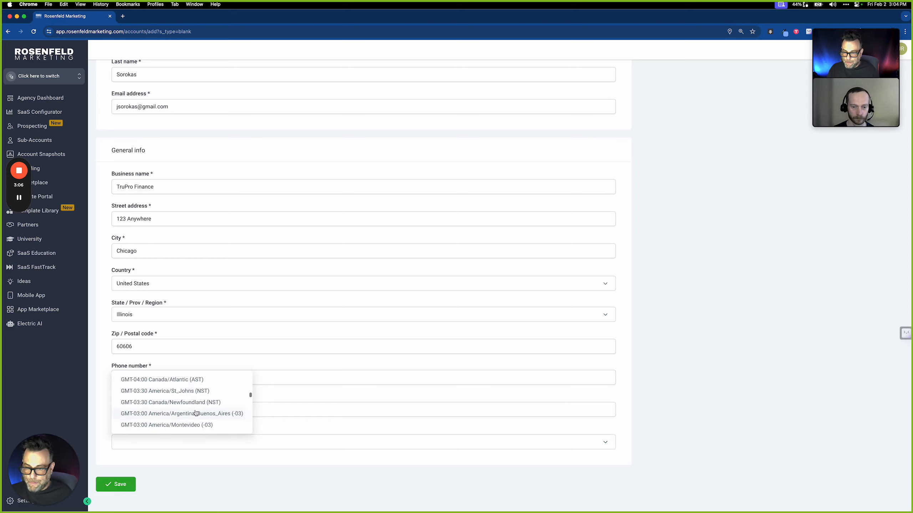
pyautogui.scroll(3, 196, 412)
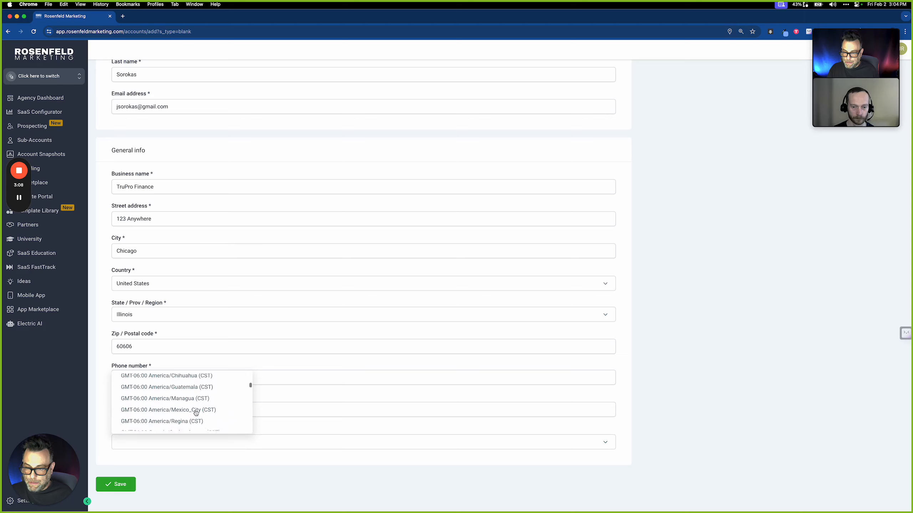
pyautogui.scroll(2, 196, 413)
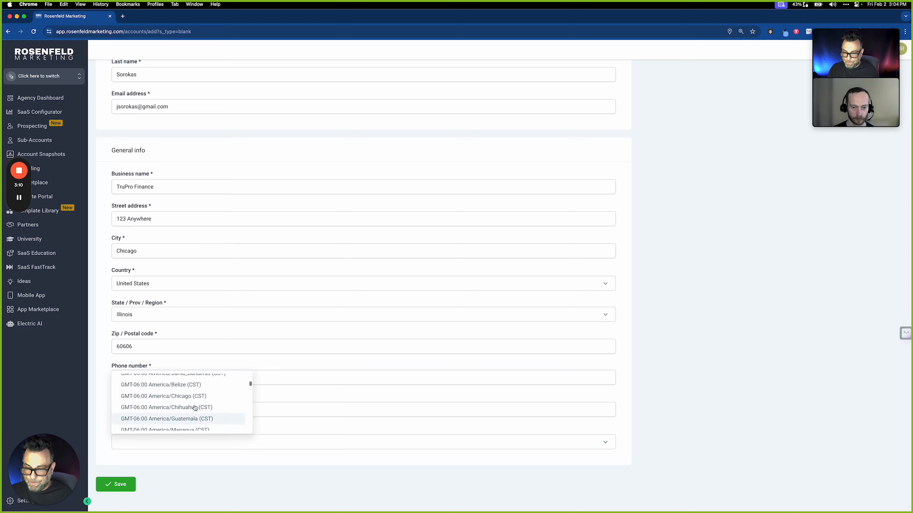
pyautogui.click(191, 398)
pyautogui.click(112, 483)
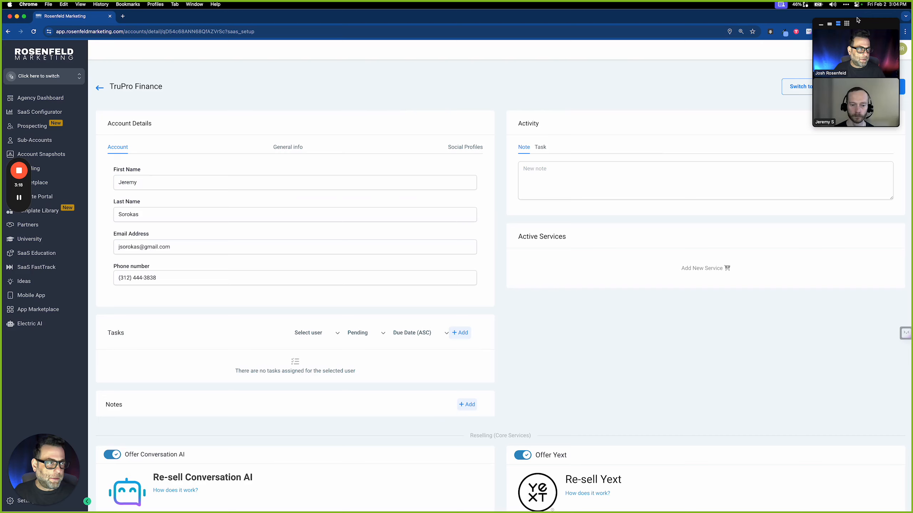
# Switch into the TruPro Finance sub-account and open Settings > Domains
pyautogui.click(821, 24)
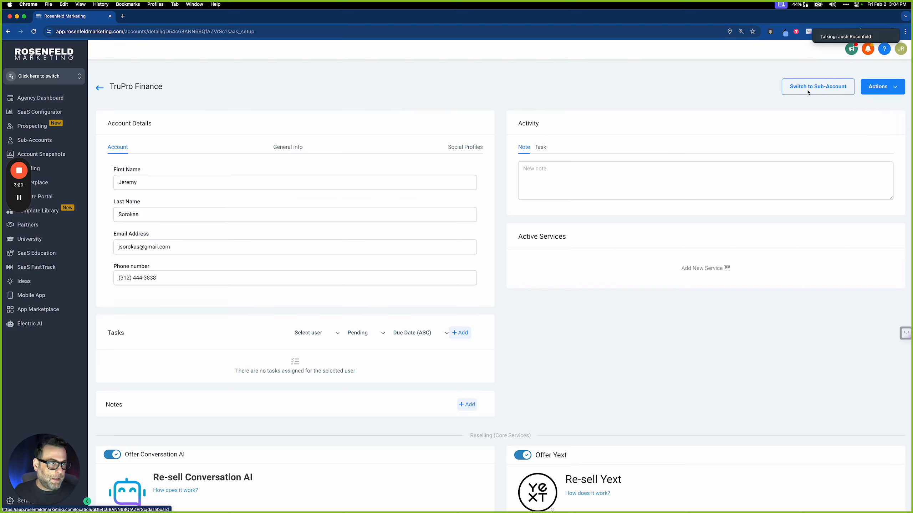
pyautogui.click(797, 89)
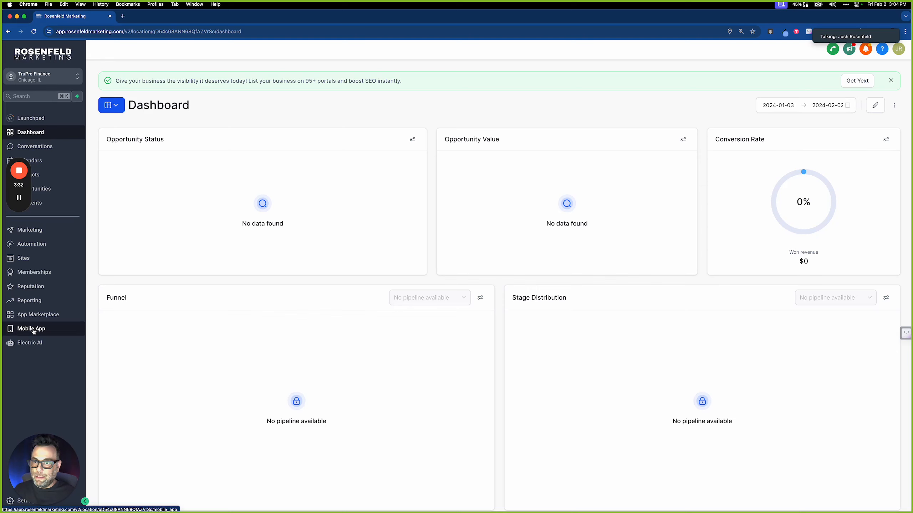
pyautogui.scroll(-1, 33, 351)
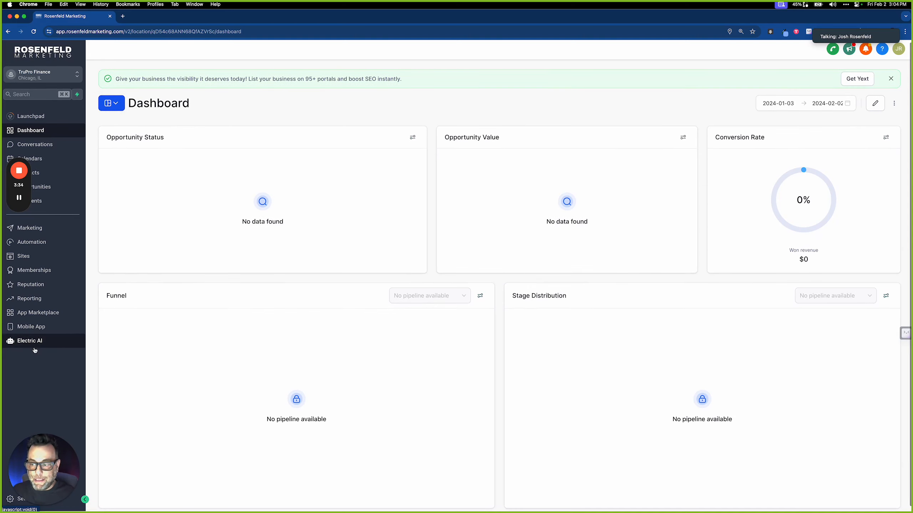
pyautogui.moveTo(44, 467); pyautogui.dragTo(869, 456)
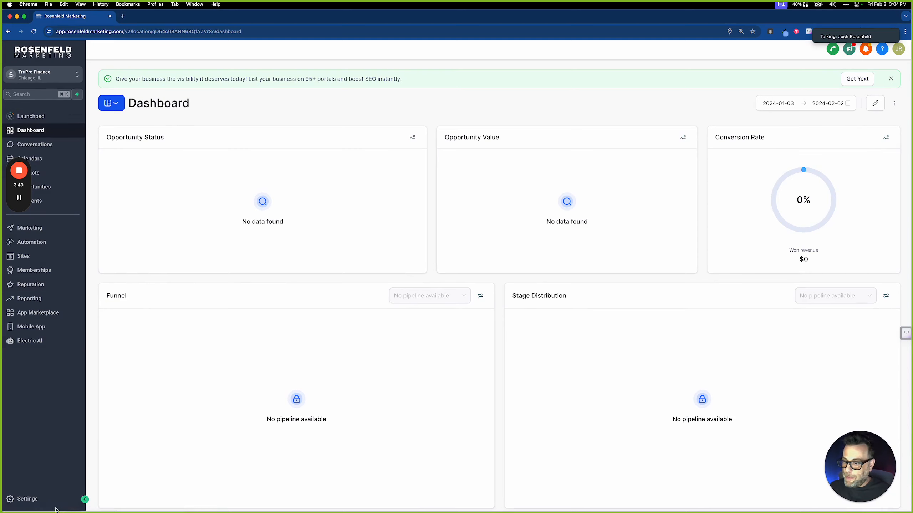
pyautogui.click(27, 500)
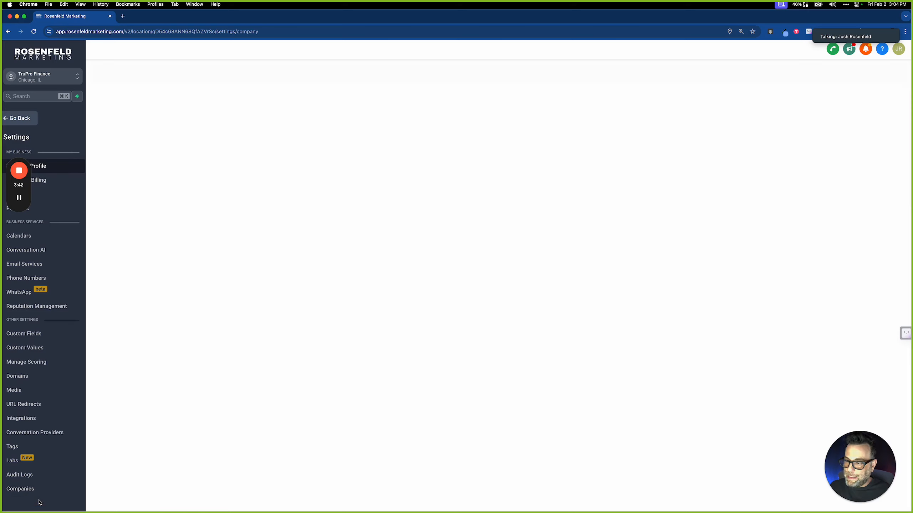
pyautogui.click(32, 382)
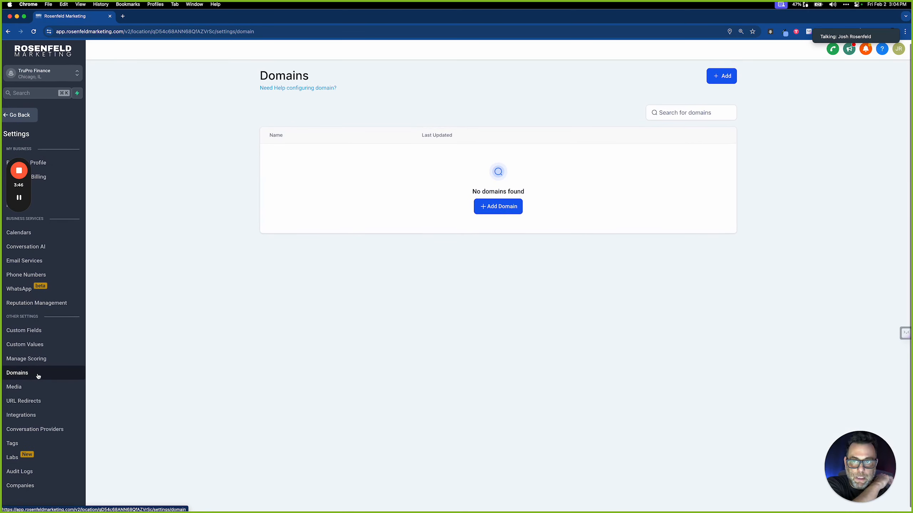
pyautogui.scroll(-1, 483, 249)
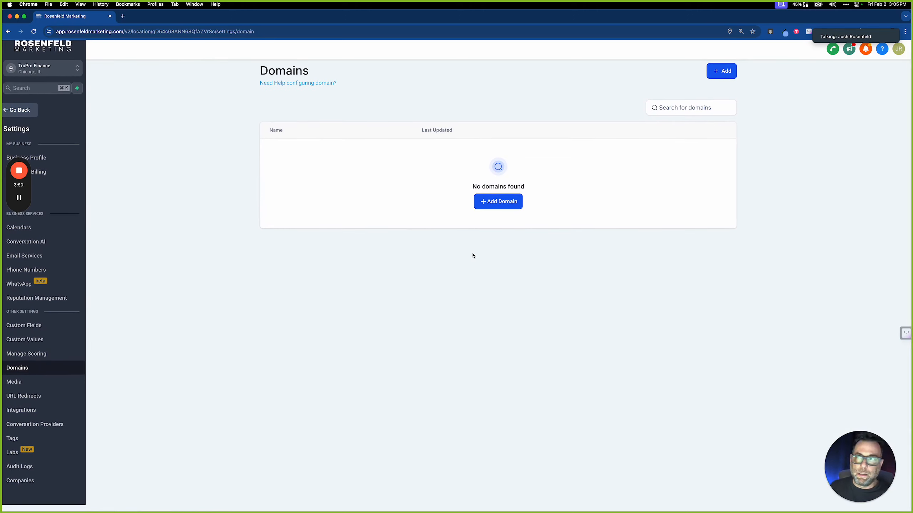
# Open dash.cloudflare.com in a new tab and choose Add a site
pyautogui.click(123, 17)
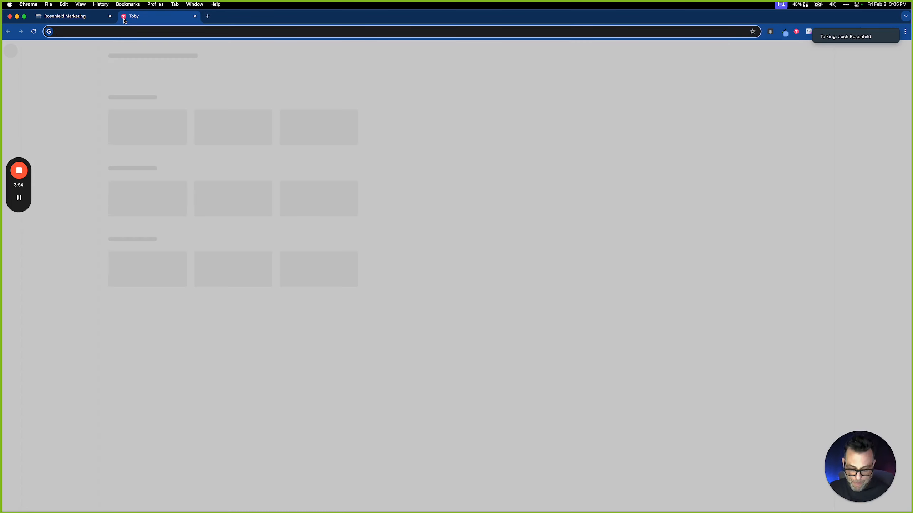
pyautogui.write('cl')
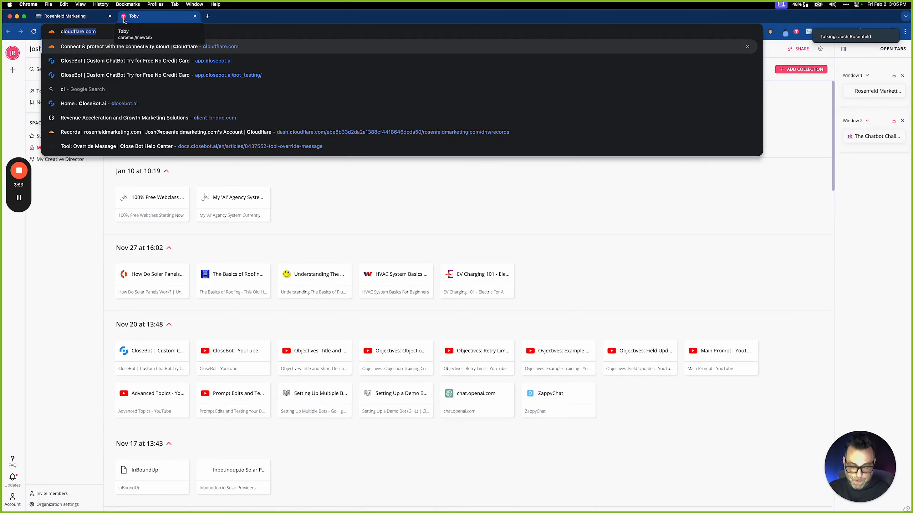
pyautogui.write('oud')
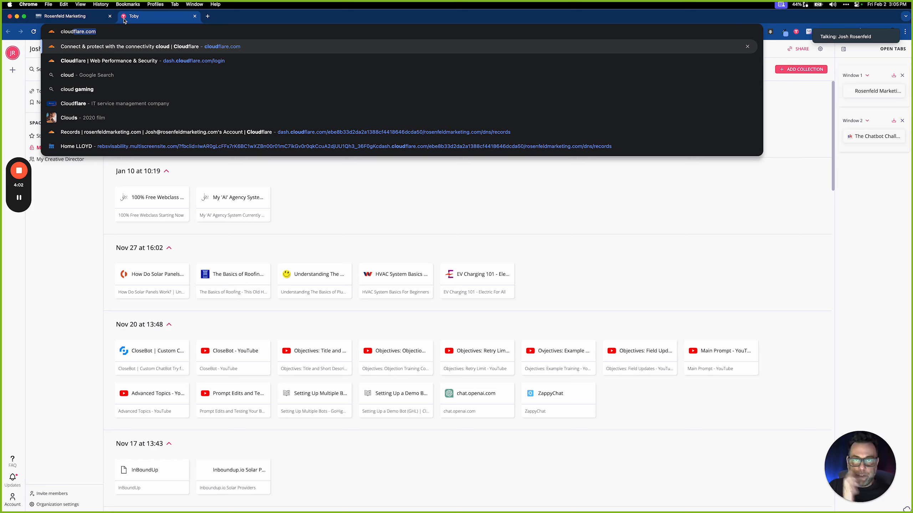
pyautogui.click(195, 61)
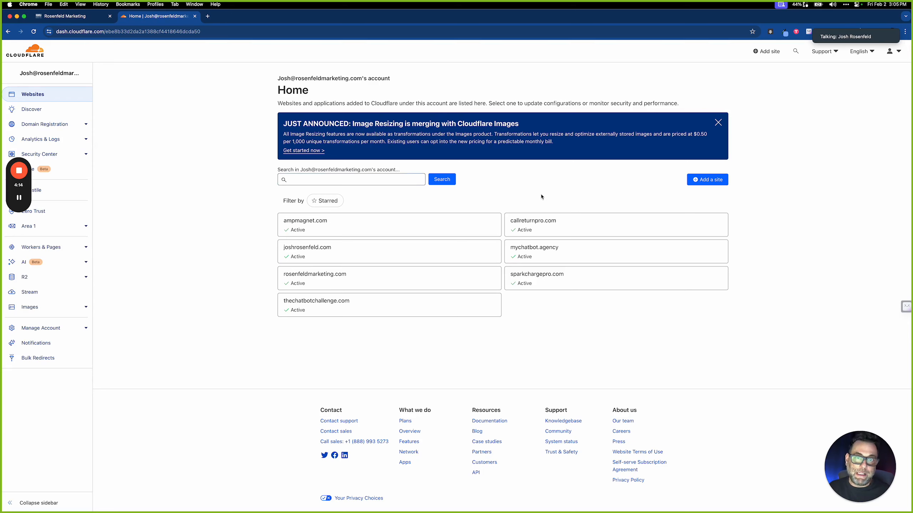
pyautogui.click(704, 180)
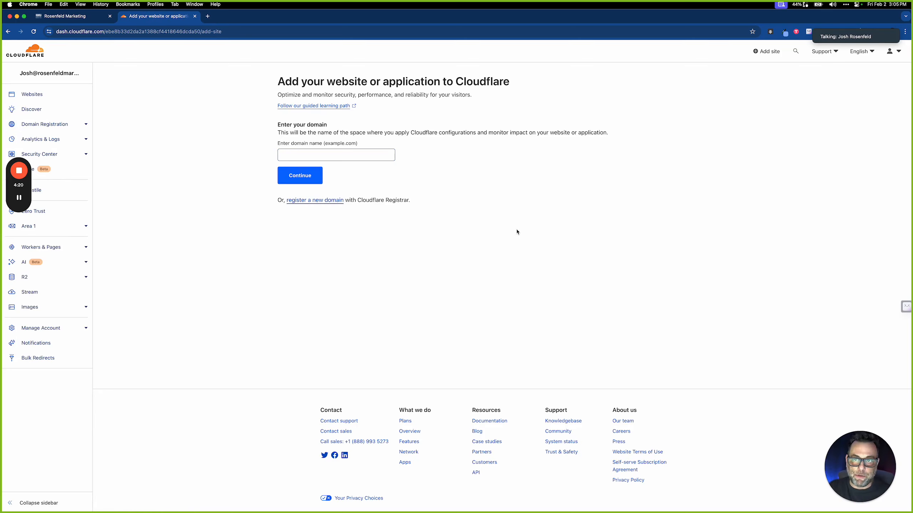
# Submit truprofinance.com as the new site and confirm the Free plan
pyautogui.click(346, 151)
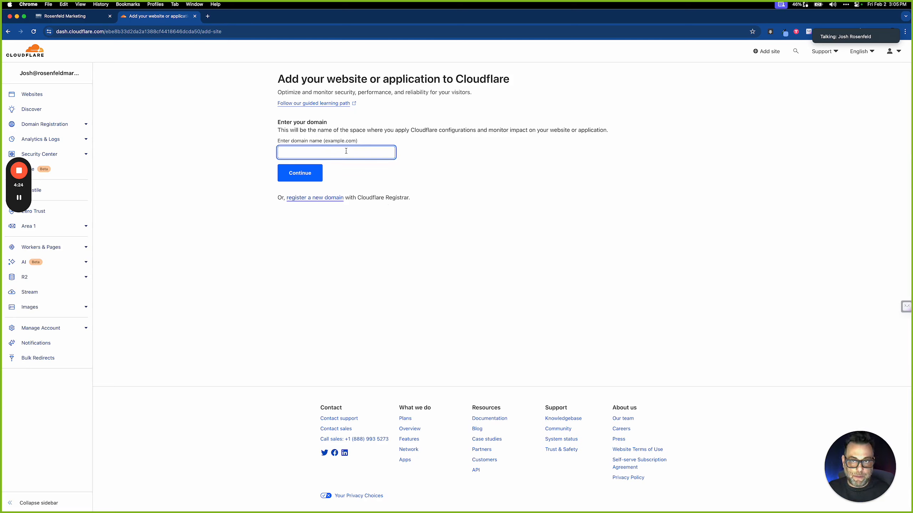
pyautogui.write('trupro')
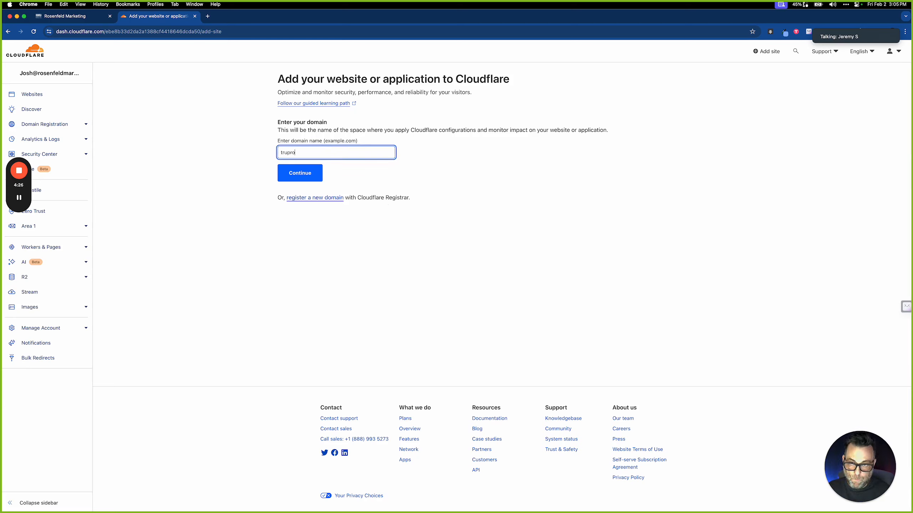
pyautogui.write('finance.')
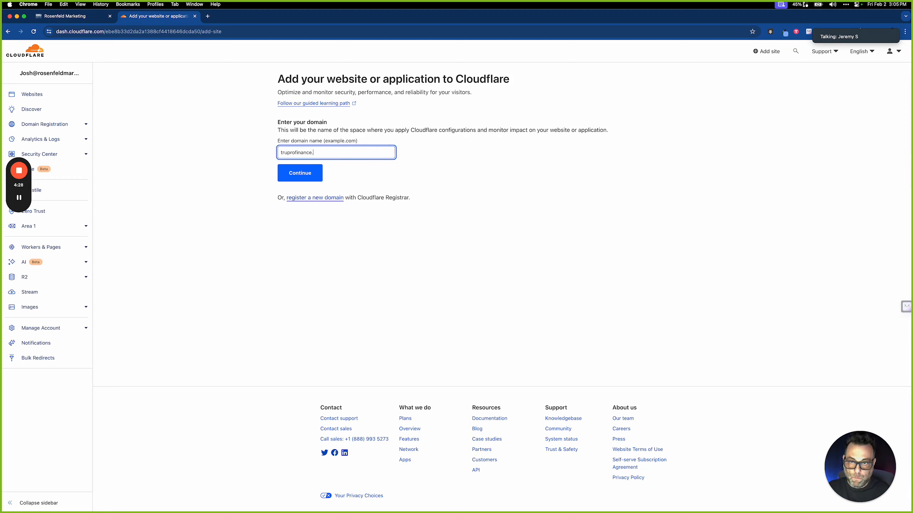
pyautogui.write('com')
pyautogui.click(311, 174)
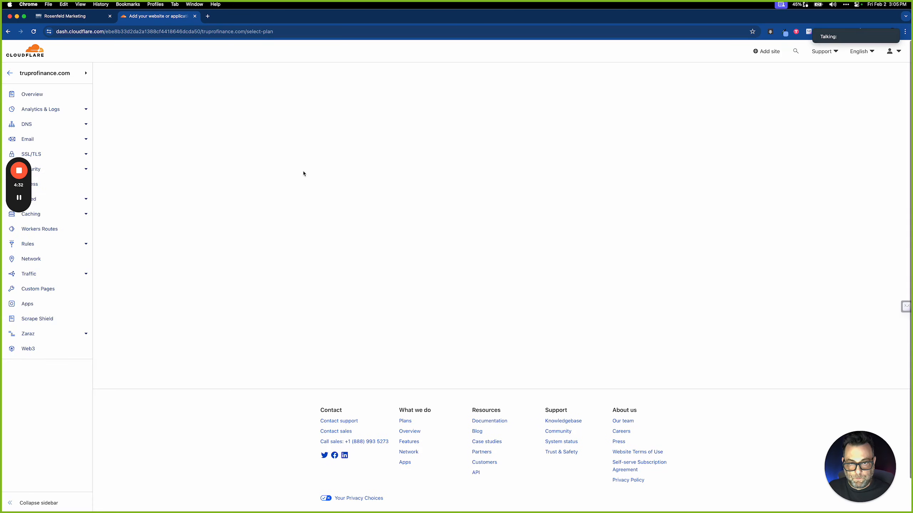
pyautogui.scroll(-2, 303, 173)
pyautogui.click(405, 291)
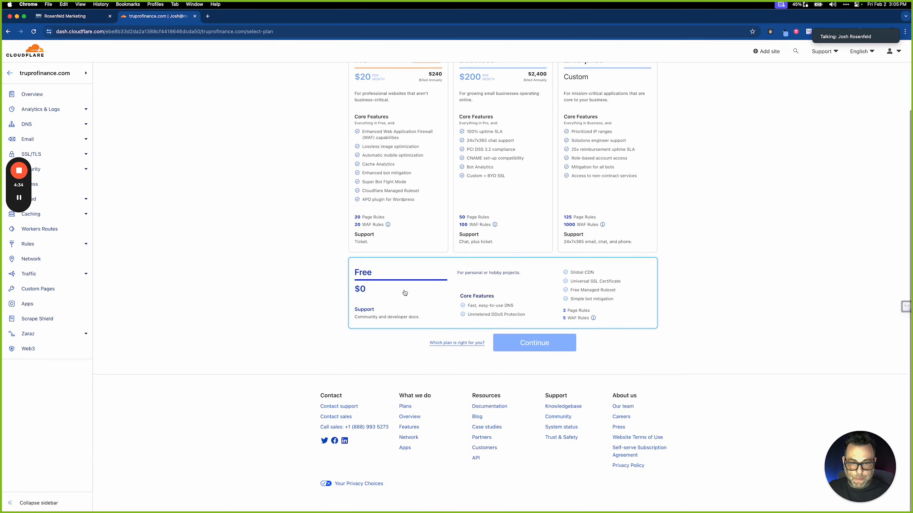
pyautogui.click(543, 352)
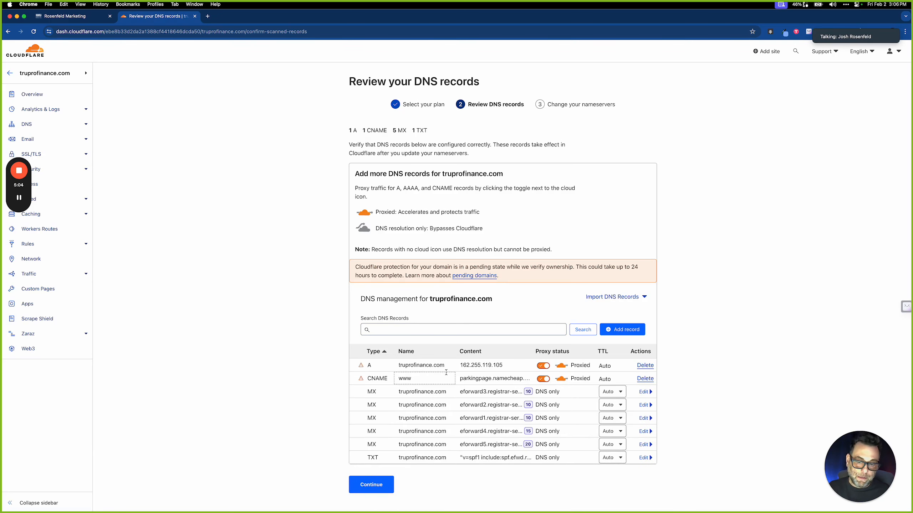
# Accept the scanned DNS records and scroll down to the two assigned Cloudflare nameservers
pyautogui.scroll(-2, 446, 372)
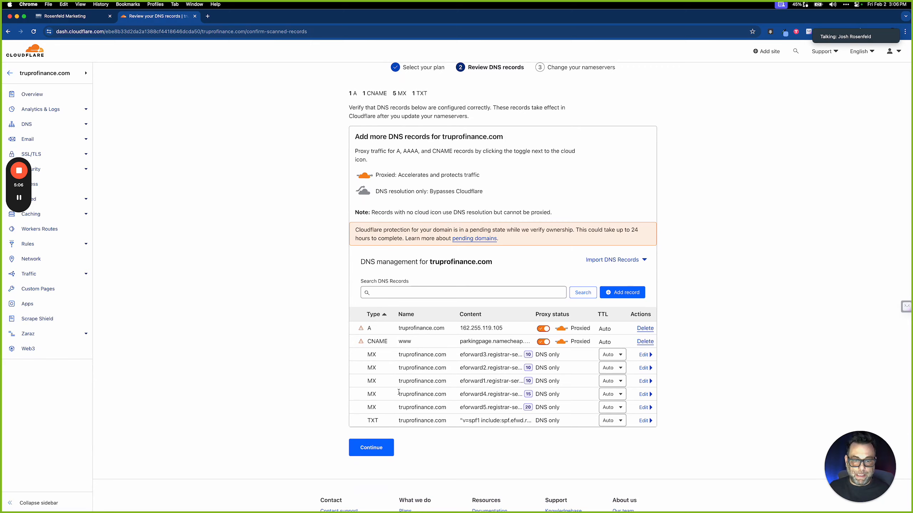
pyautogui.click(377, 448)
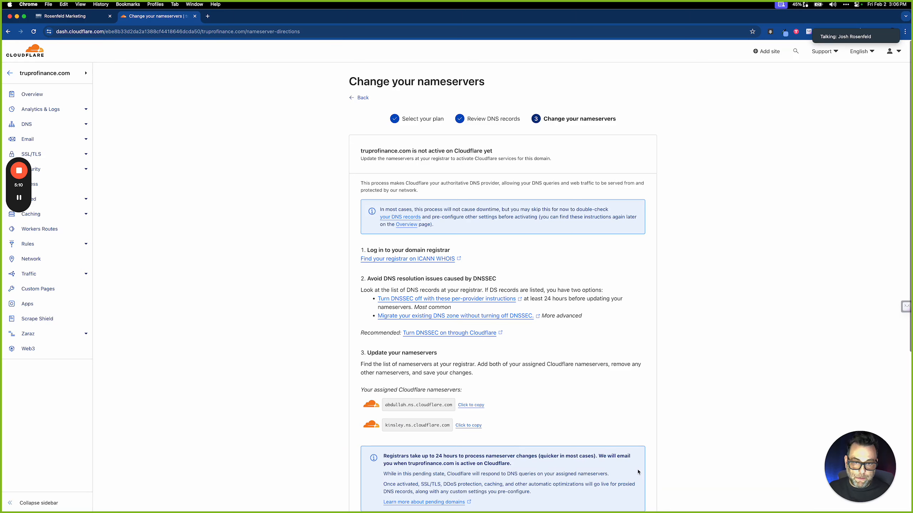
pyautogui.scroll(-3, 558, 413)
pyautogui.scroll(-3, 557, 413)
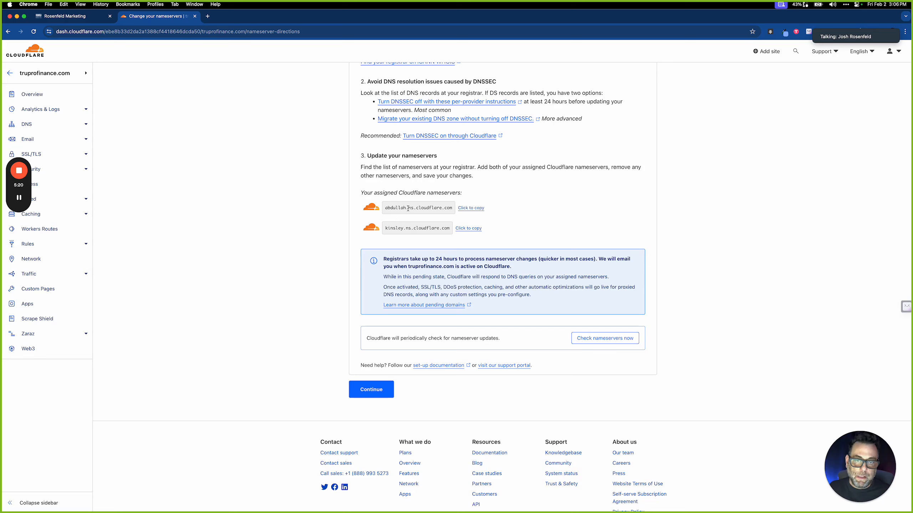
# Copy the first nameserver, abdullah.ns.cloudflare.com, and send it to the participant in a direct chat
pyautogui.click(479, 209)
pyautogui.moveTo(828, 29)
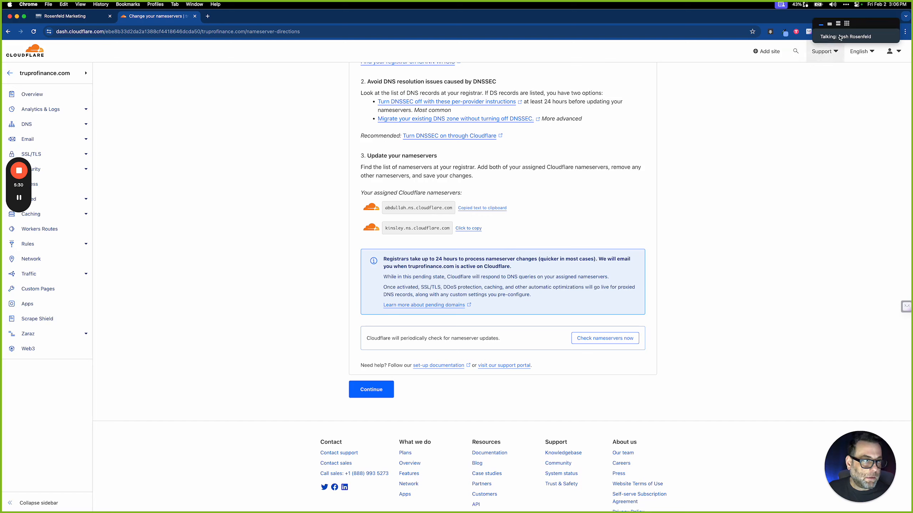
pyautogui.click(830, 25)
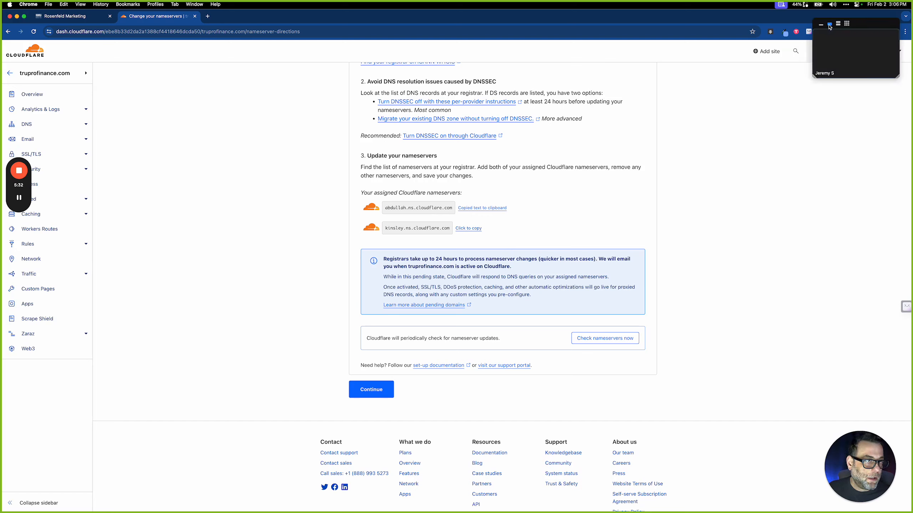
pyautogui.click(893, 35)
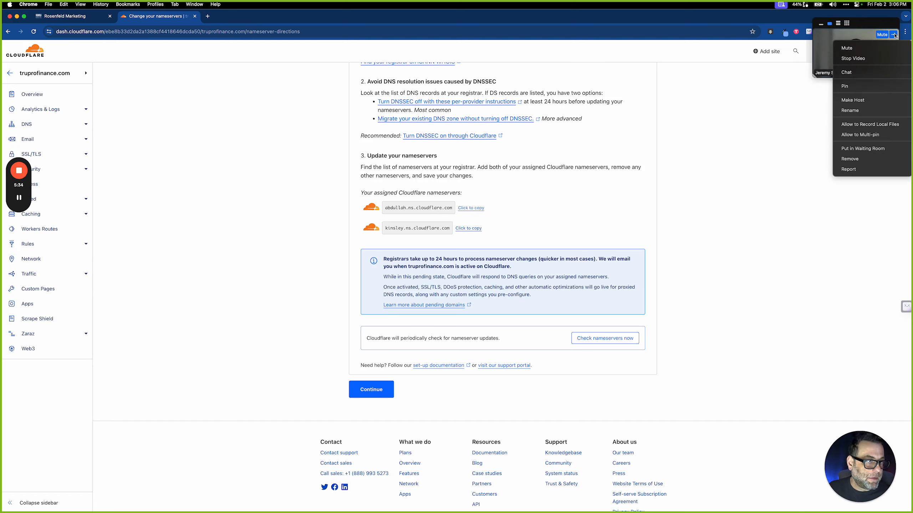
pyautogui.click(873, 72)
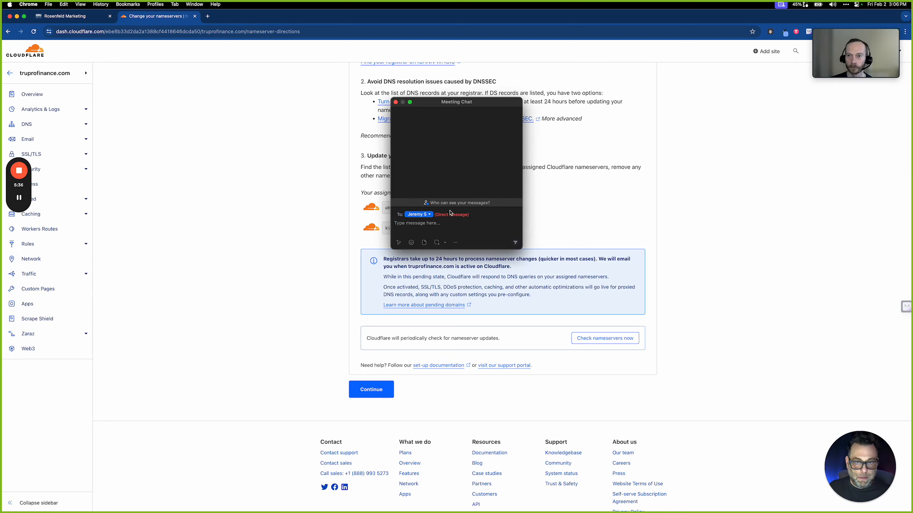
pyautogui.press('super+v')
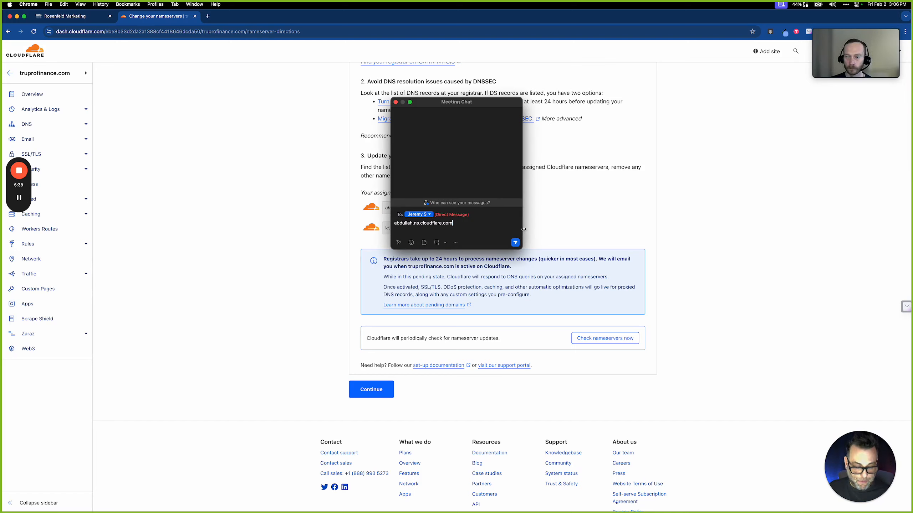
pyautogui.press('Return')
# Copy the second nameserver, kinsley.ns.cloudflare.com, and send it in the same chat
pyautogui.click(568, 221)
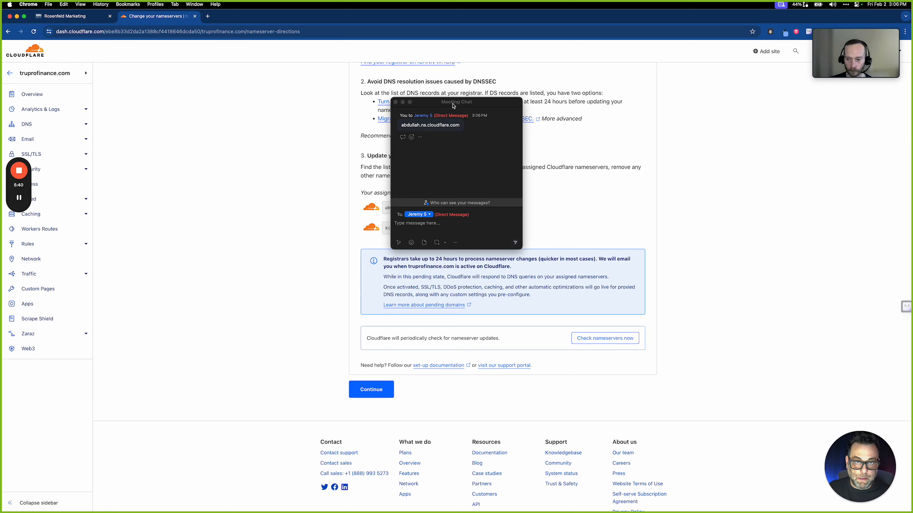
pyautogui.moveTo(454, 101); pyautogui.dragTo(732, 179)
pyautogui.click(468, 228)
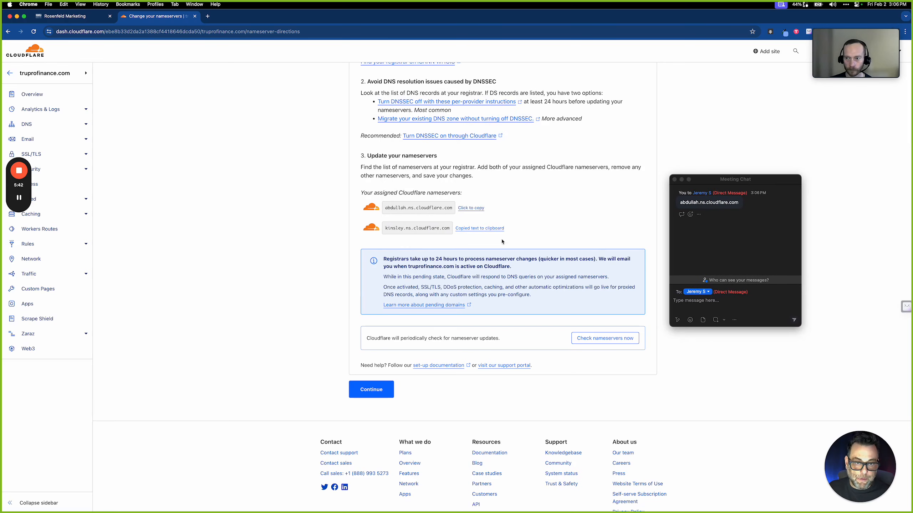
pyautogui.click(697, 305)
pyautogui.press('super+v')
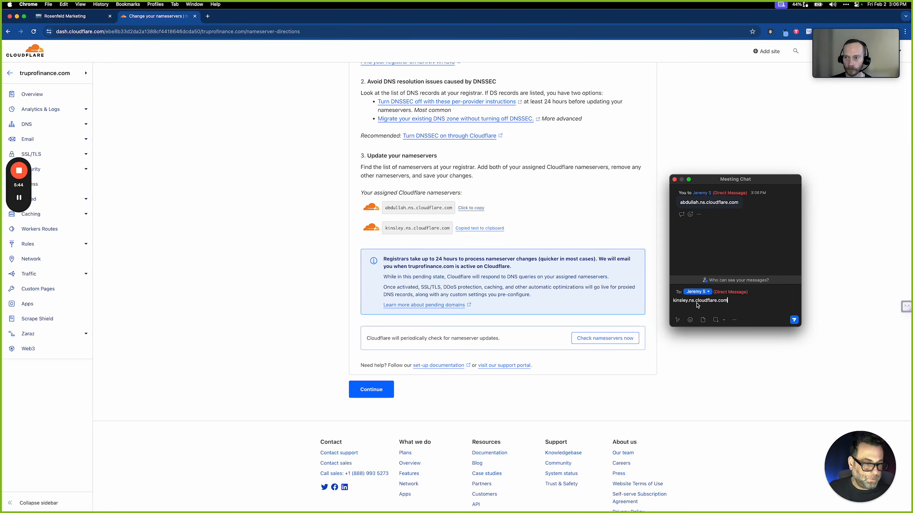
pyautogui.press('Return')
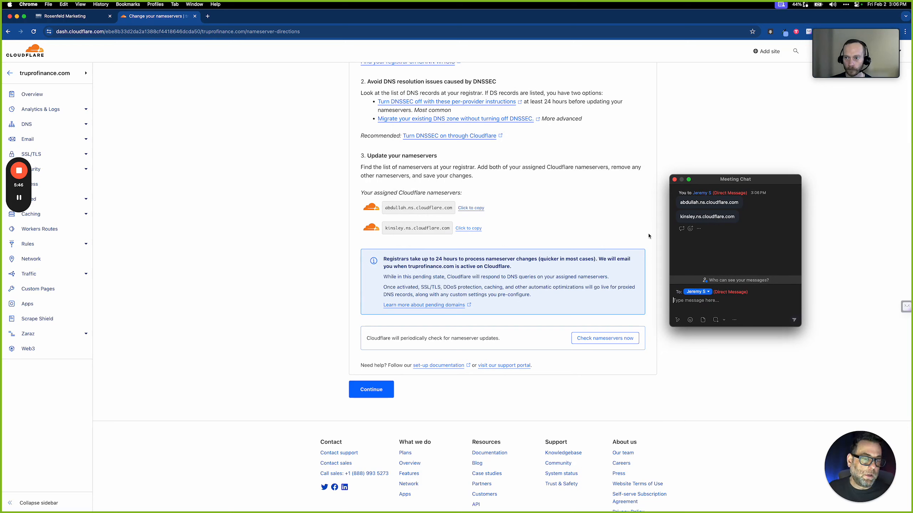
pyautogui.moveTo(840, 49)
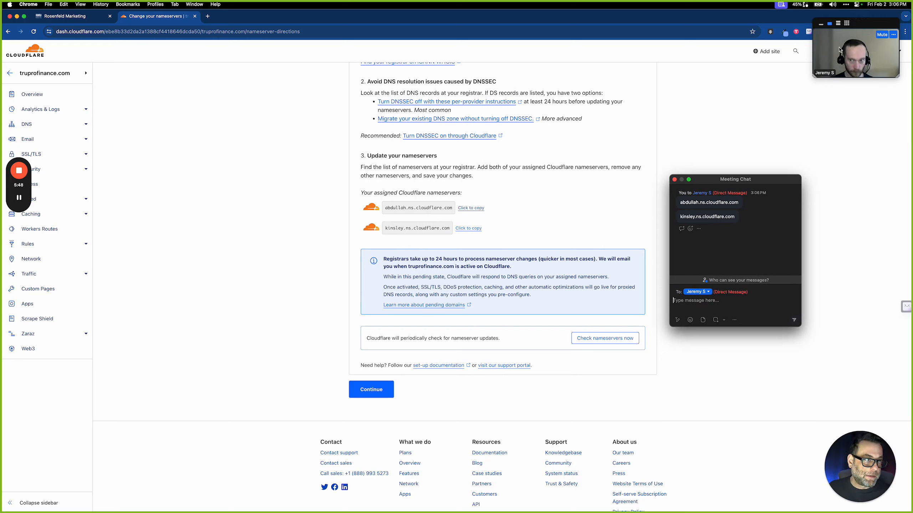
pyautogui.click(838, 49)
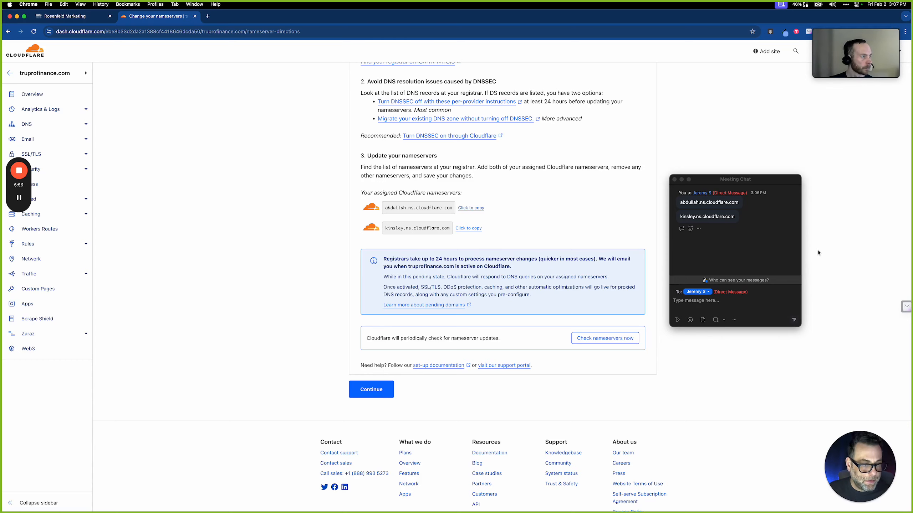
# Stop sharing your own screen and view the participant's shared Namecheap screen full screen
pyautogui.hotkey('ctrl', 'Left')
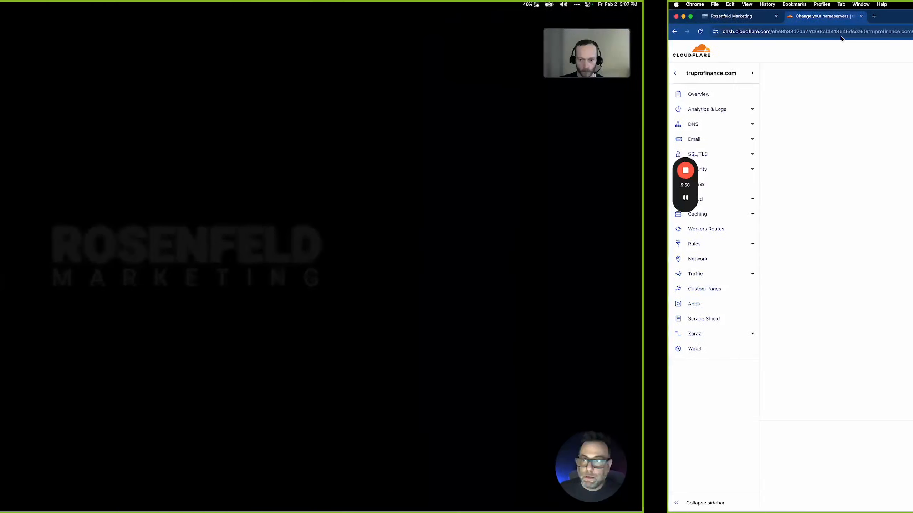
pyautogui.hotkey('ctrl', 'Right')
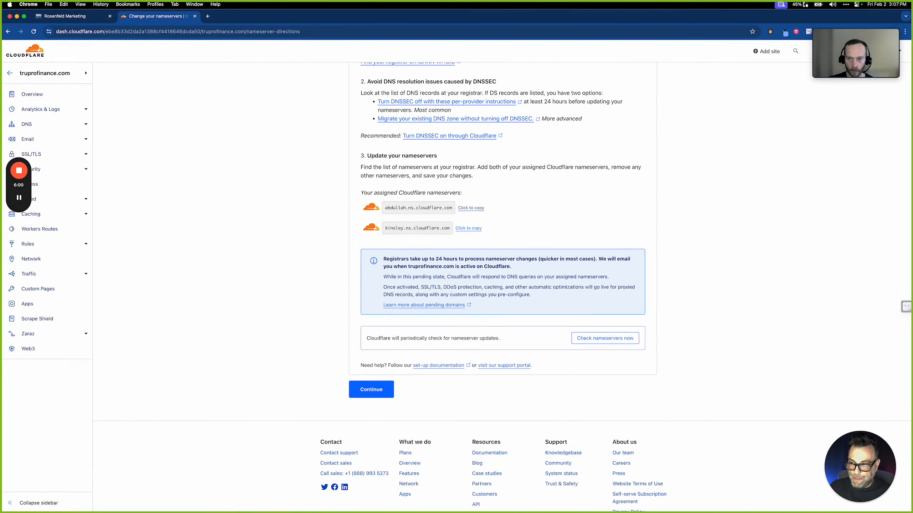
pyautogui.press('super+shift+s')
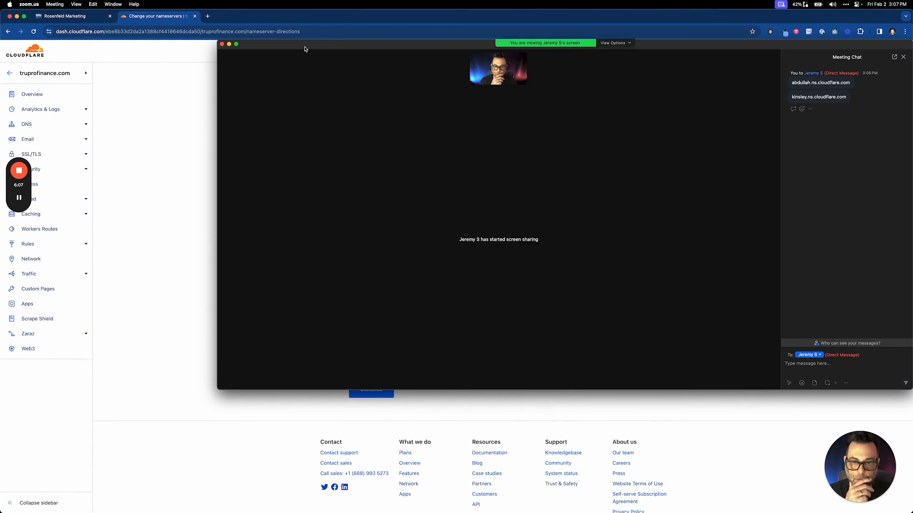
pyautogui.doubleClick(306, 48)
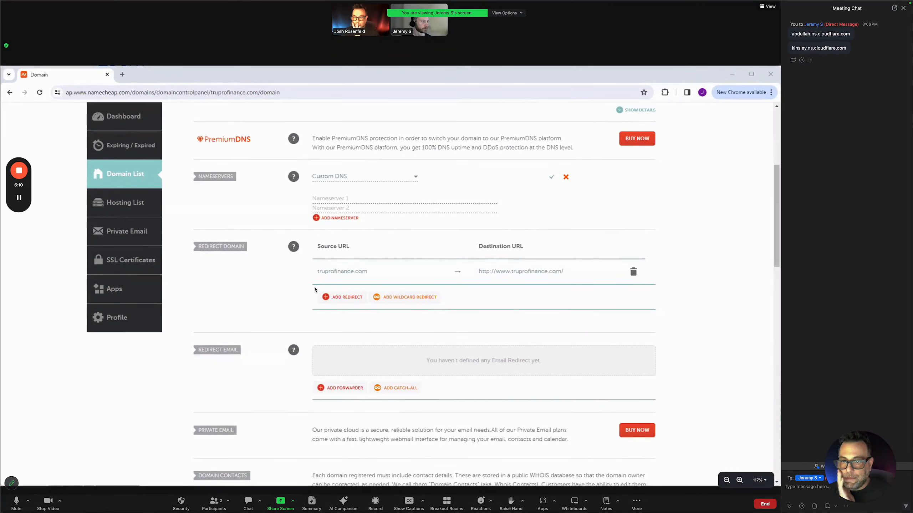
pyautogui.doubleClick(288, 281)
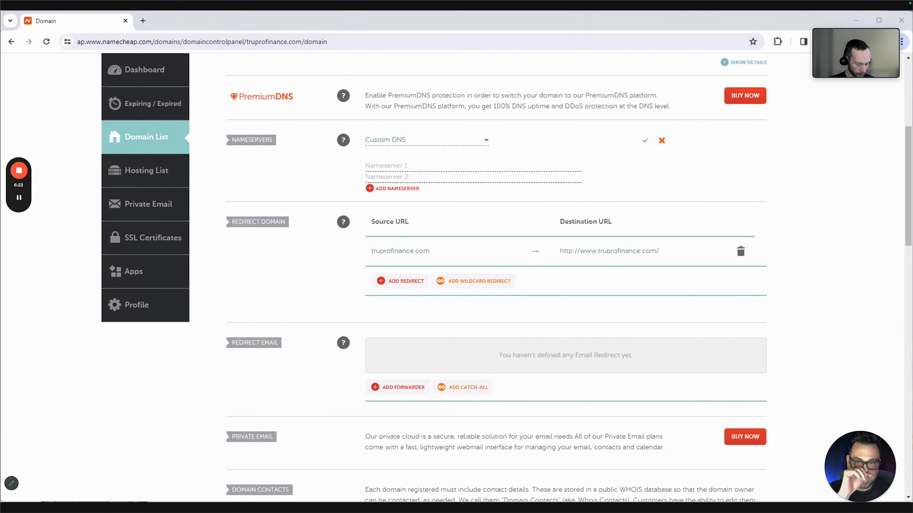
# Paste abdullah.ns.cloudflare.com and kinsley.ns.cloudflare.com into the Custom DNS fields and save
pyautogui.click(416, 164)
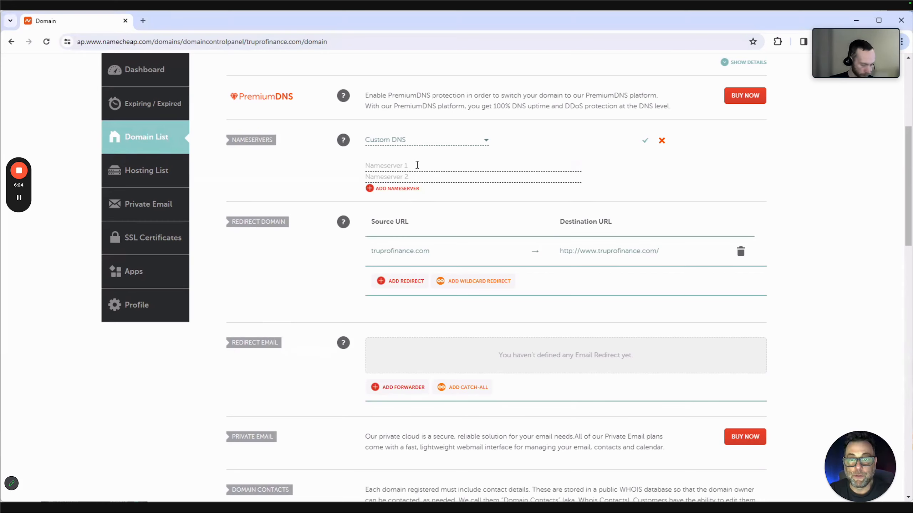
pyautogui.hotkey('ctrl', 'v')
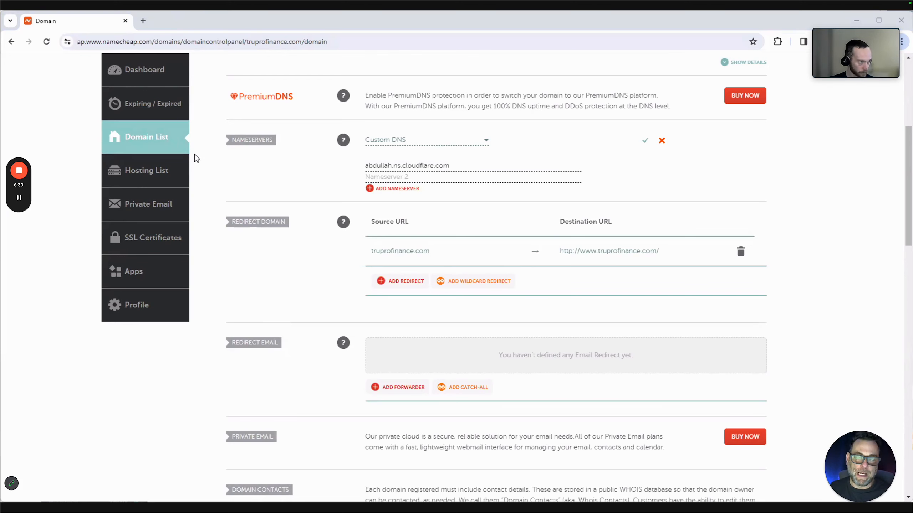
pyautogui.click(400, 177)
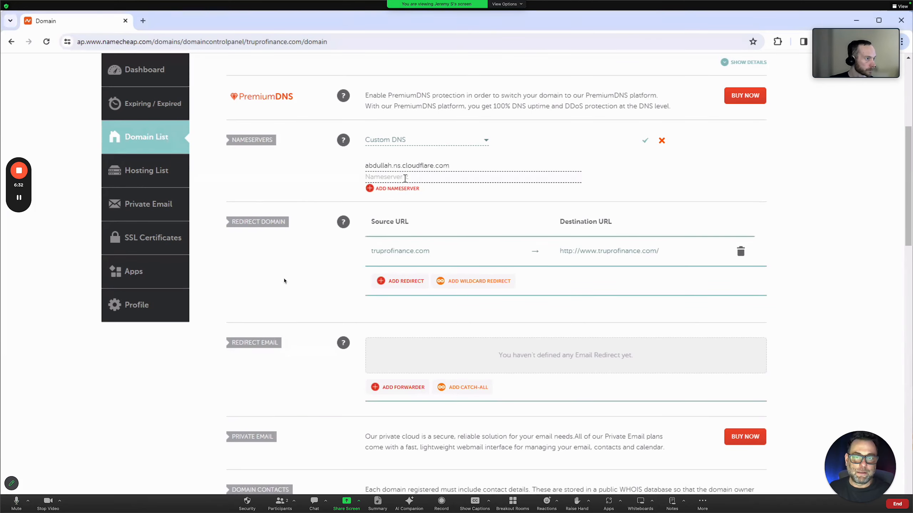
pyautogui.hotkey('ctrl', 'v')
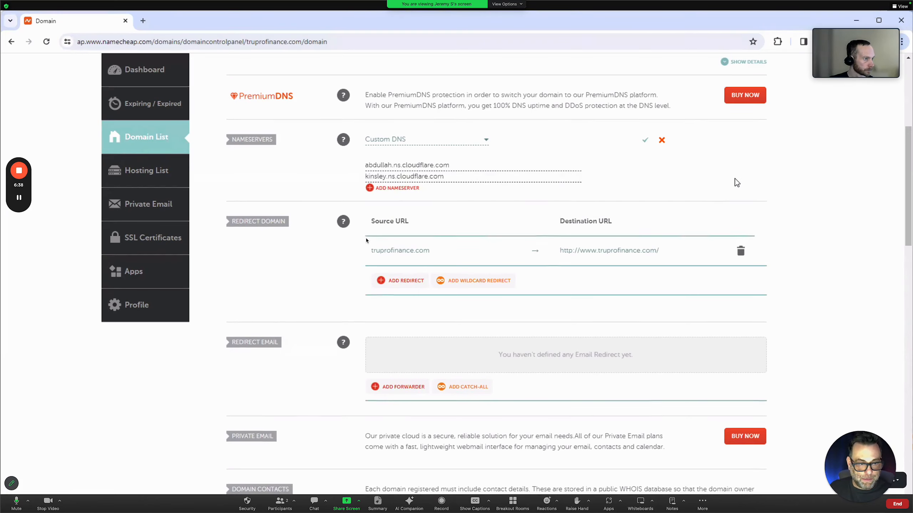
pyautogui.scroll(-2, 734, 179)
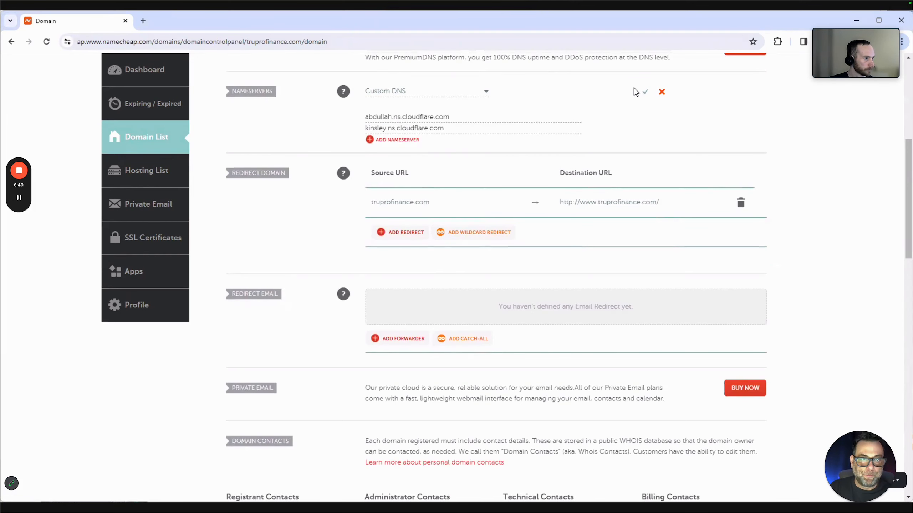
pyautogui.click(646, 94)
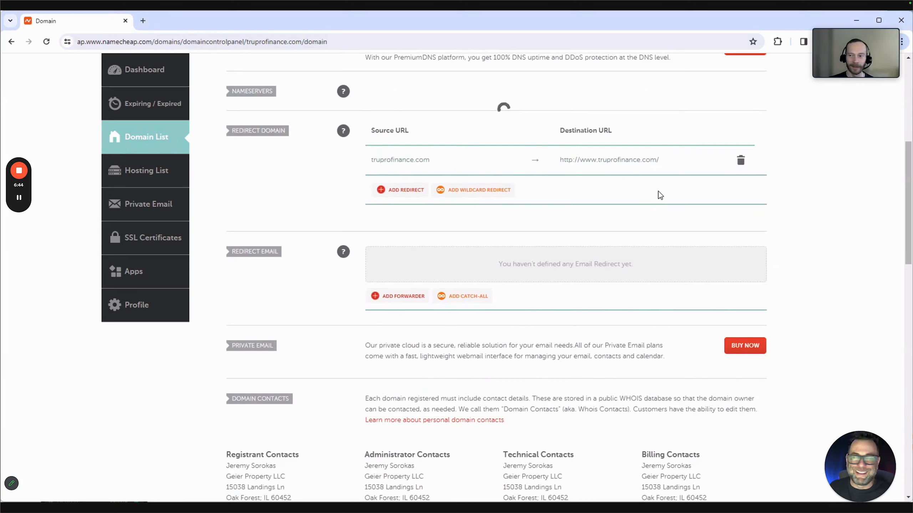
# Share Desktop 2 again so the Cloudflare truprofinance.com nameserver page is shown
pyautogui.scroll(3, 364, 240)
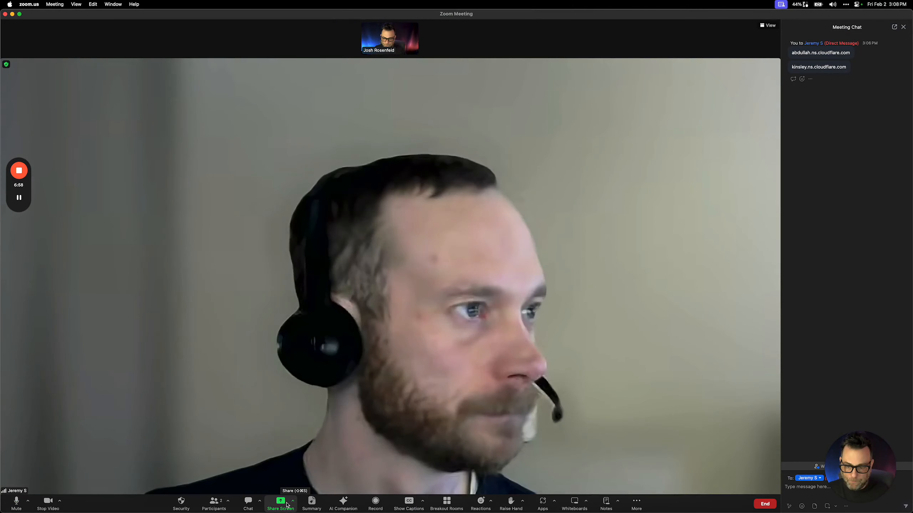
pyautogui.click(288, 504)
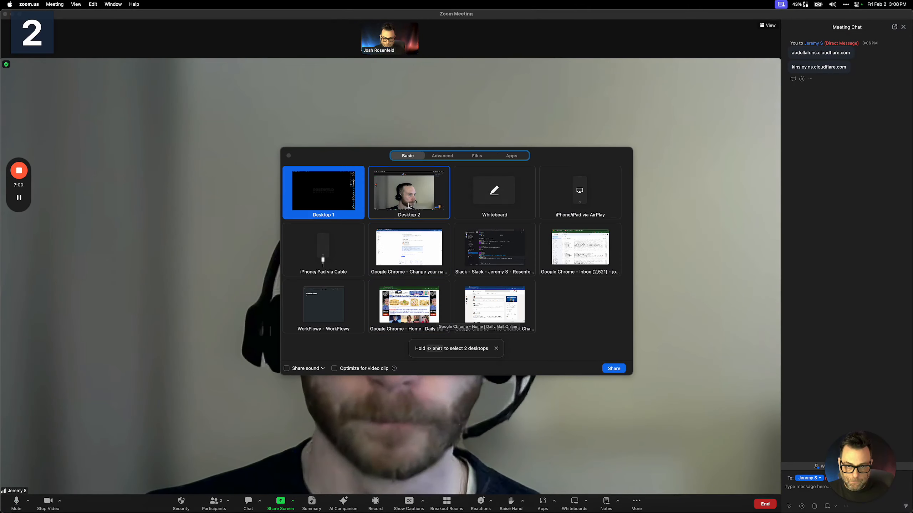
pyautogui.click(409, 191)
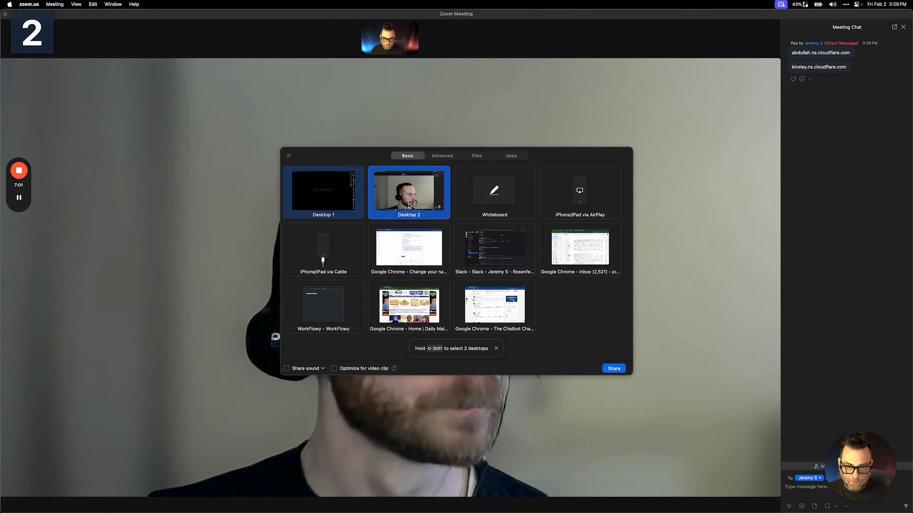
pyautogui.click(619, 369)
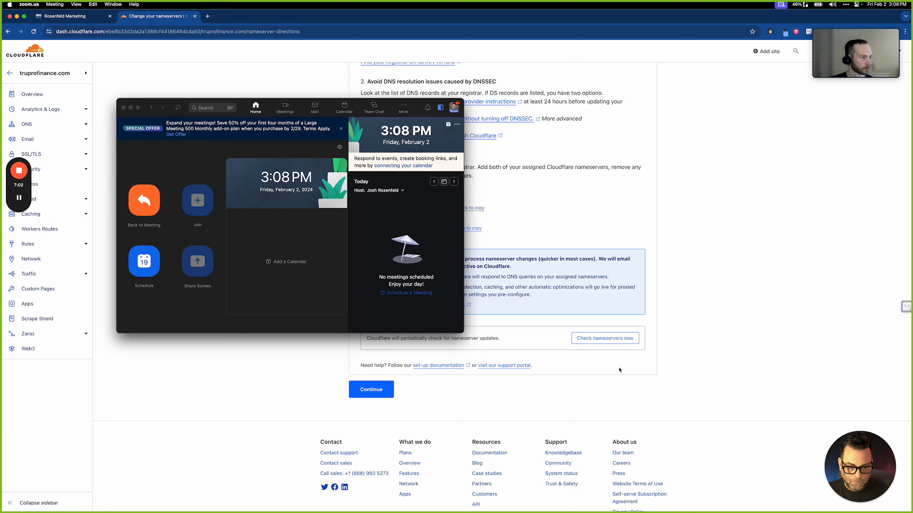
# Run Cloudflare's 'Check nameservers now' for truprofinance.com, then return to the Rosenfeld Marketing Domains tab
pyautogui.click(304, 73)
pyautogui.click(65, 16)
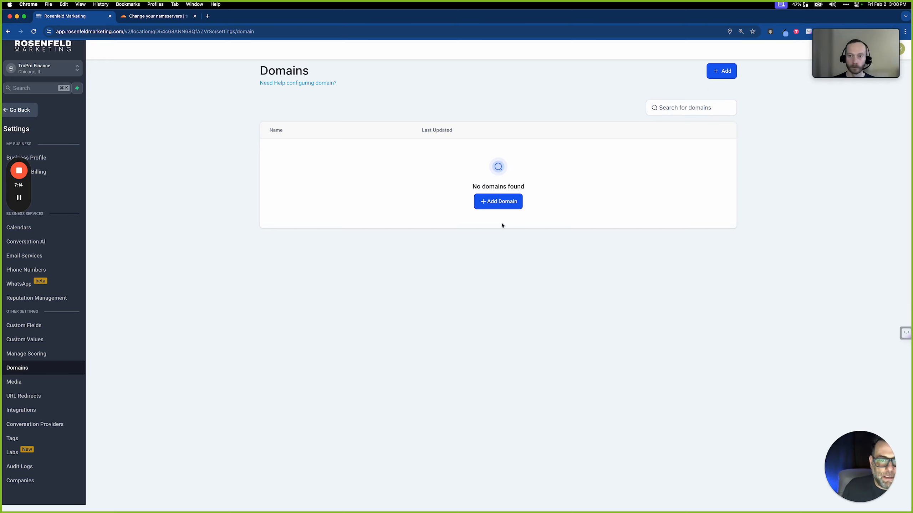
pyautogui.click(177, 18)
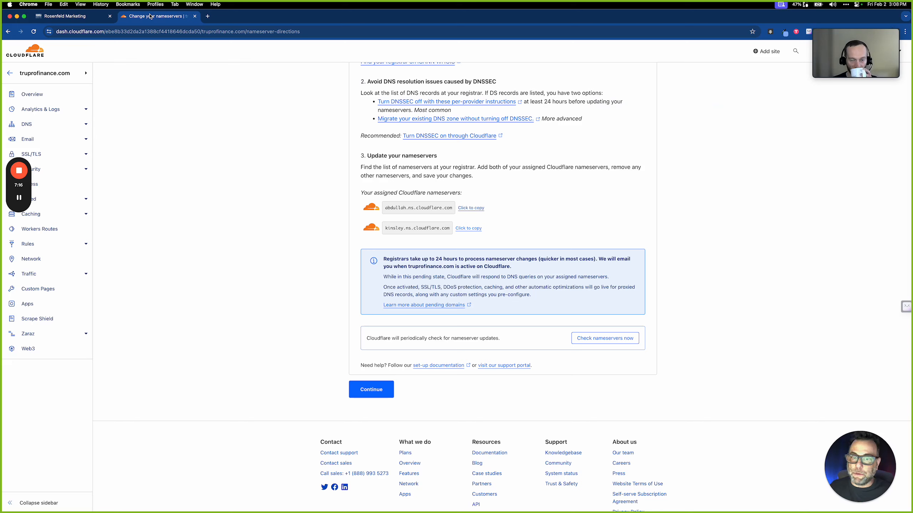
pyautogui.click(610, 339)
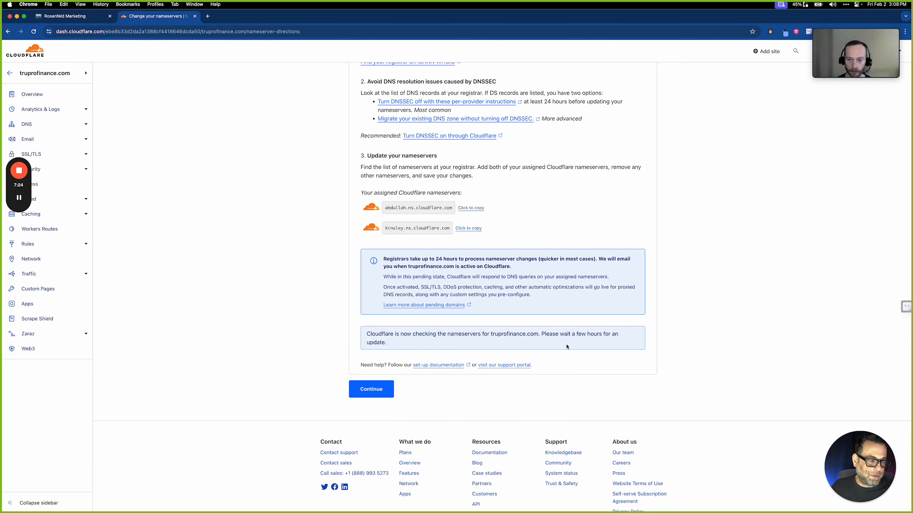
pyautogui.click(76, 18)
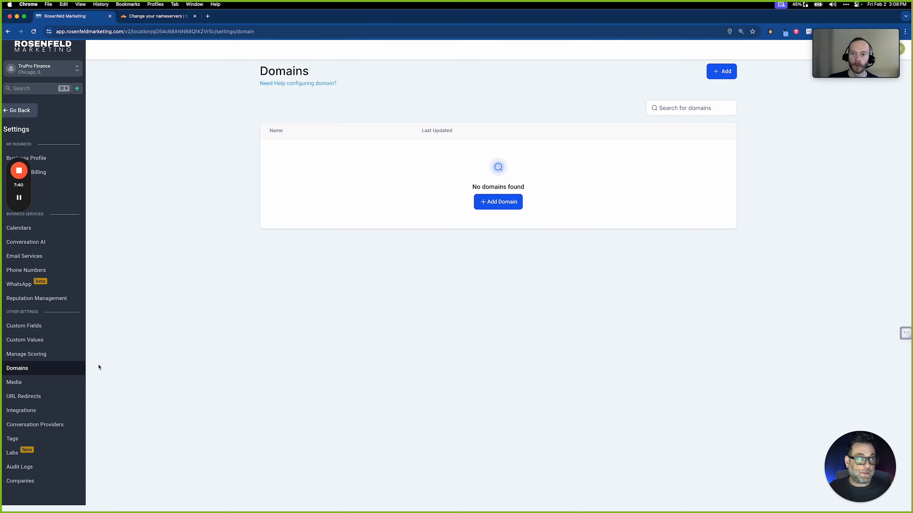
# Leave settings and go through Sites to the empty Forms Builder list for TruPro Finance
pyautogui.click(20, 110)
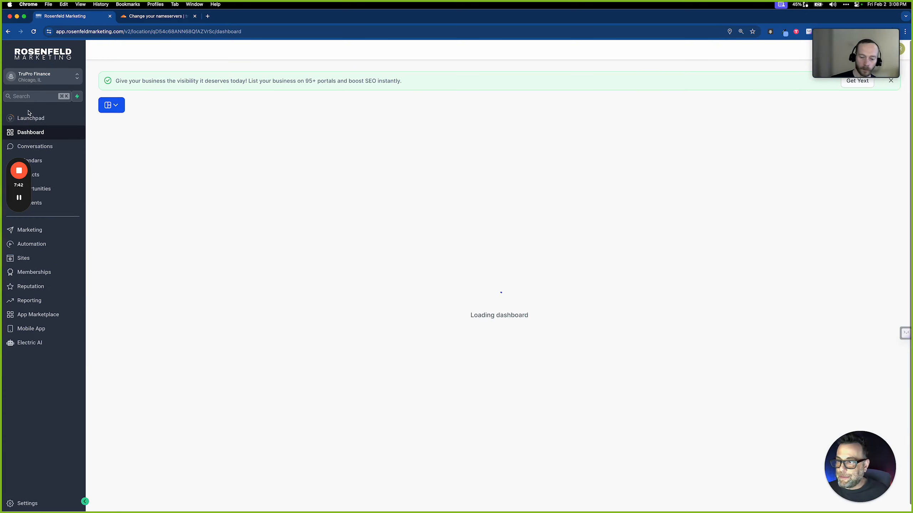
pyautogui.click(45, 177)
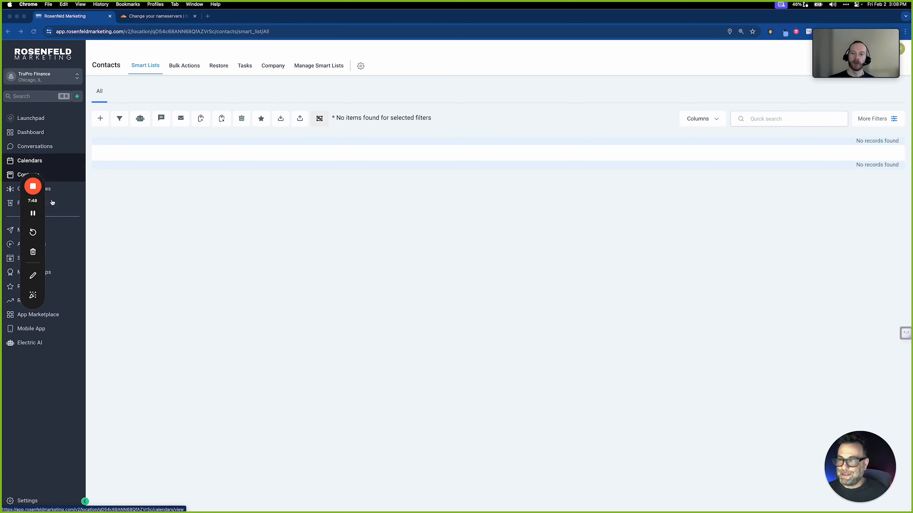
pyautogui.moveTo(52, 203); pyautogui.dragTo(89, 229)
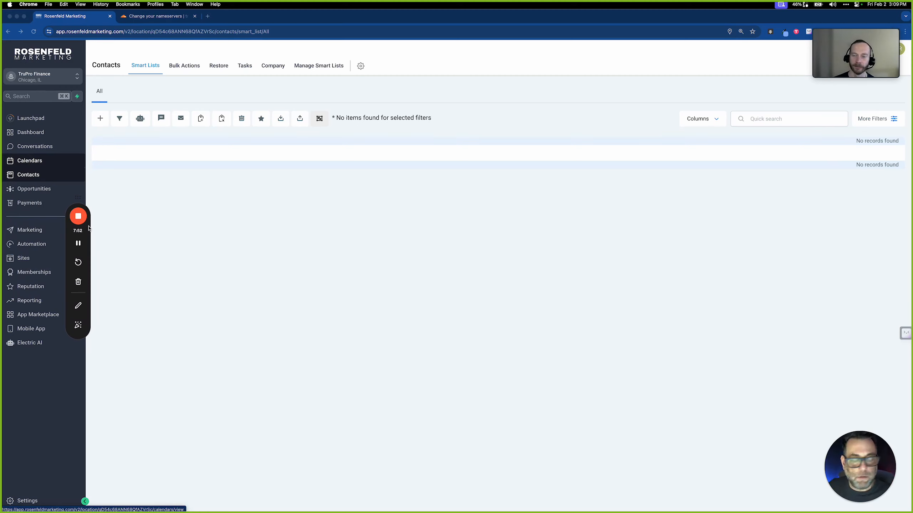
pyautogui.click(29, 262)
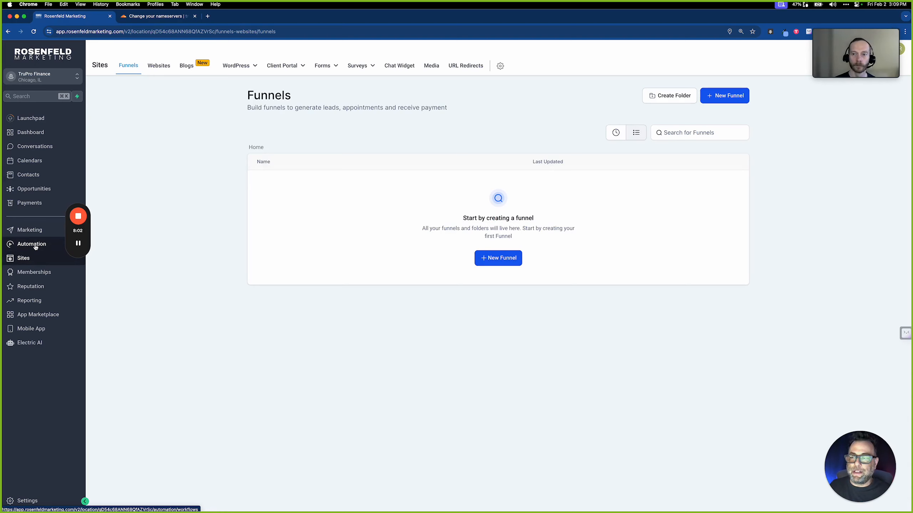
pyautogui.click(324, 67)
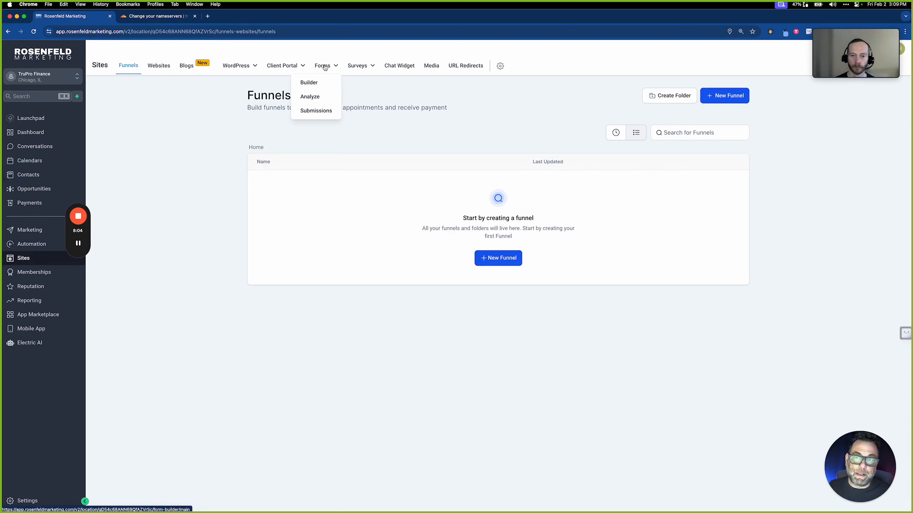
pyautogui.click(309, 82)
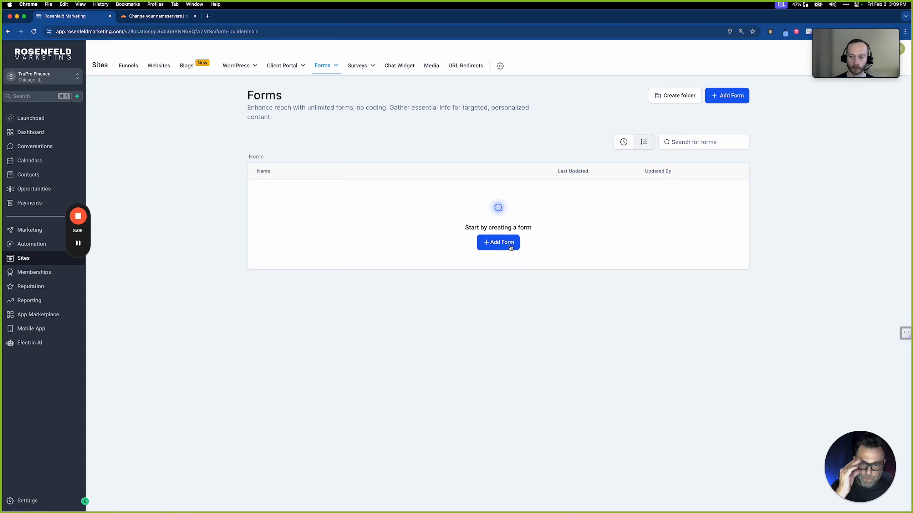
# Create a new form and delete its Phone, Last Name and terms-and-conditions elements
pyautogui.click(510, 248)
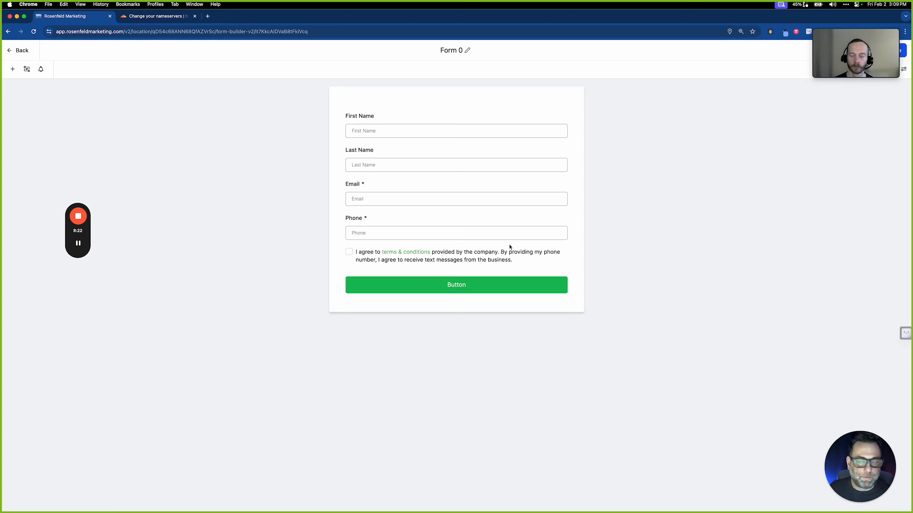
pyautogui.click(431, 133)
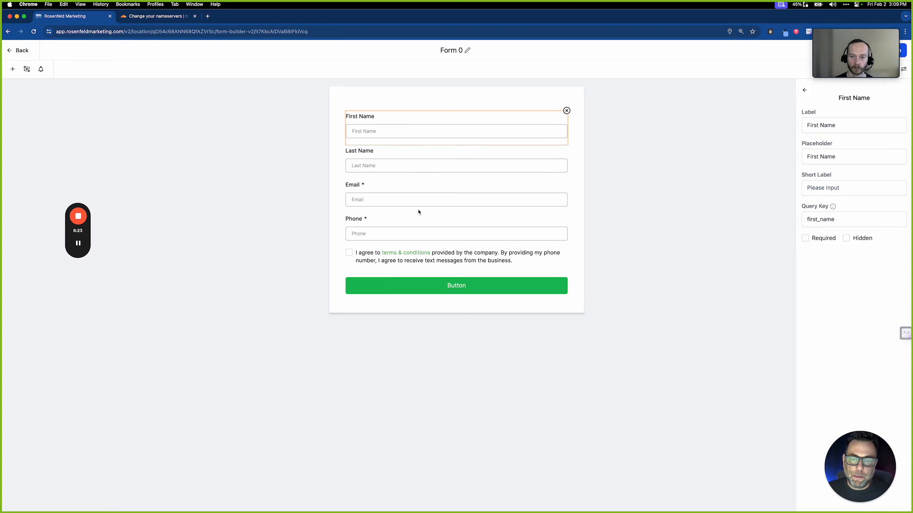
pyautogui.click(415, 234)
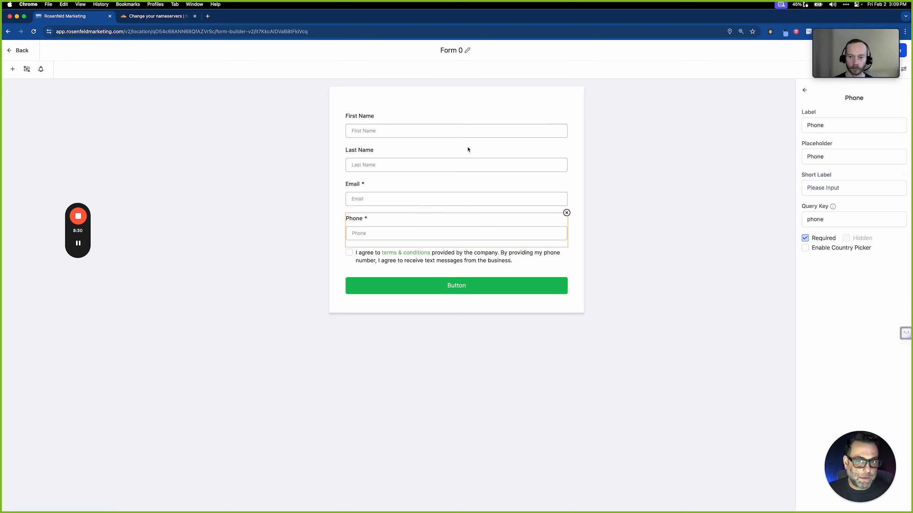
pyautogui.click(565, 214)
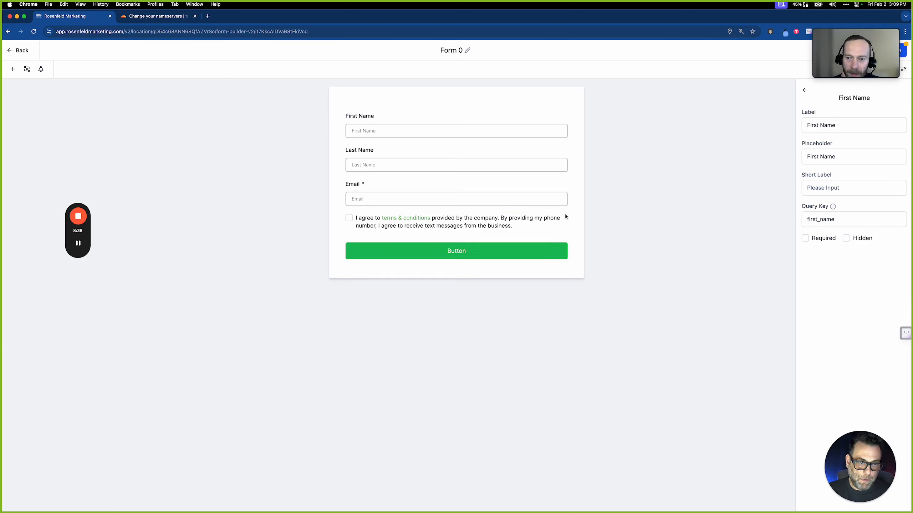
pyautogui.click(568, 162)
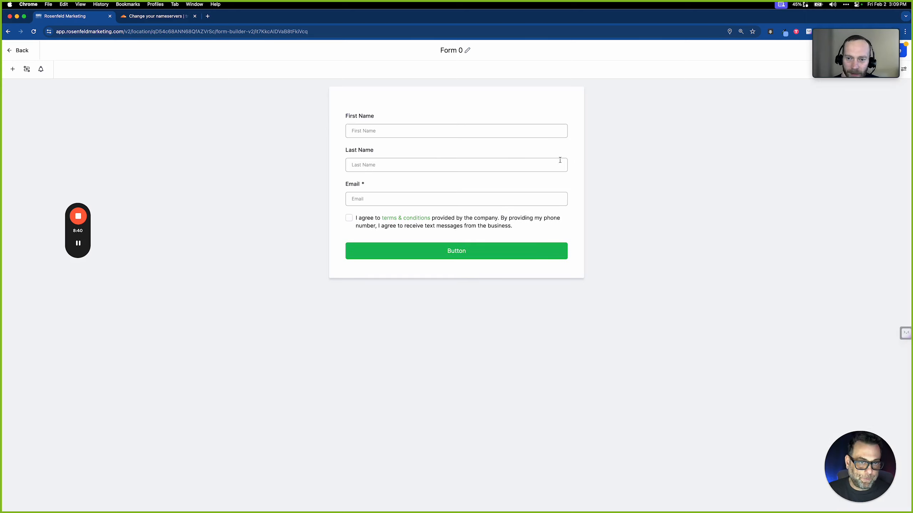
pyautogui.click(566, 147)
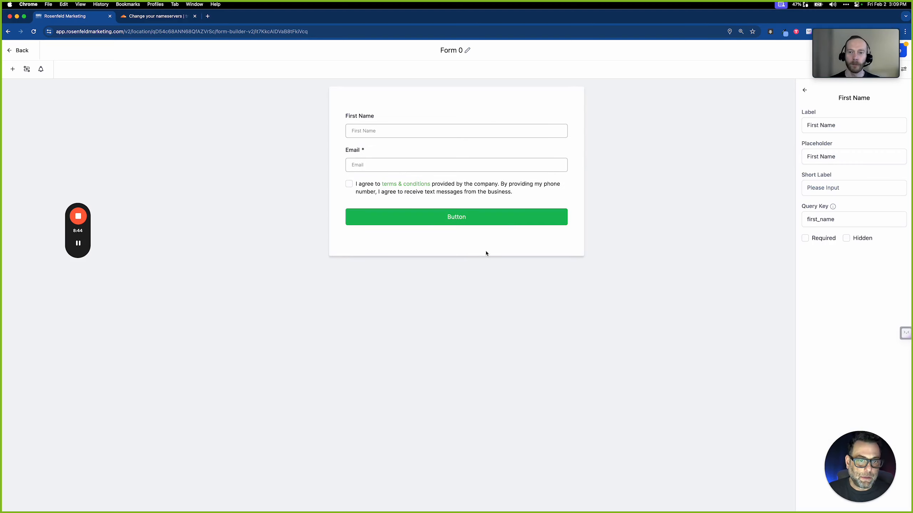
pyautogui.click(349, 186)
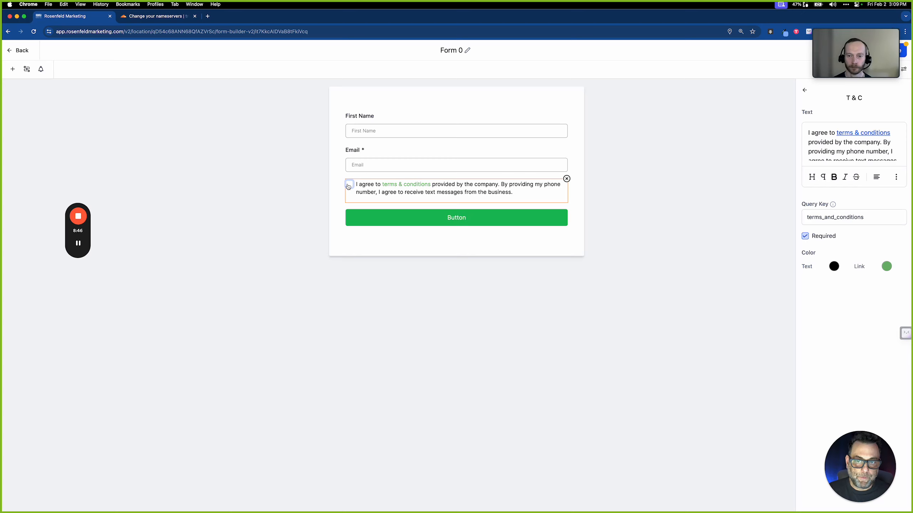
pyautogui.click(567, 179)
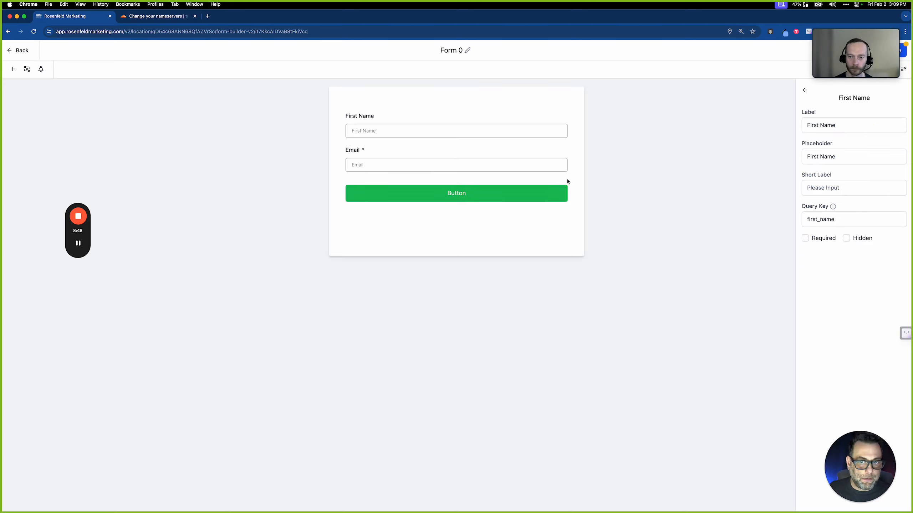
# Set the submit button's background colour to black
pyautogui.click(474, 194)
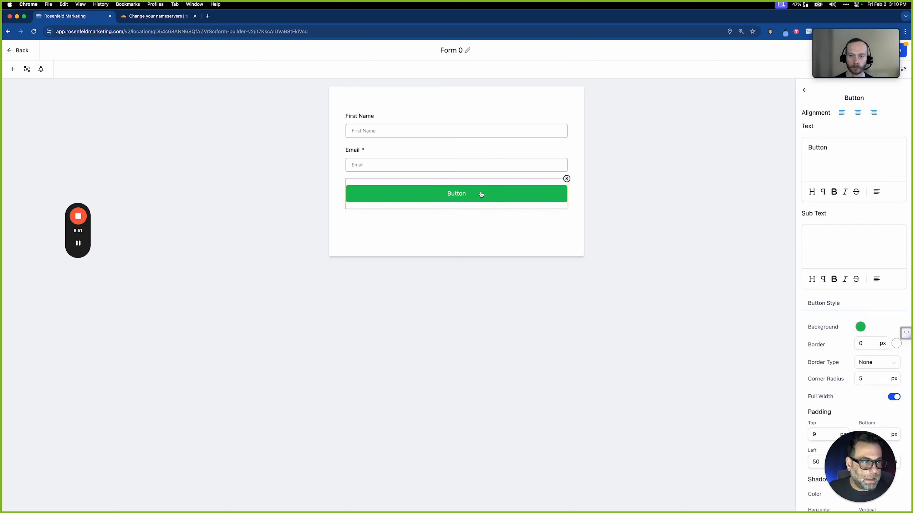
pyautogui.click(860, 328)
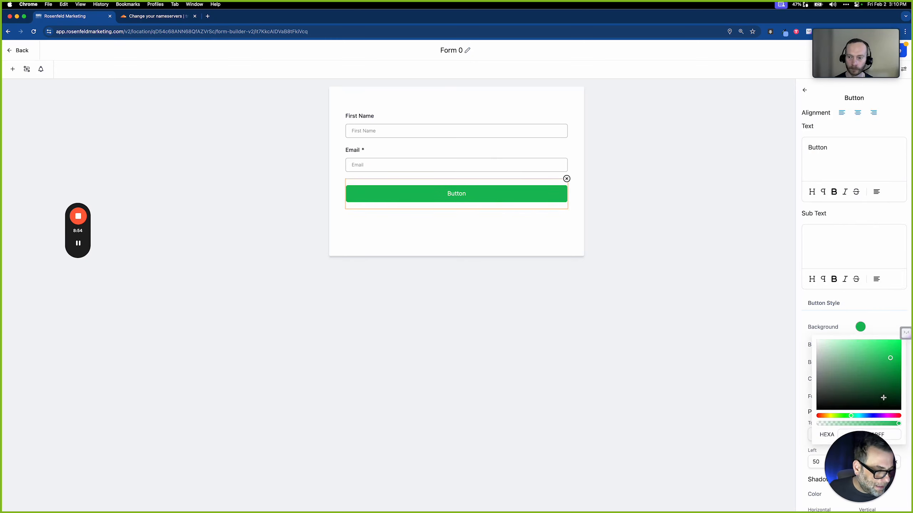
pyautogui.moveTo(884, 398); pyautogui.dragTo(904, 415)
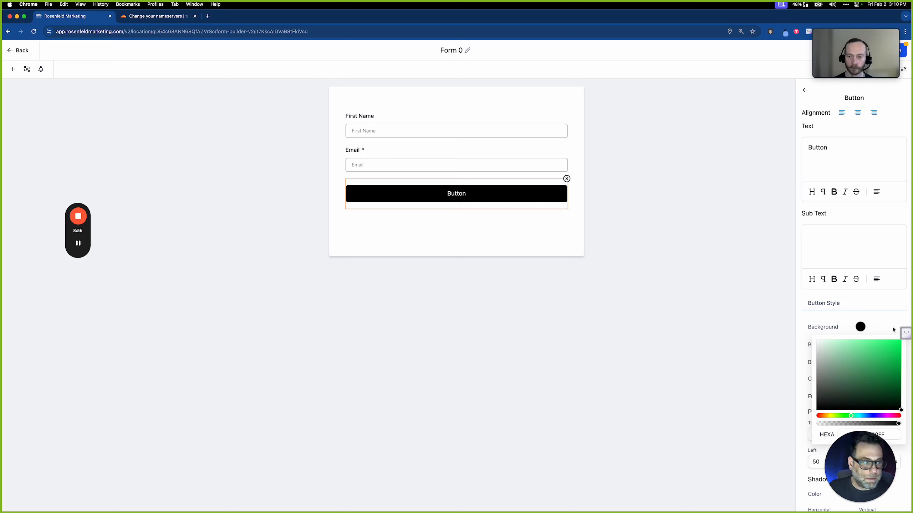
# Change the button text to 'Join Wait List'
pyautogui.moveTo(831, 148); pyautogui.dragTo(793, 146)
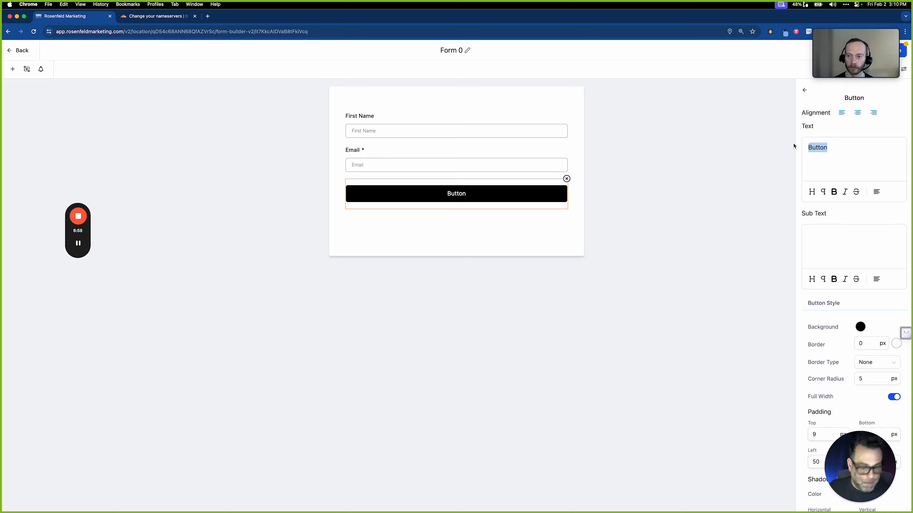
pyautogui.write('Join Lisdt')
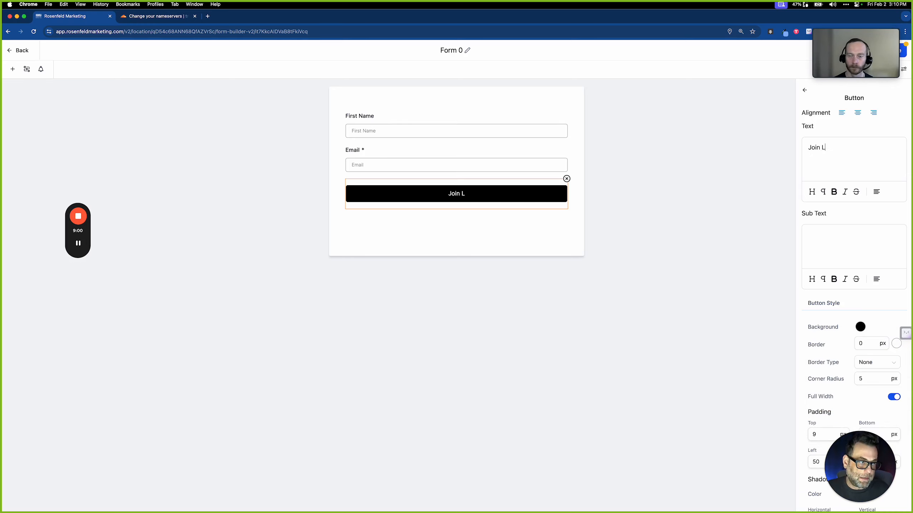
pyautogui.press('BackSpace')
pyautogui.press('BackSpace')
pyautogui.write('t')
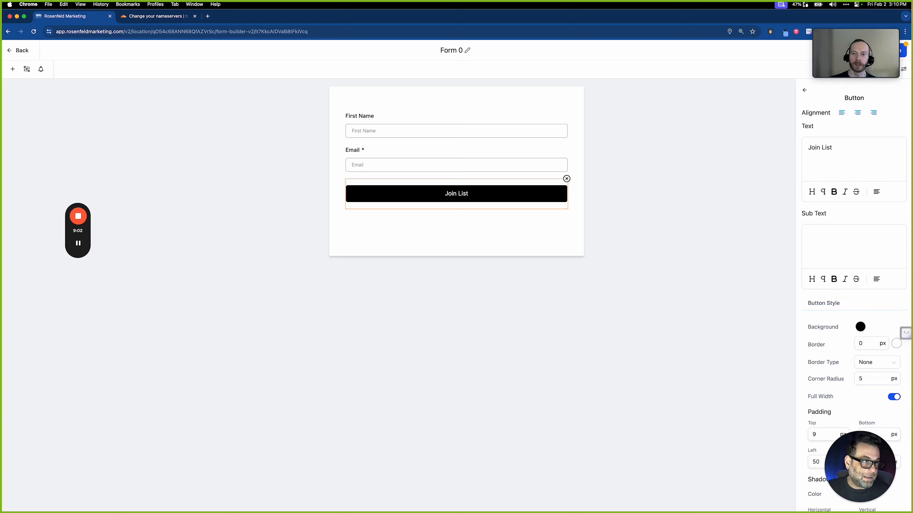
pyautogui.press('BackSpace')
pyautogui.press('BackSpace')
pyautogui.press('BackSpace')
pyautogui.press('BackSpace')
pyautogui.write('Wait Li')
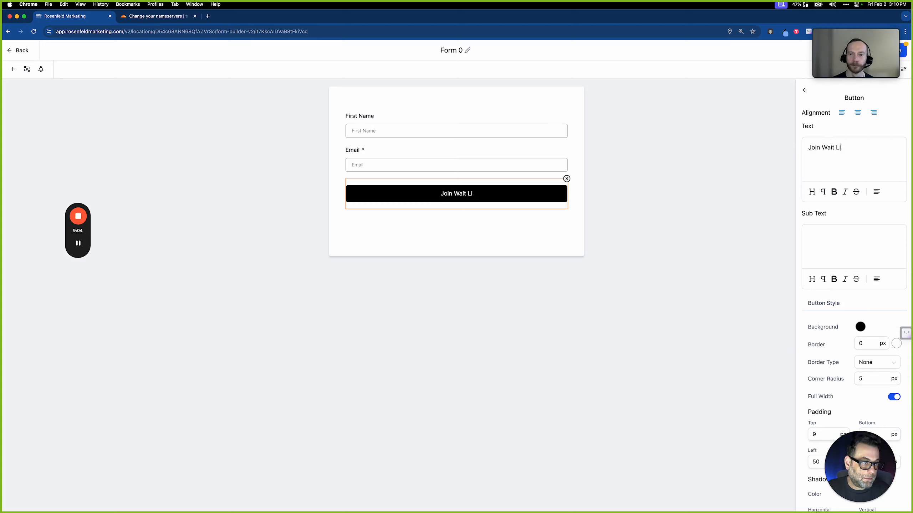
pyautogui.write('st')
pyautogui.hotkey('ctrl', 'Left')
pyautogui.hotkey('ctrl', 'Right')
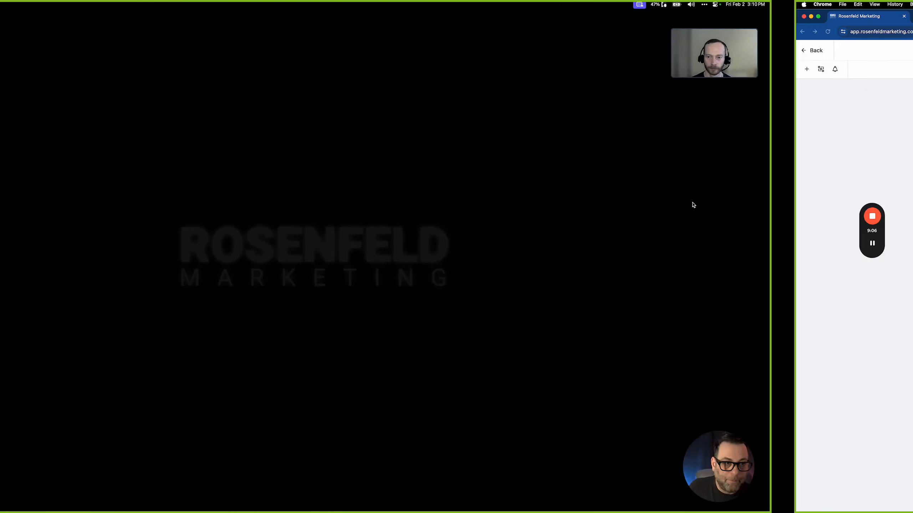
pyautogui.click(656, 220)
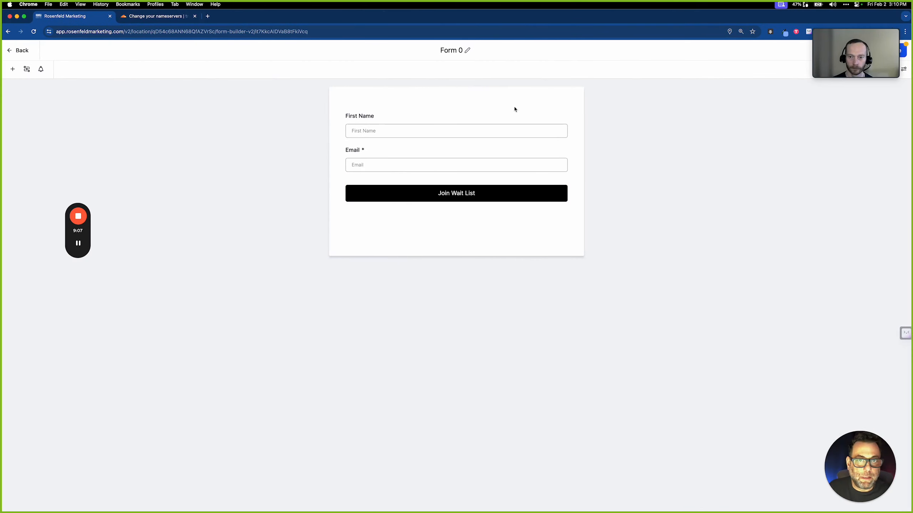
# Rename 'Form 0' to 'waitlist' and save the form
pyautogui.click(461, 52)
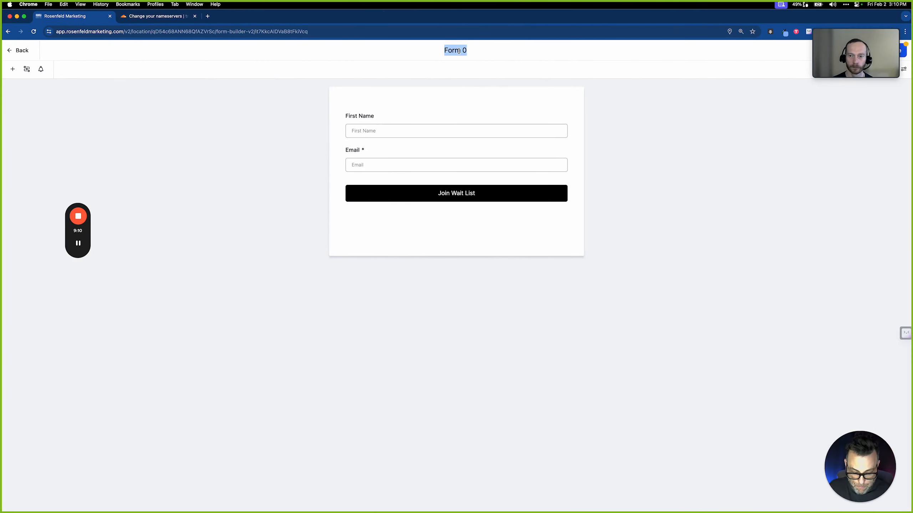
pyautogui.write('waitlis')
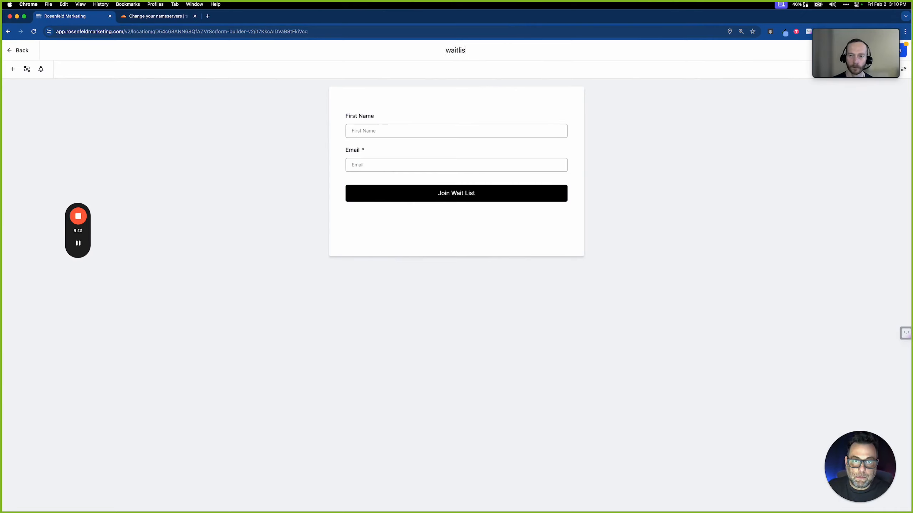
pyautogui.write('t')
pyautogui.press('Return')
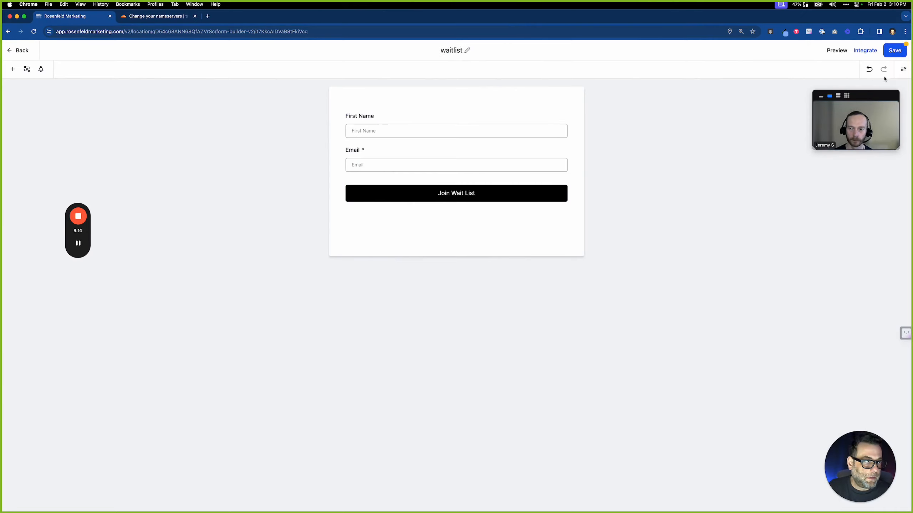
pyautogui.click(895, 51)
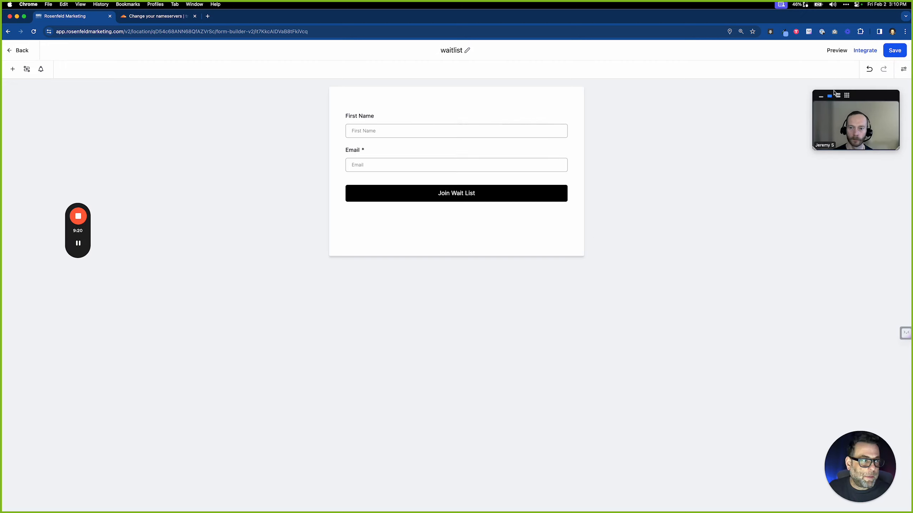
pyautogui.click(905, 70)
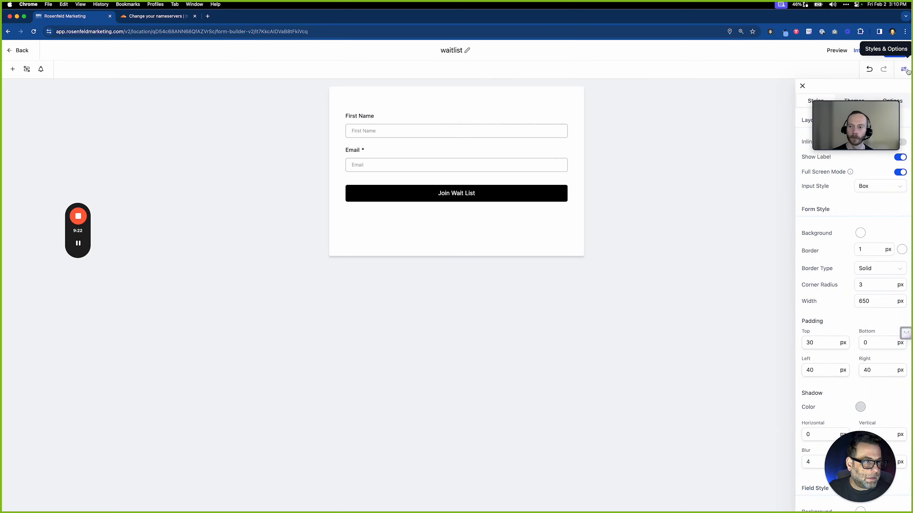
pyautogui.moveTo(864, 109); pyautogui.dragTo(732, 164)
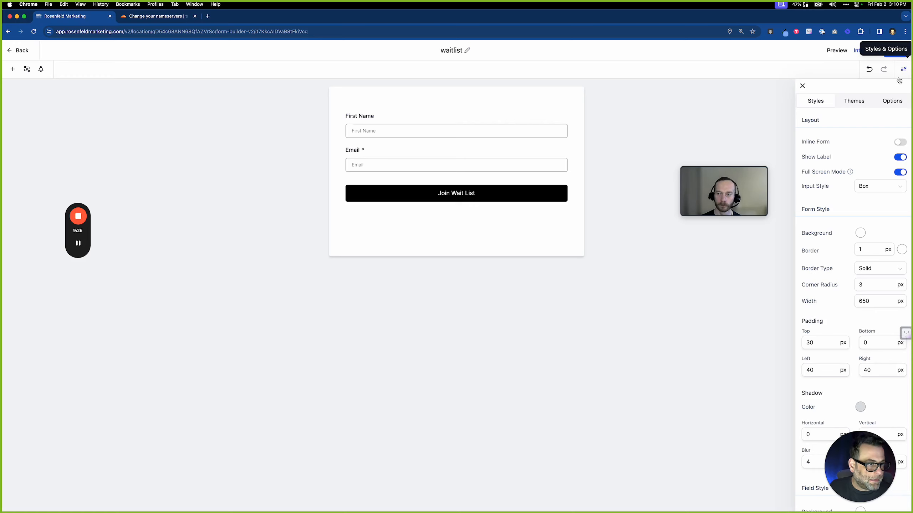
pyautogui.click(900, 143)
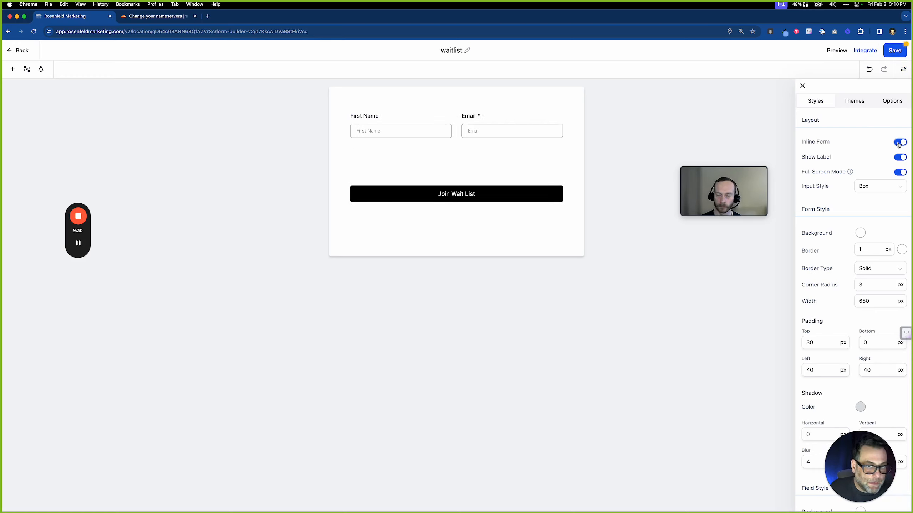
pyautogui.click(898, 143)
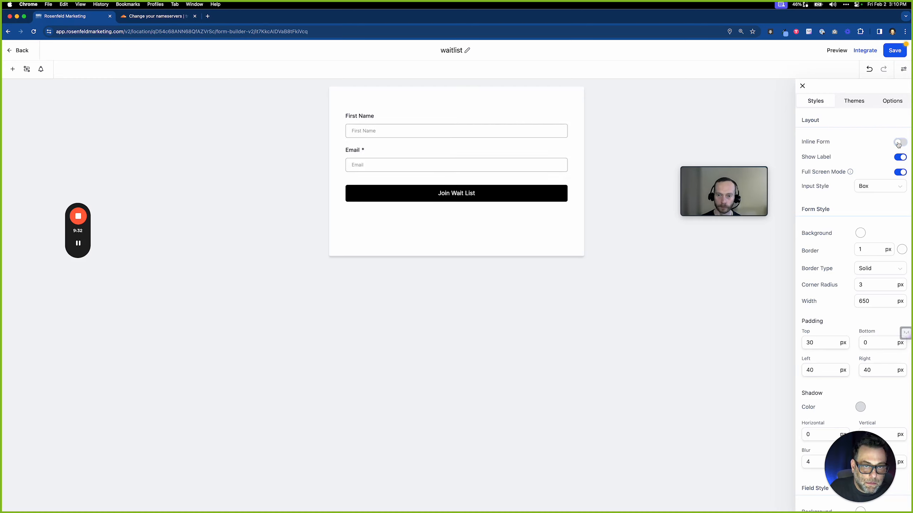
pyautogui.click(898, 143)
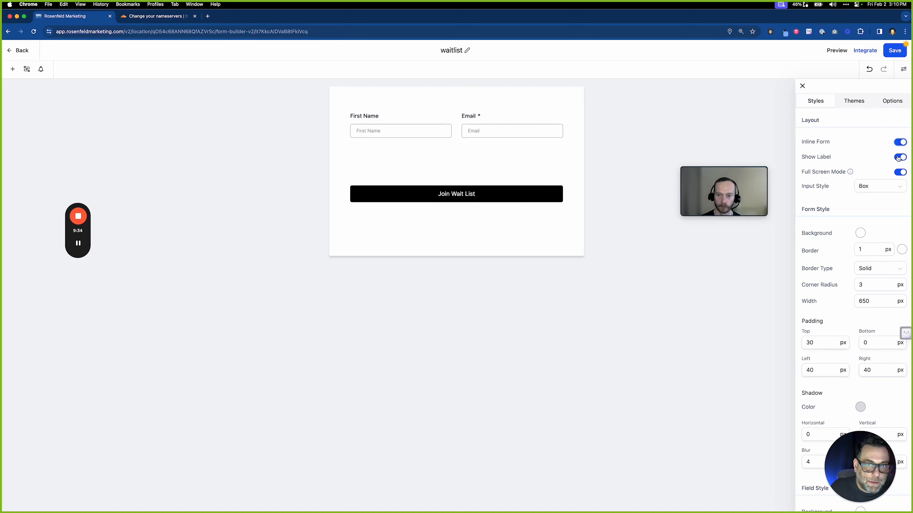
pyautogui.click(899, 173)
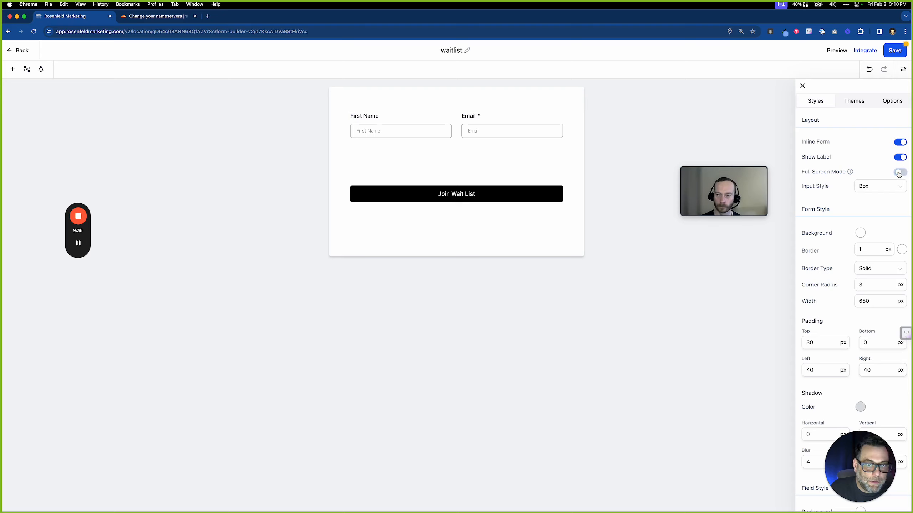
pyautogui.click(898, 174)
pyautogui.click(891, 190)
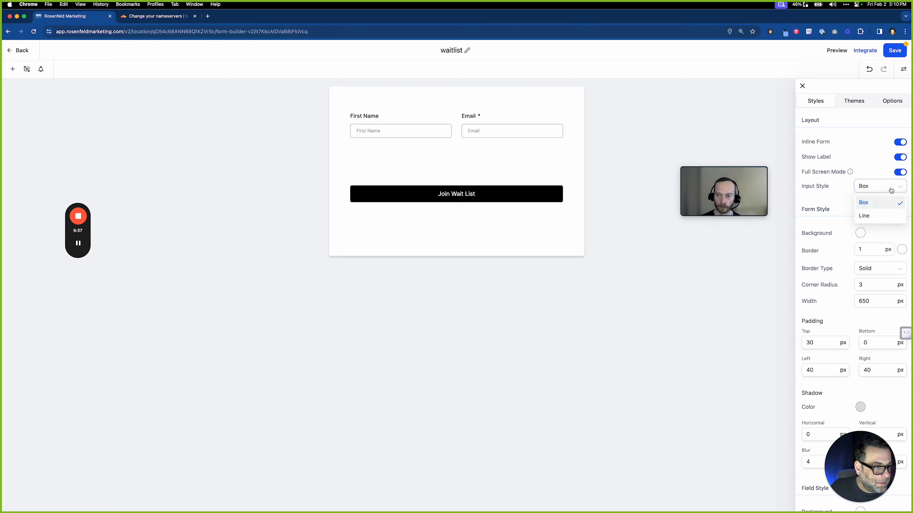
pyautogui.click(880, 217)
pyautogui.click(884, 191)
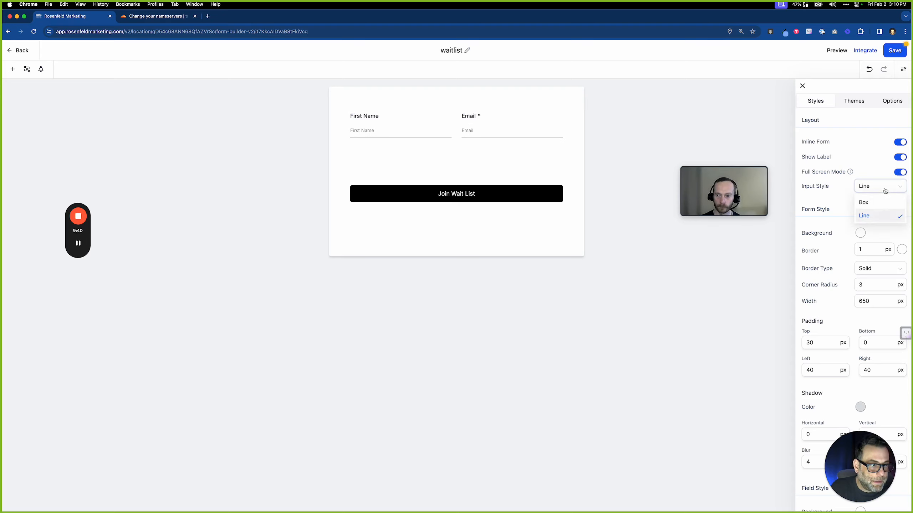
pyautogui.click(884, 202)
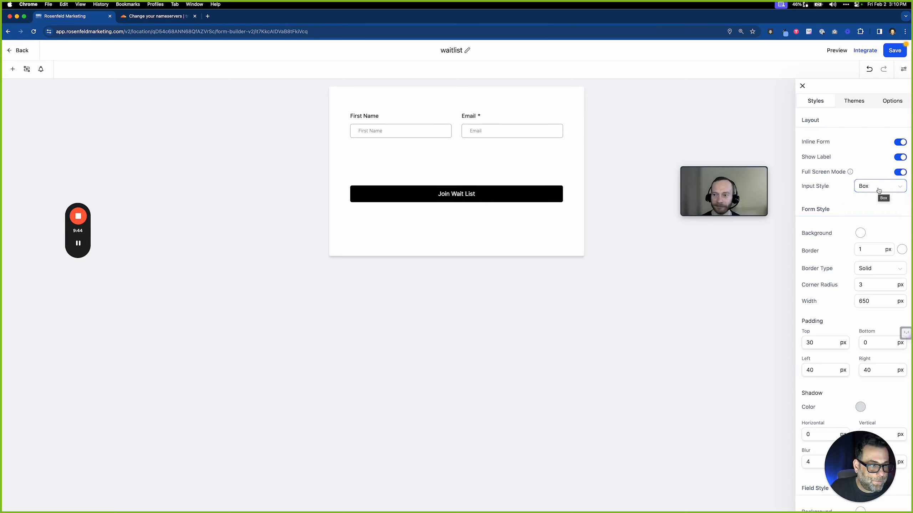
pyautogui.scroll(-15, 856, 282)
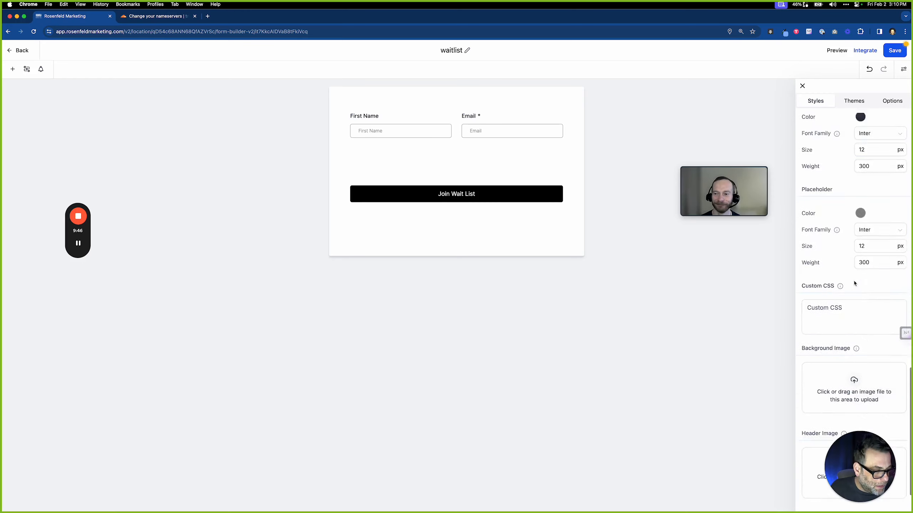
pyautogui.scroll(-3, 855, 284)
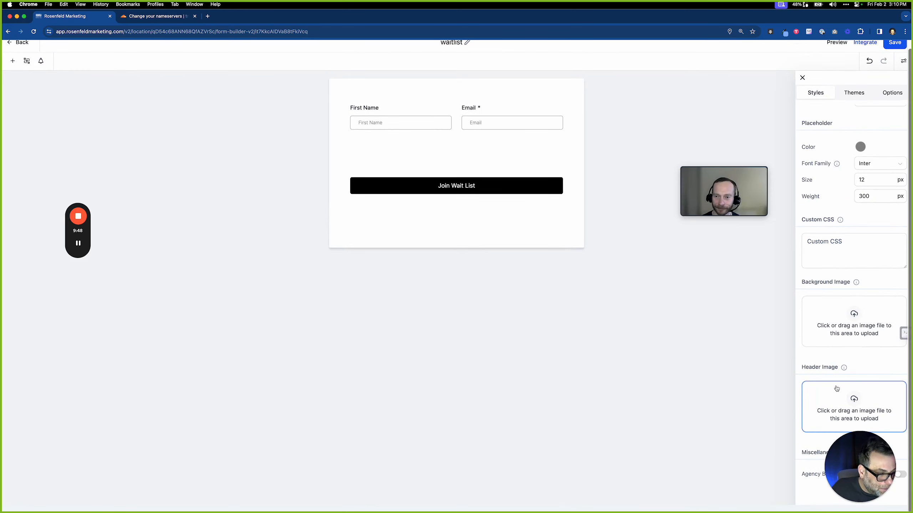
pyautogui.scroll(15, 836, 389)
# Enable Sticky Contact in the waitlist form's Options, save, and go back to the Forms list
pyautogui.click(889, 94)
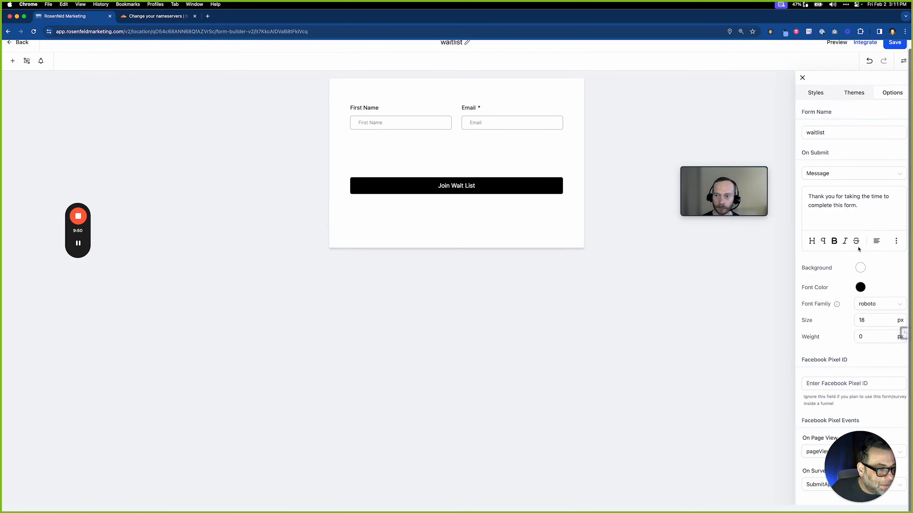
pyautogui.scroll(-4, 858, 252)
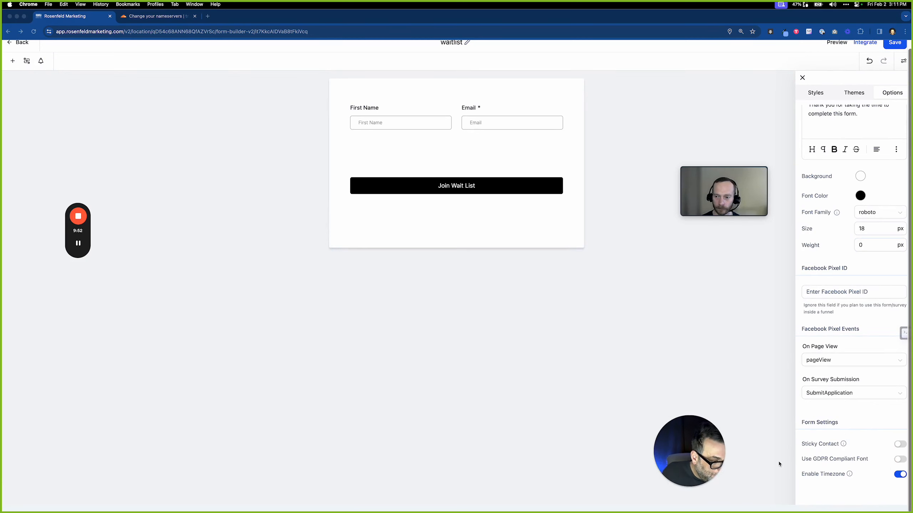
pyautogui.click(900, 444)
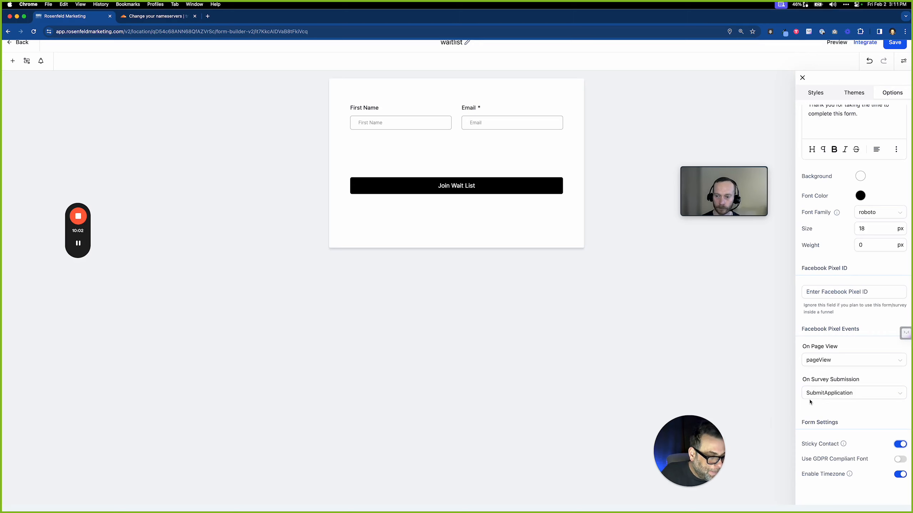
pyautogui.scroll(3, 834, 234)
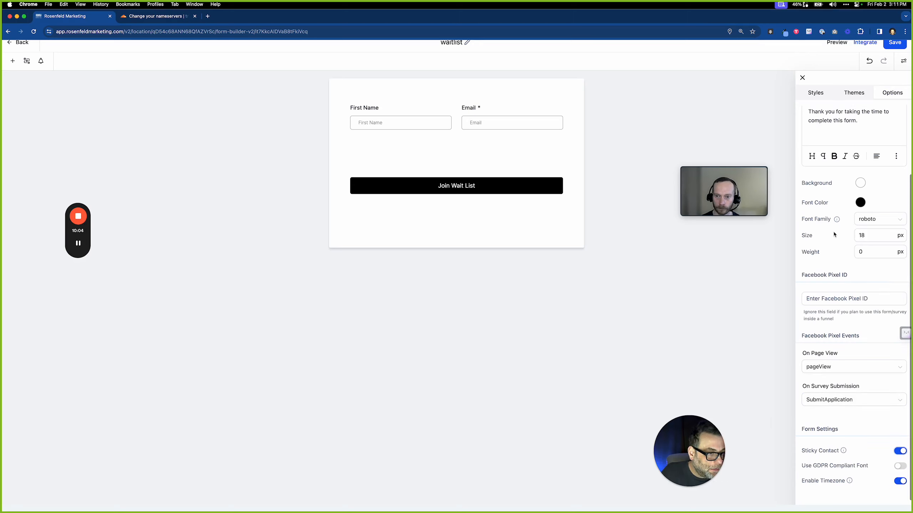
pyautogui.click(897, 52)
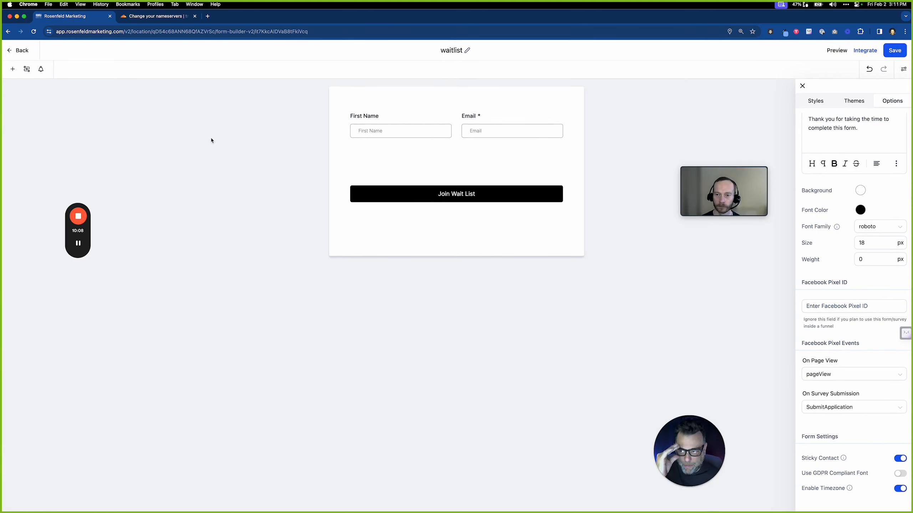
pyautogui.click(22, 52)
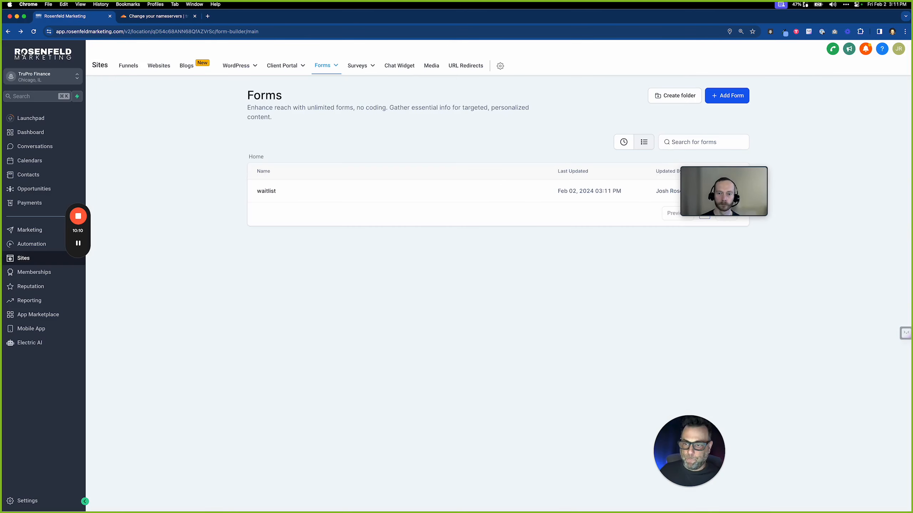
# From the Funnels list, create a blank funnel named 'Wait List'
pyautogui.click(135, 70)
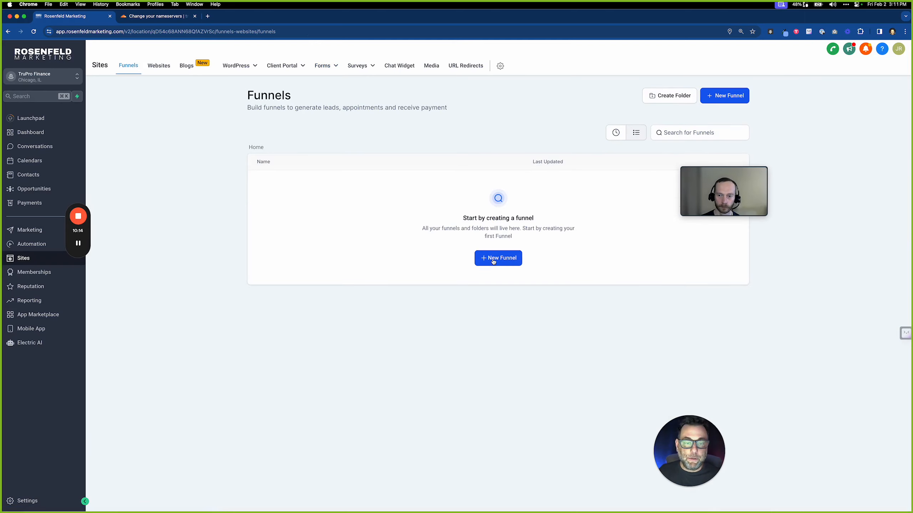
pyautogui.click(493, 262)
pyautogui.click(400, 288)
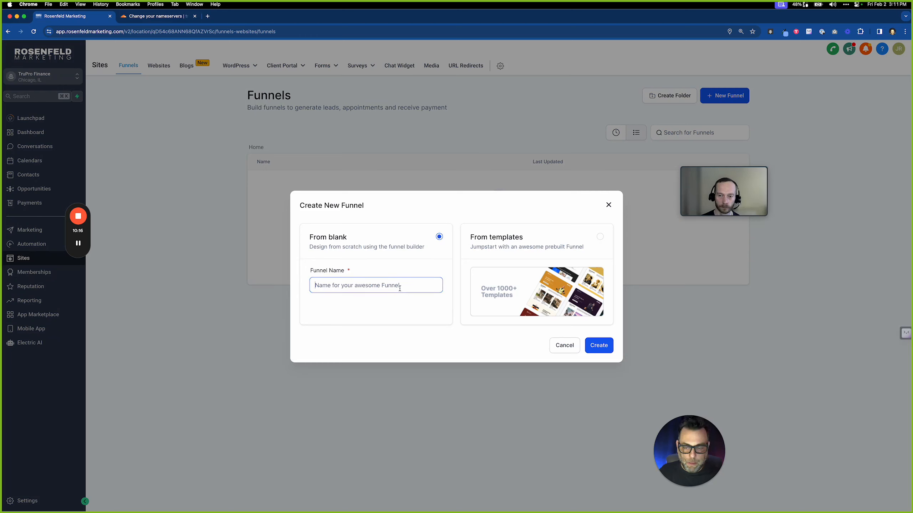
pyautogui.write('L')
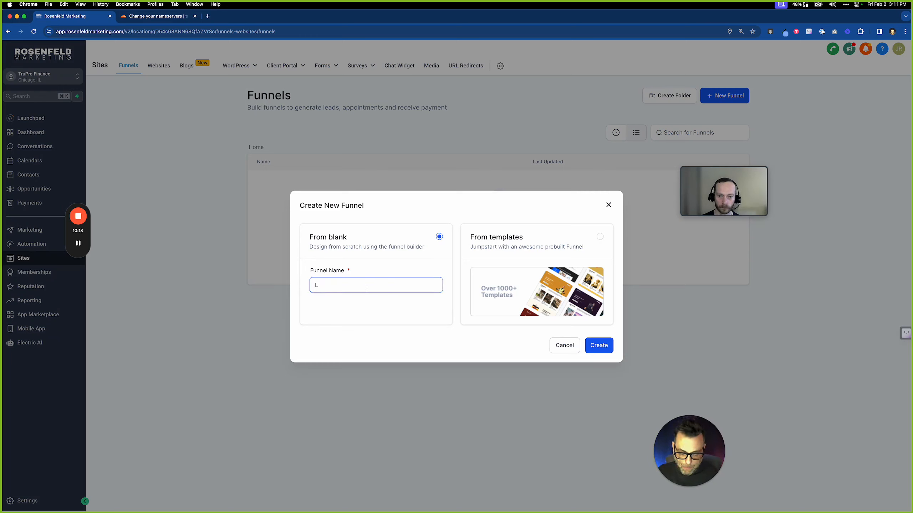
pyautogui.press('BackSpace')
pyautogui.write('Wait List')
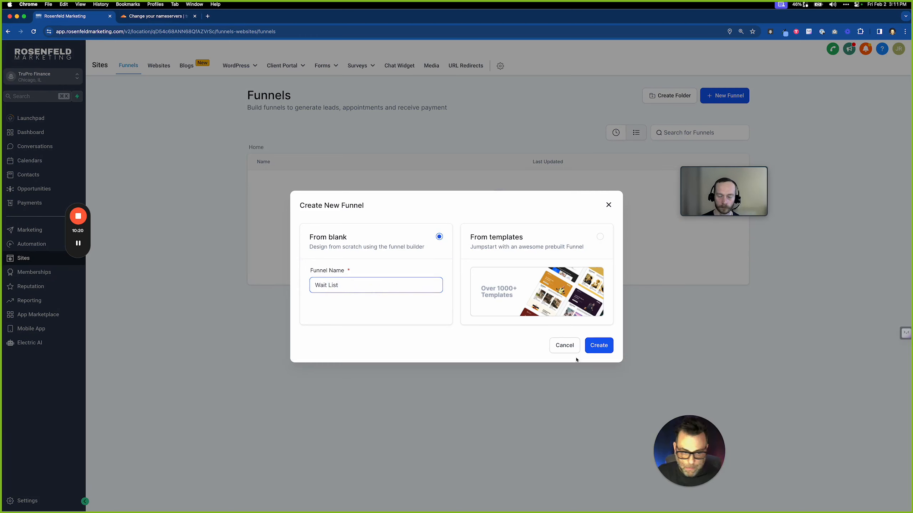
pyautogui.click(595, 346)
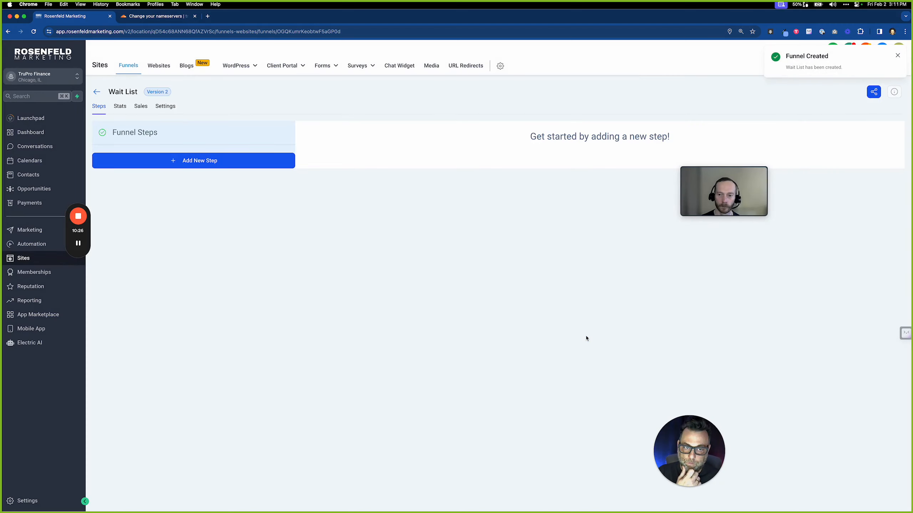
# Create a funnel step named 'Join Wait List' with the URL path /waitlist
pyautogui.click(224, 167)
pyautogui.click(417, 243)
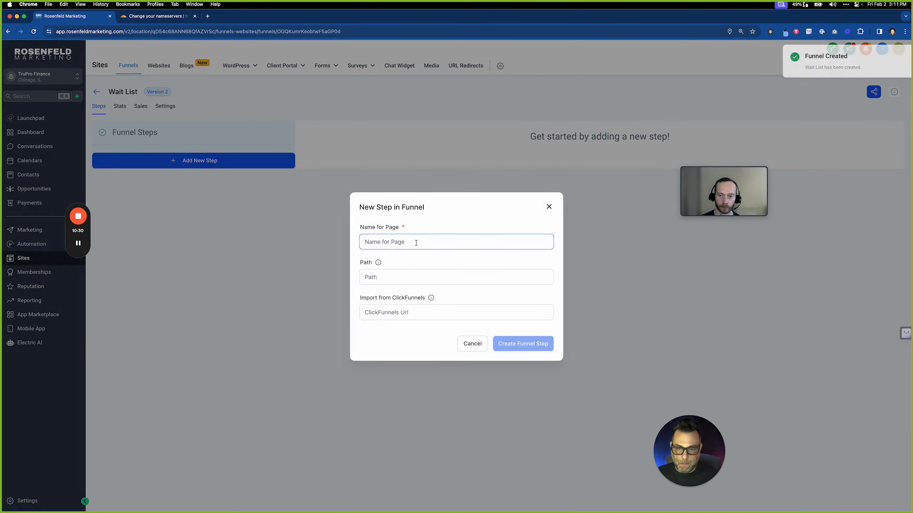
pyautogui.write('Join Wait List')
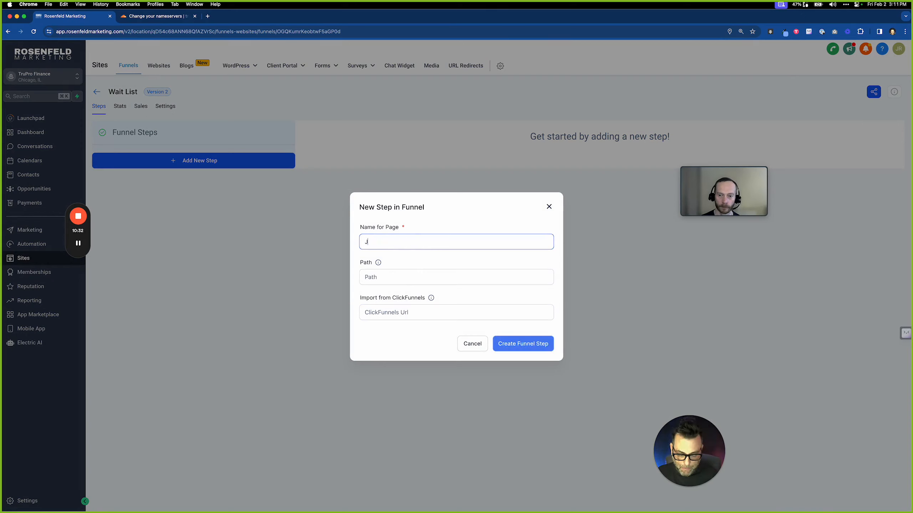
pyautogui.click(420, 272)
pyautogui.write('/join')
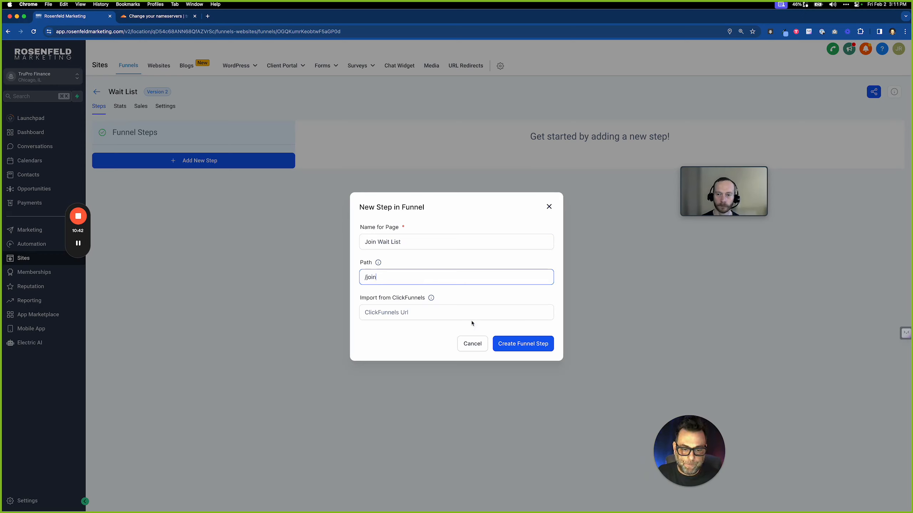
pyautogui.moveTo(366, 279); pyautogui.dragTo(399, 278)
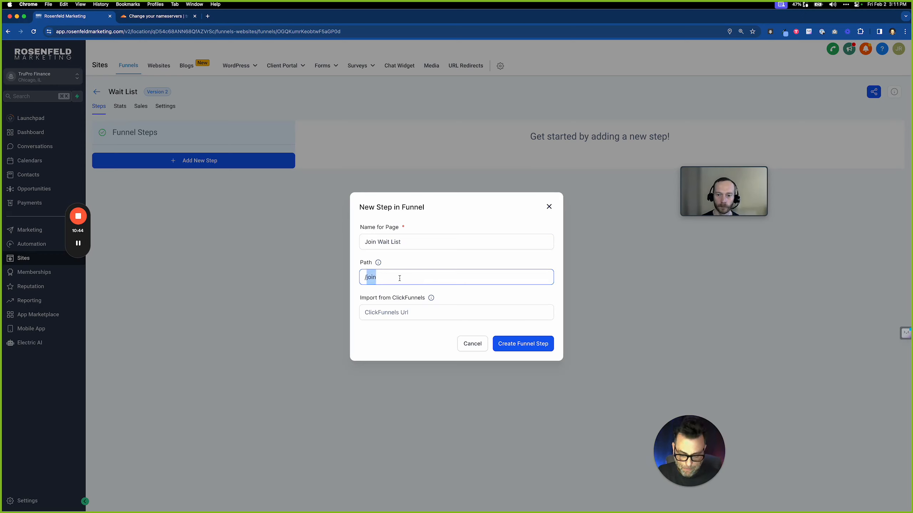
pyautogui.write('waitlist')
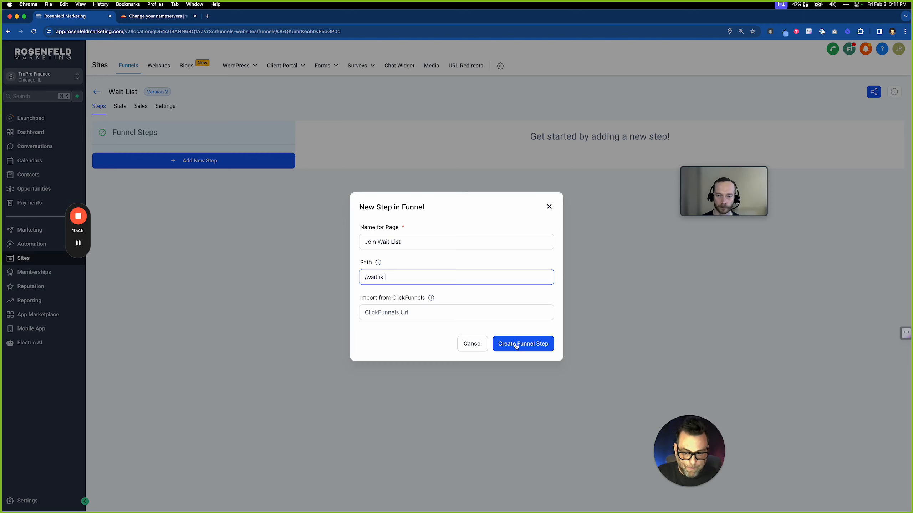
pyautogui.click(517, 345)
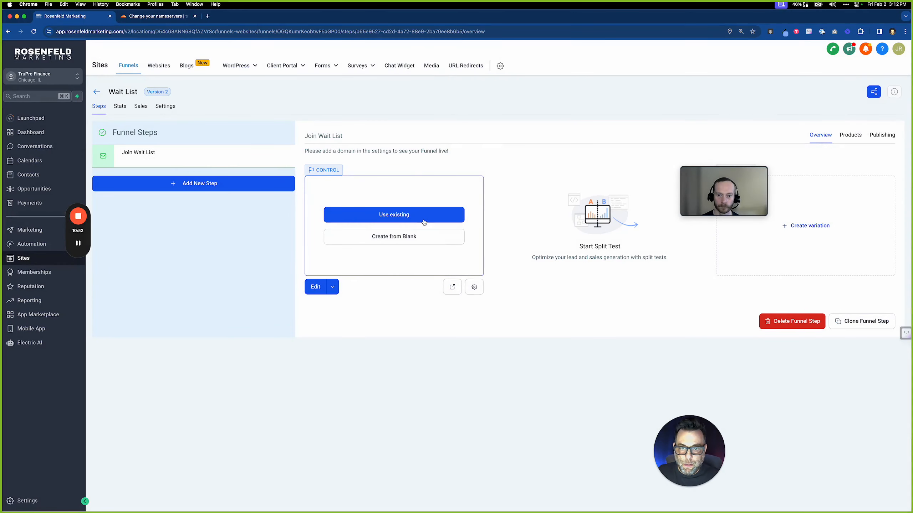
# Start a blank page with a Small section containing a 1 Column row
pyautogui.click(406, 240)
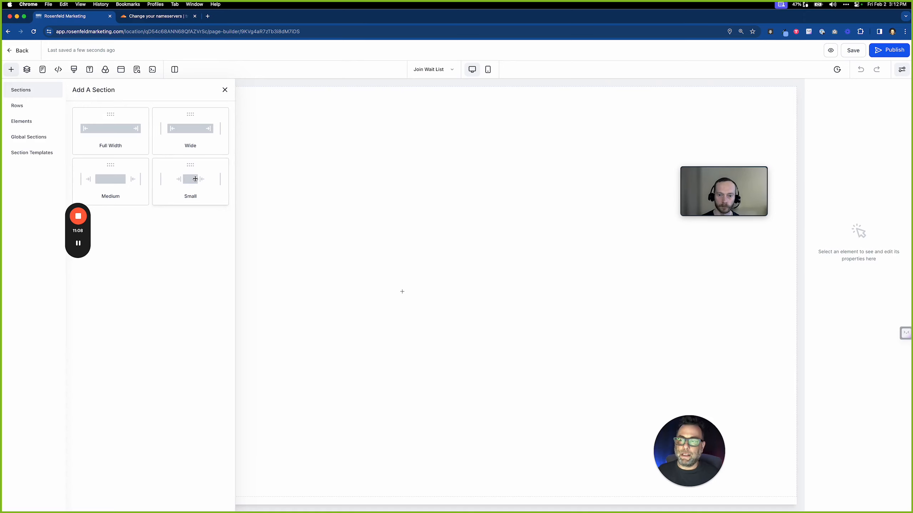
pyautogui.moveTo(192, 178); pyautogui.dragTo(389, 272)
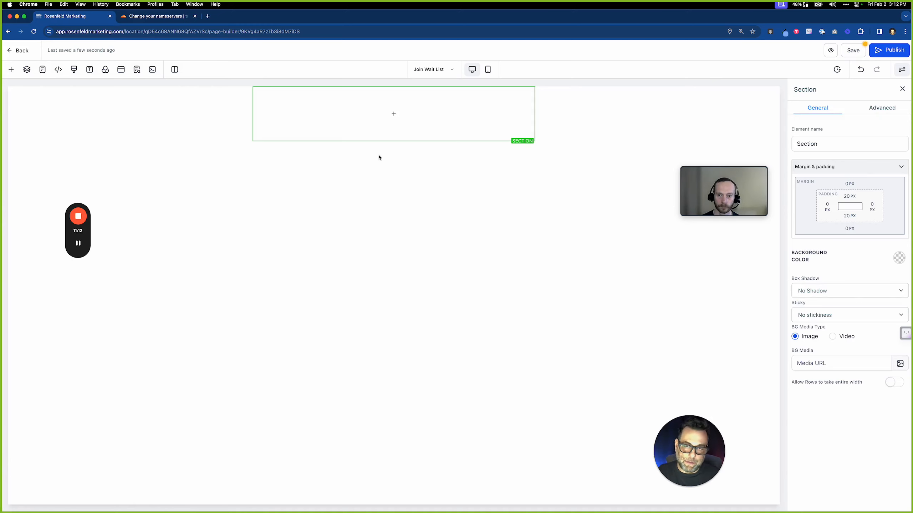
pyautogui.click(394, 115)
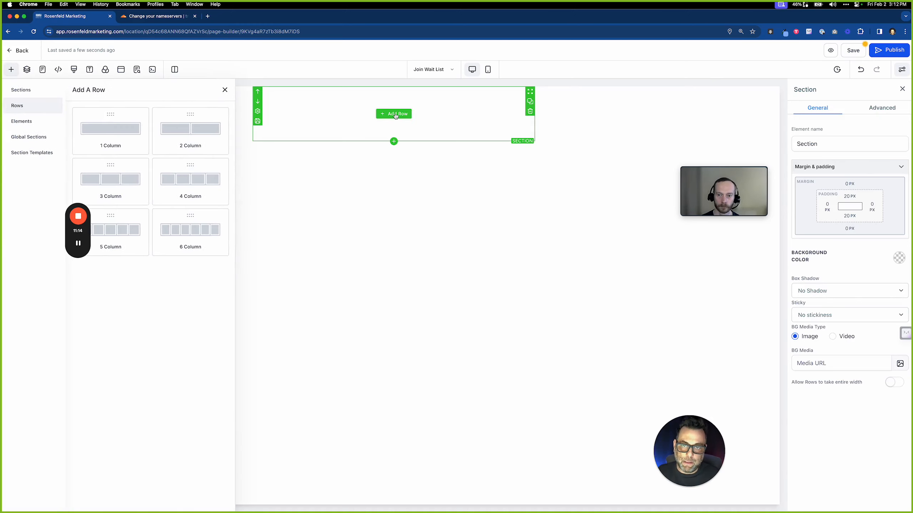
pyautogui.click(131, 135)
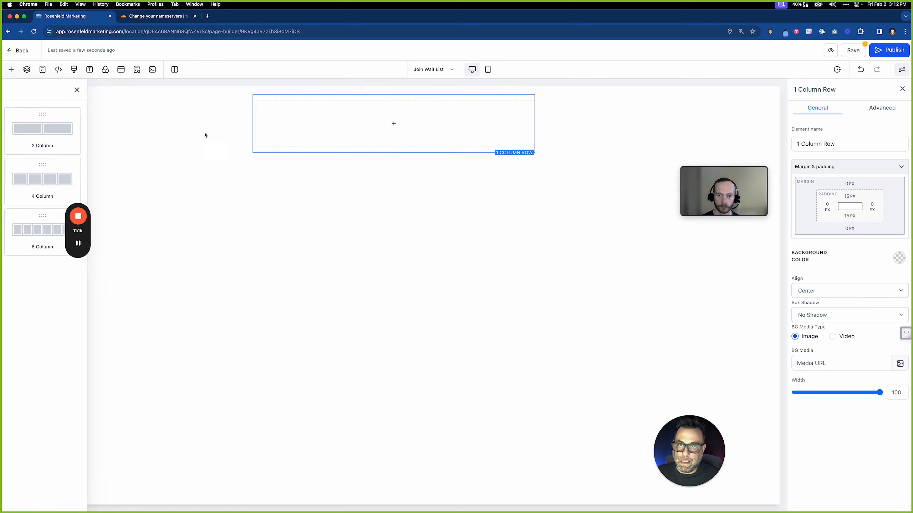
# Add Headline, Sub-Headline and Form elements to the column in that order
pyautogui.click(398, 124)
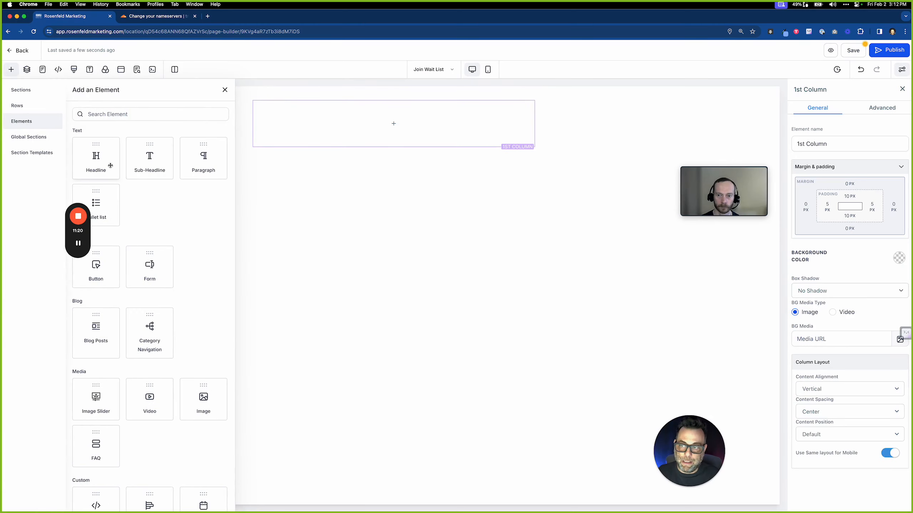
pyautogui.click(110, 165)
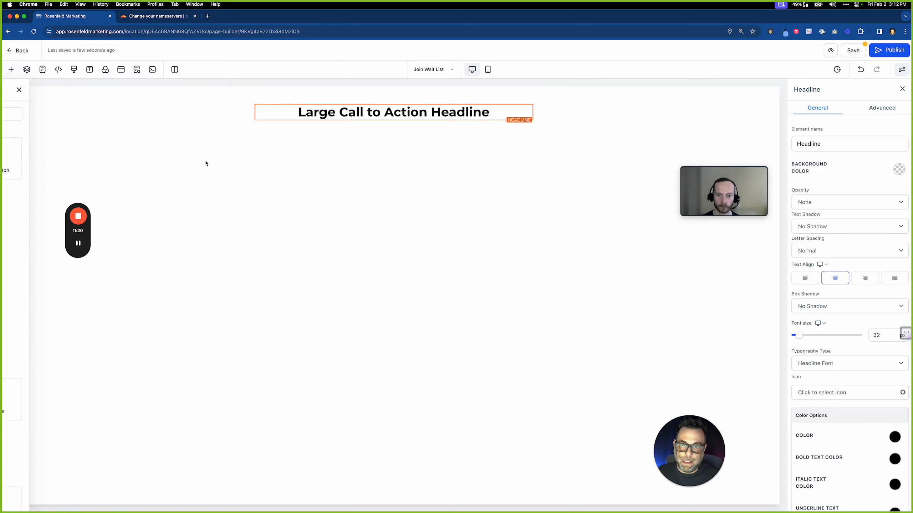
pyautogui.click(394, 120)
pyautogui.click(152, 160)
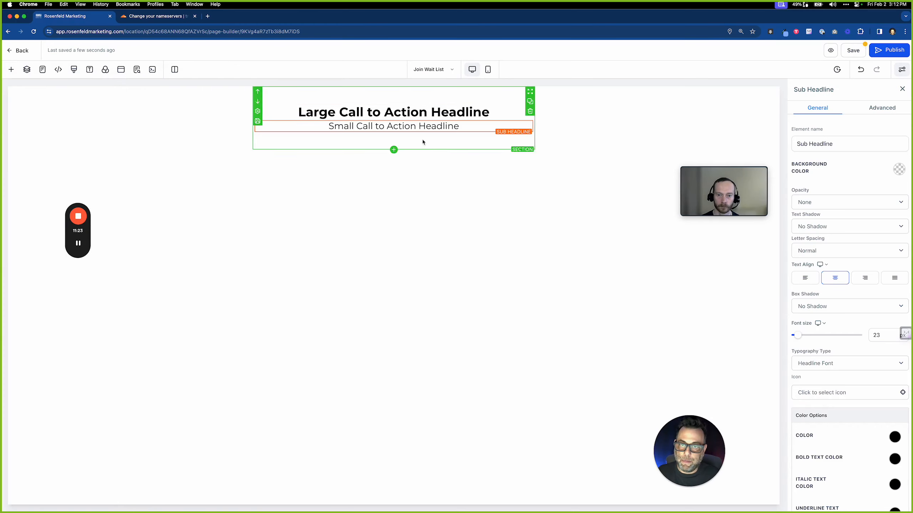
pyautogui.click(394, 132)
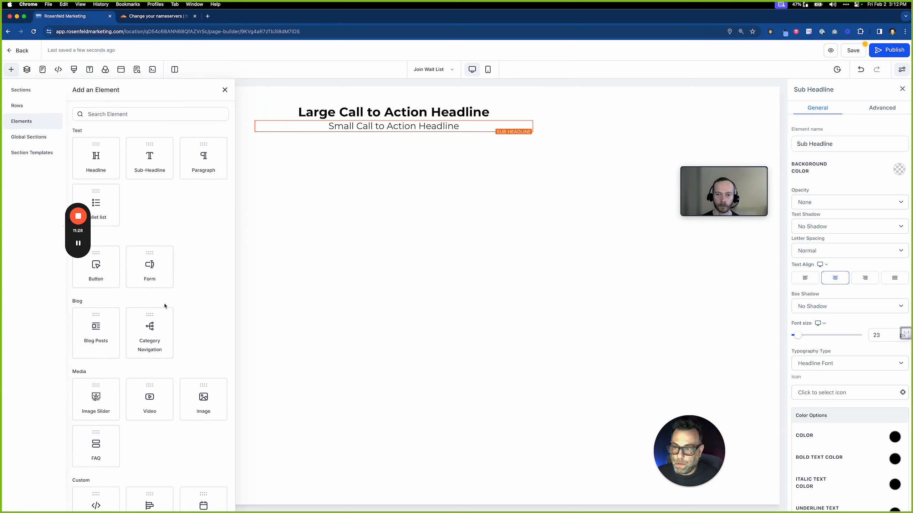
pyautogui.click(154, 269)
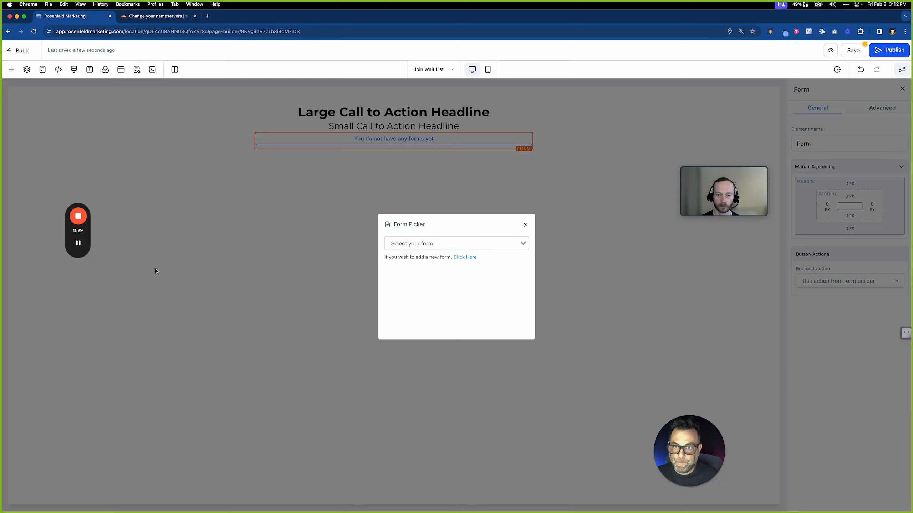
# Embed the waitlist form, keep its own submit action, and open the SEO Meta Data settings
pyautogui.click(443, 243)
pyautogui.click(442, 259)
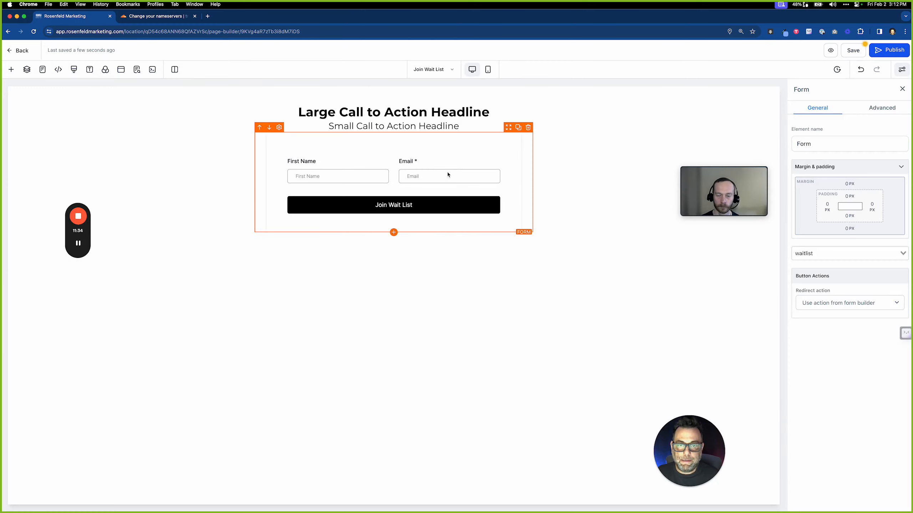
pyautogui.click(860, 306)
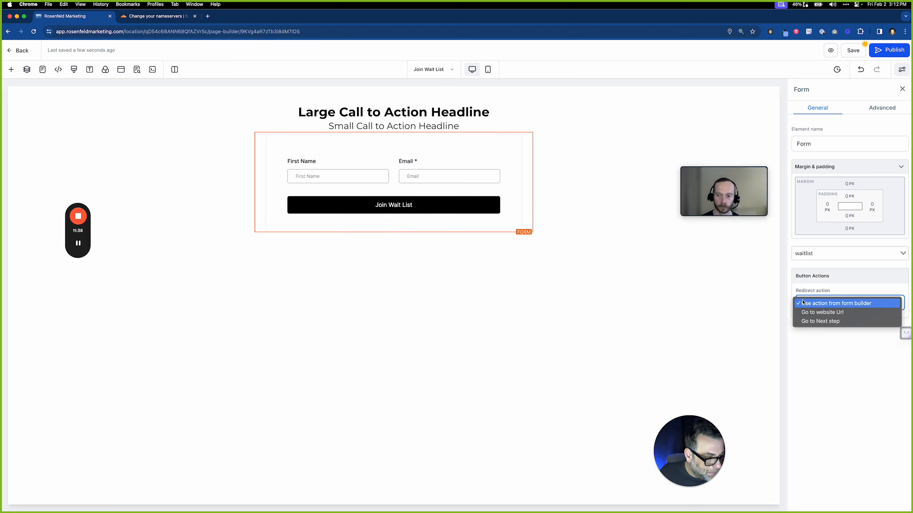
pyautogui.click(733, 296)
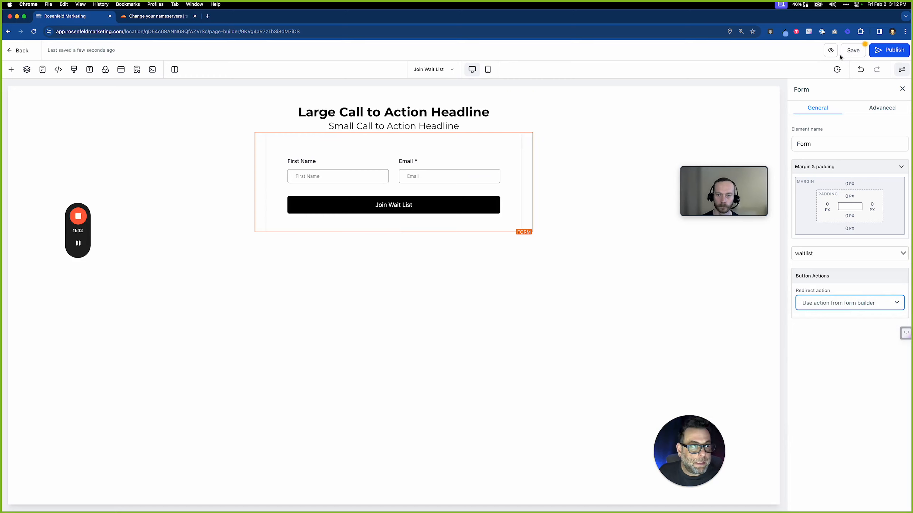
pyautogui.click(851, 54)
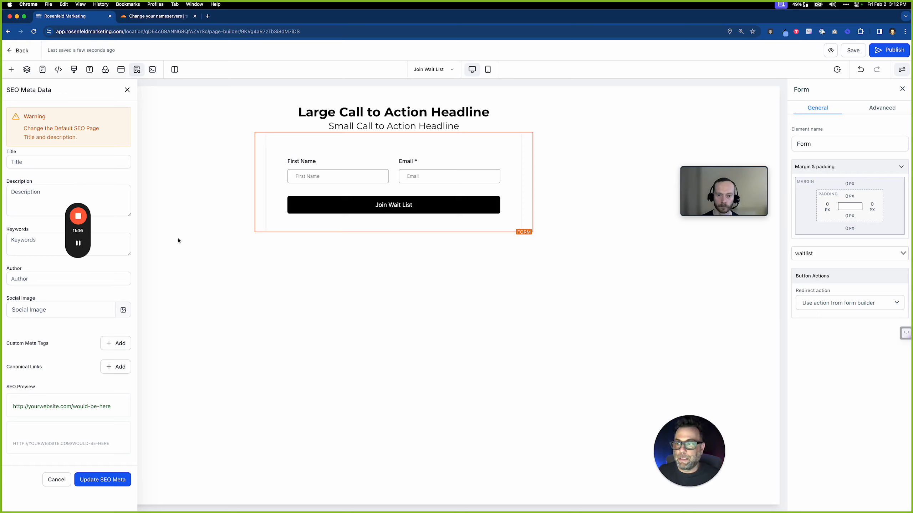
# Set the page's SEO title to 'TruPro Finance'
pyautogui.click(100, 164)
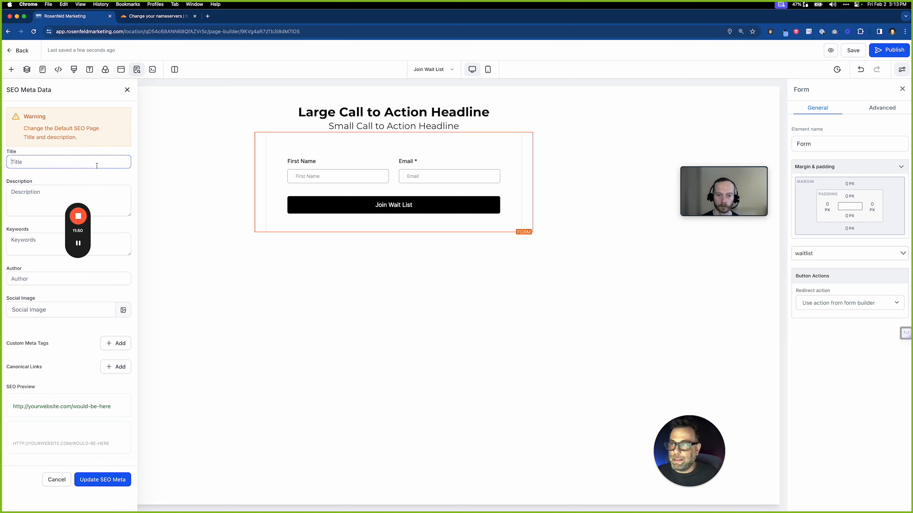
pyautogui.write('Tr')
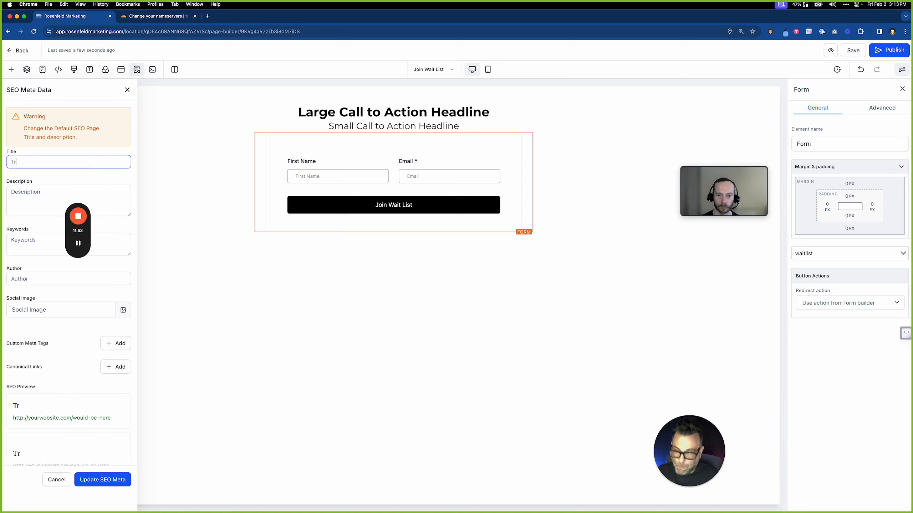
pyautogui.write('uPro Roofs')
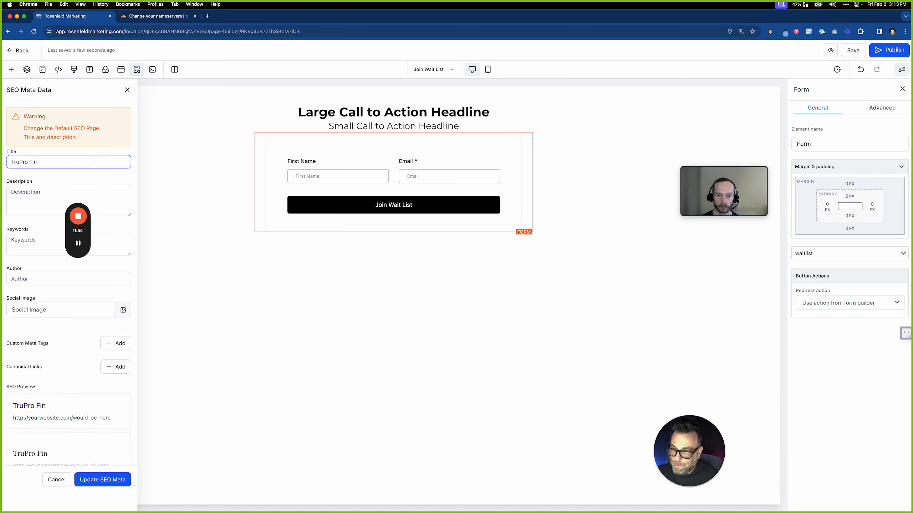
pyautogui.press('BackSpace')
pyautogui.press('BackSpace')
pyautogui.press('BackSpace')
pyautogui.press('BackSpace')
pyautogui.press('BackSpace')
pyautogui.press('BackSpace')
pyautogui.press('BackSpace')
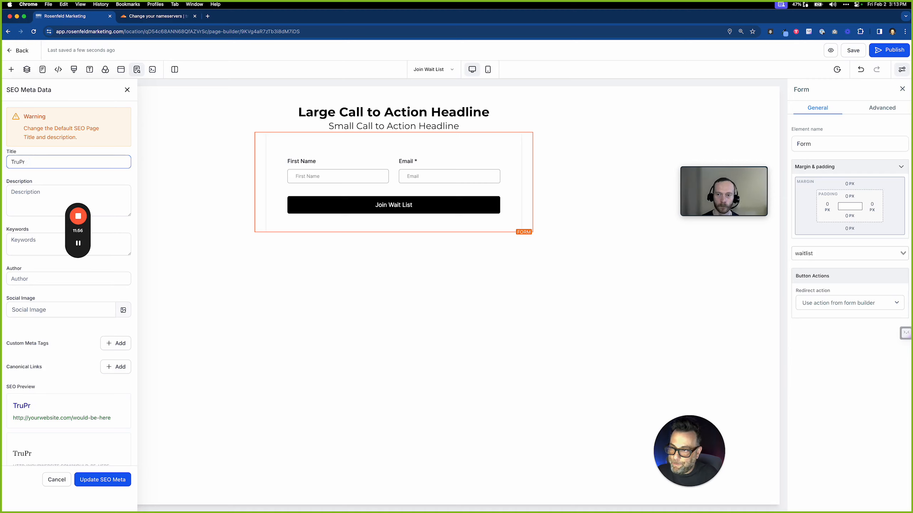
pyautogui.write('o')
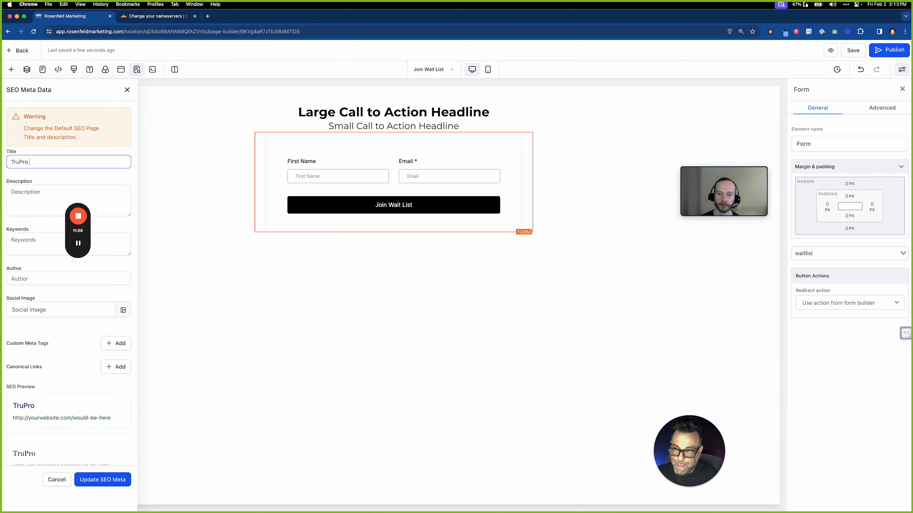
pyautogui.write(' Finance')
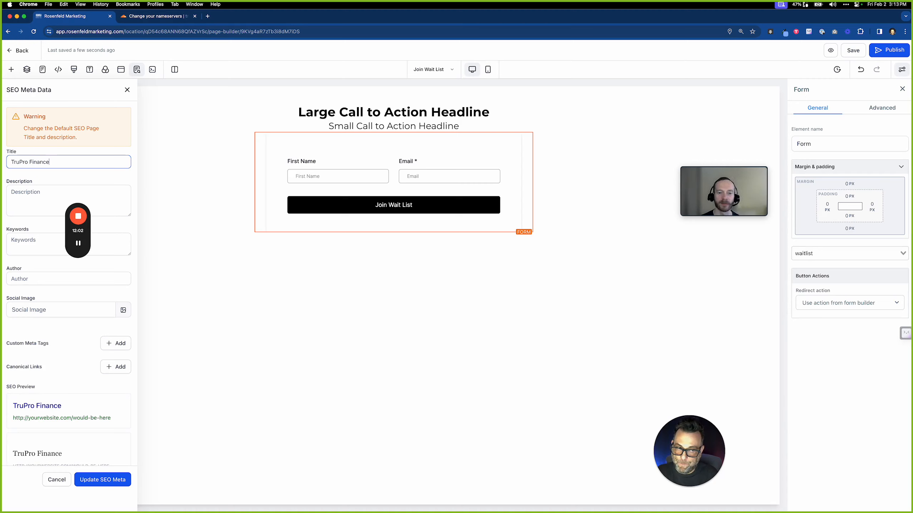
# Describe an online marketplace for the home services industry and add the keyword 'loans'
pyautogui.click(45, 189)
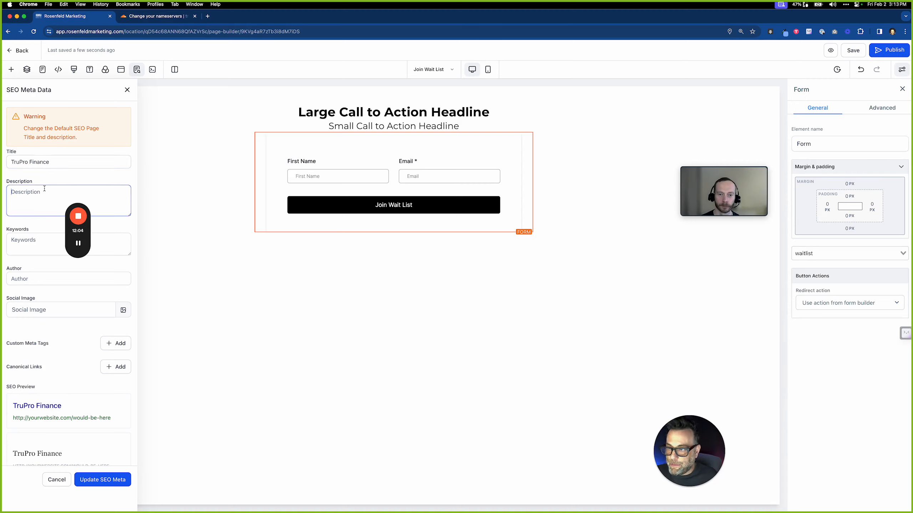
pyautogui.write('We offer ')
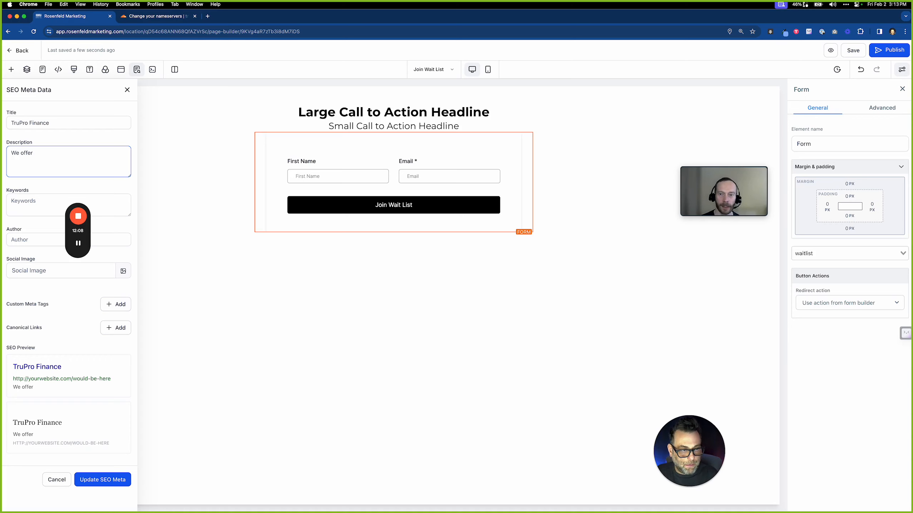
pyautogui.write('onli')
pyautogui.press('BackSpace')
pyautogui.press('BackSpace')
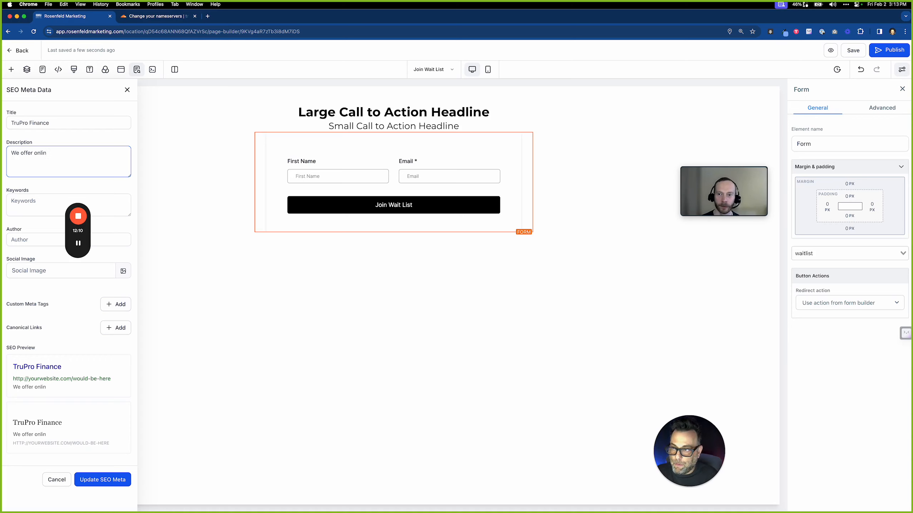
pyautogui.press('BackSpace')
pyautogui.write('an online ')
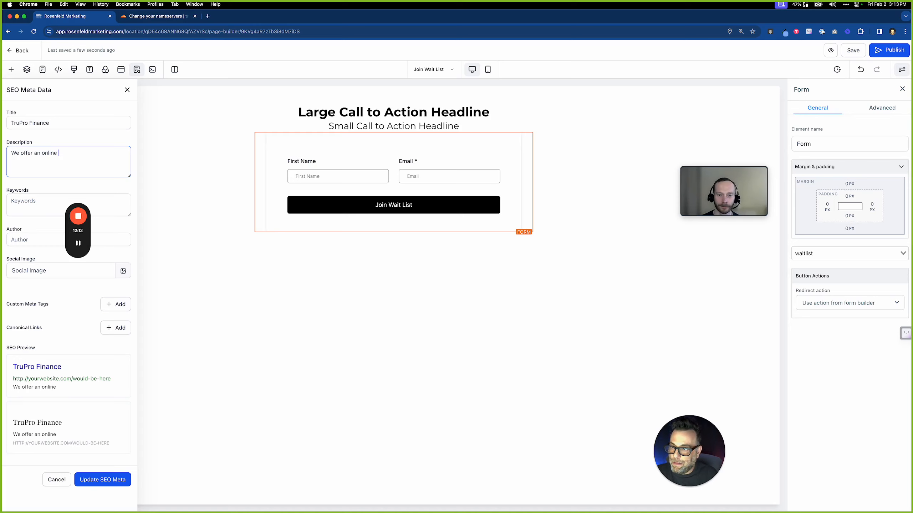
pyautogui.write('load mark')
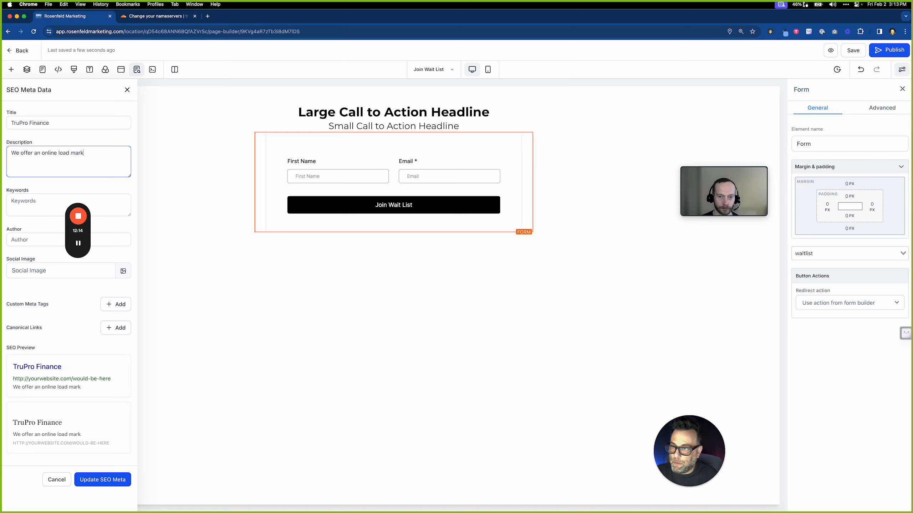
pyautogui.write('etp')
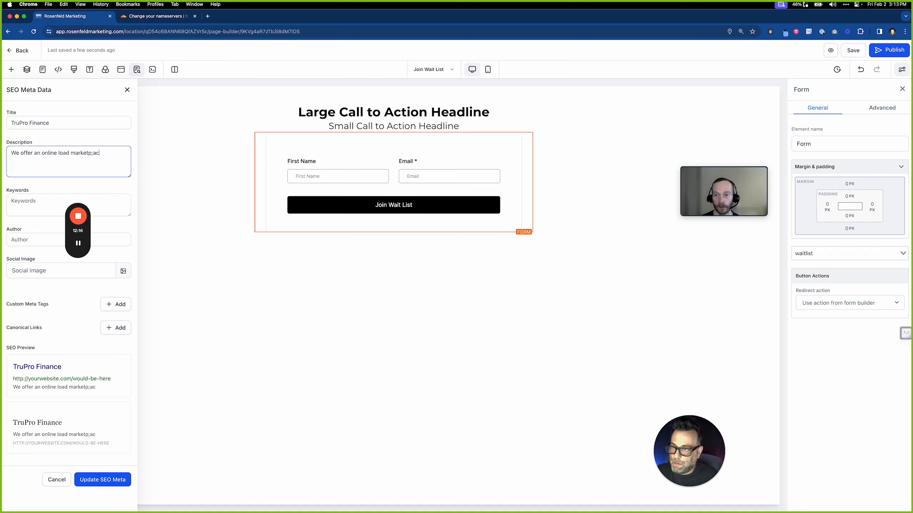
pyautogui.write('lace for the ')
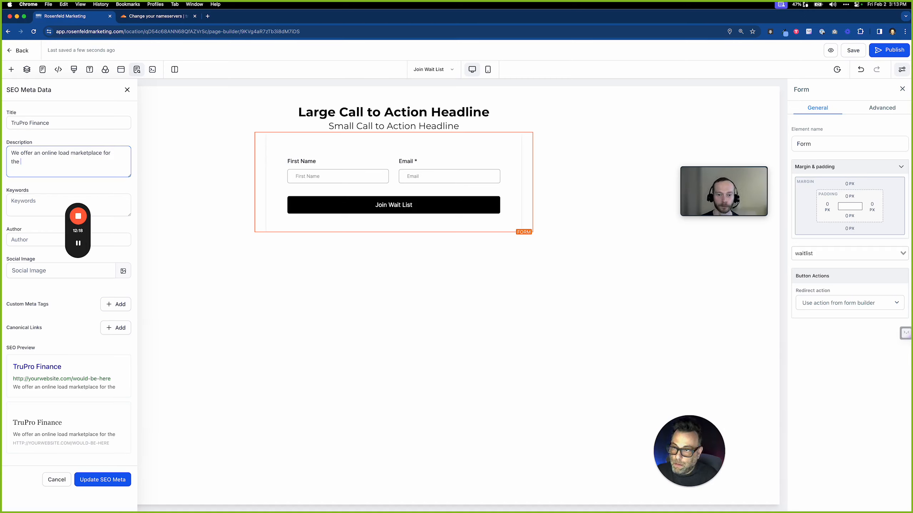
pyautogui.write('home services industry.')
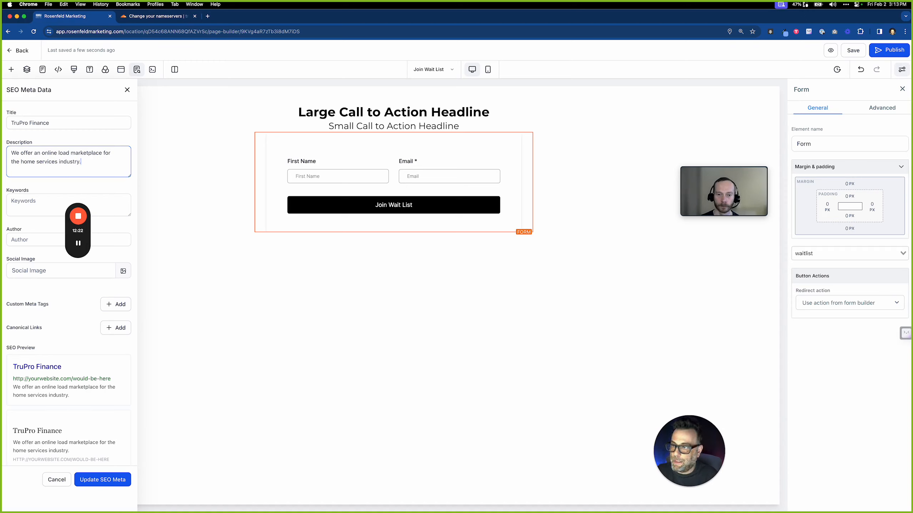
pyautogui.click(32, 202)
pyautogui.write('loans')
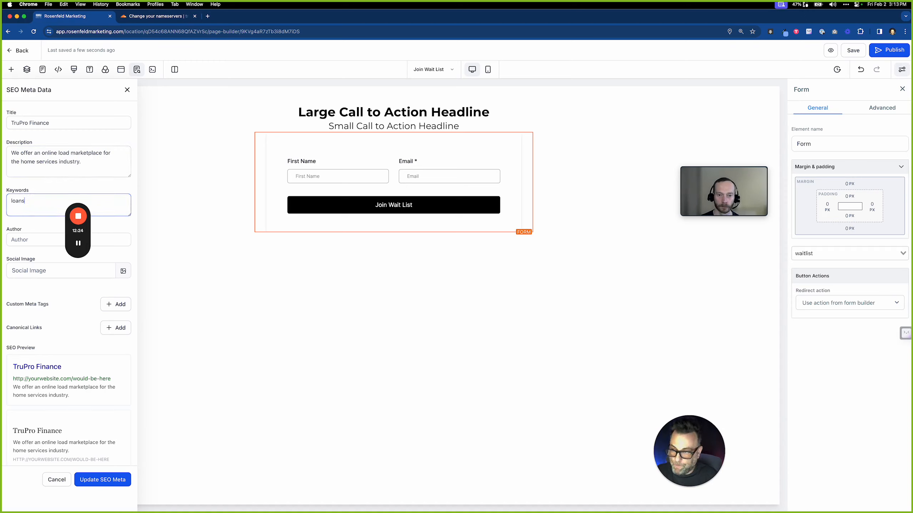
# Apply the SEO meta data, save the Join Wait List page, and go back to the funnel
pyautogui.click(26, 239)
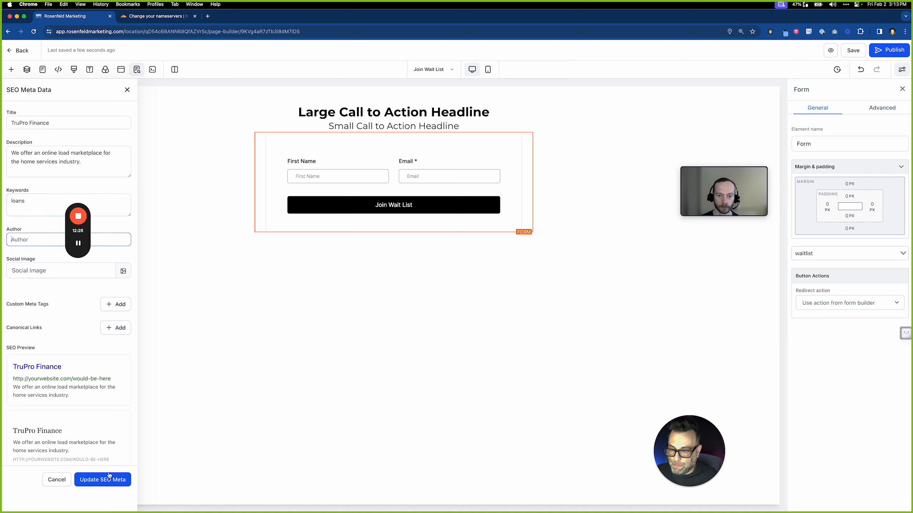
pyautogui.click(99, 480)
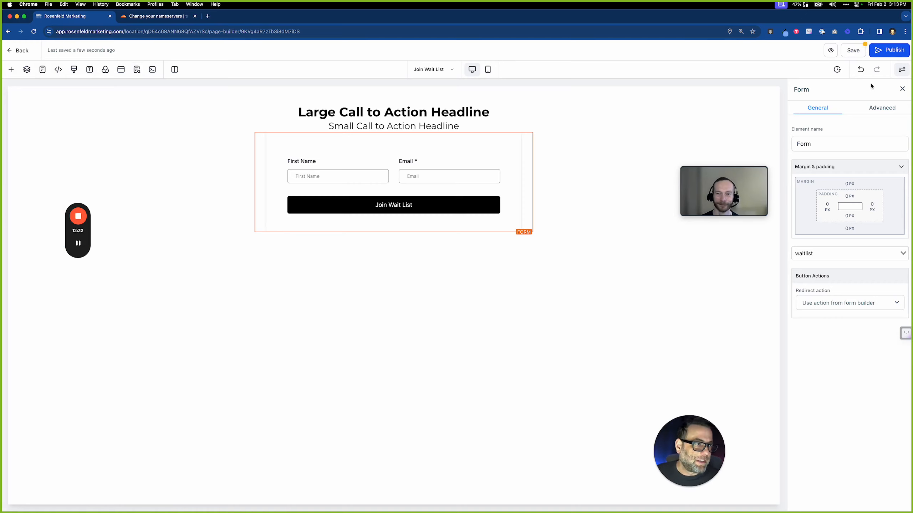
pyautogui.click(854, 50)
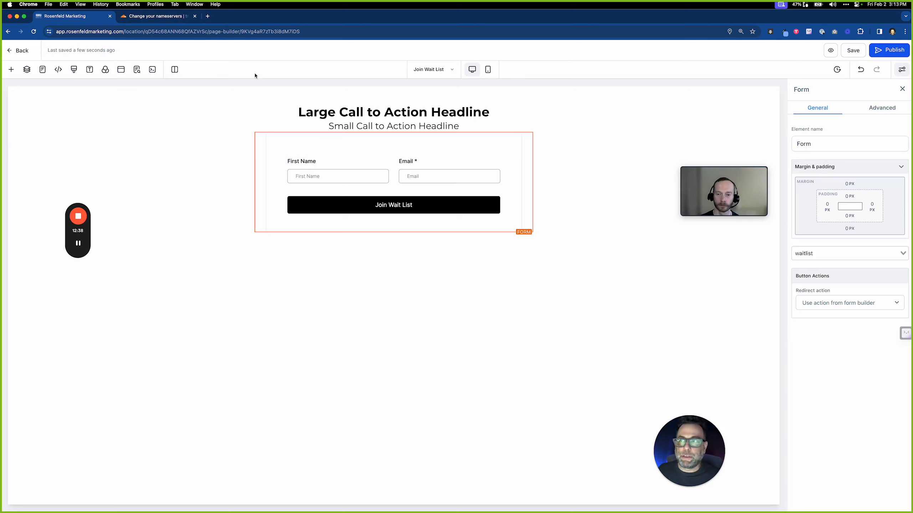
pyautogui.click(13, 51)
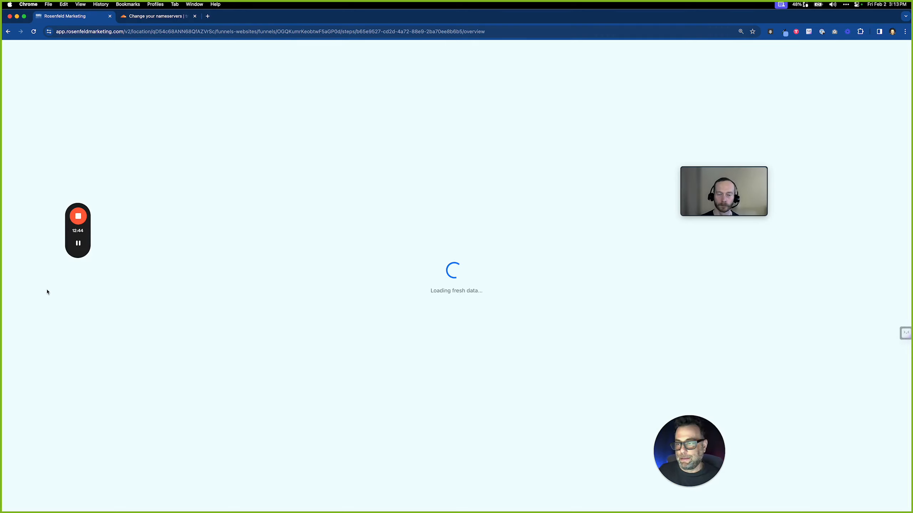
# Reload Cloudflare to confirm truprofinance.com is active, then return to the Wait List funnel
pyautogui.click(170, 18)
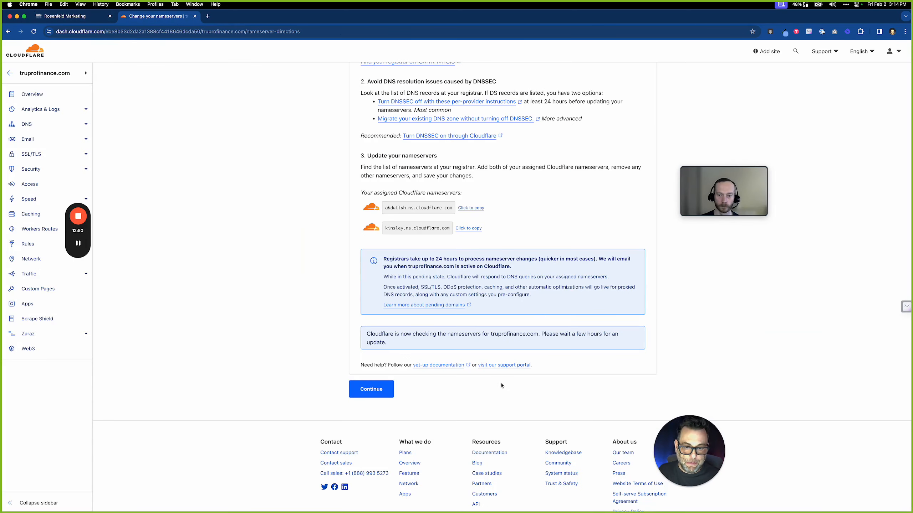
pyautogui.click(33, 31)
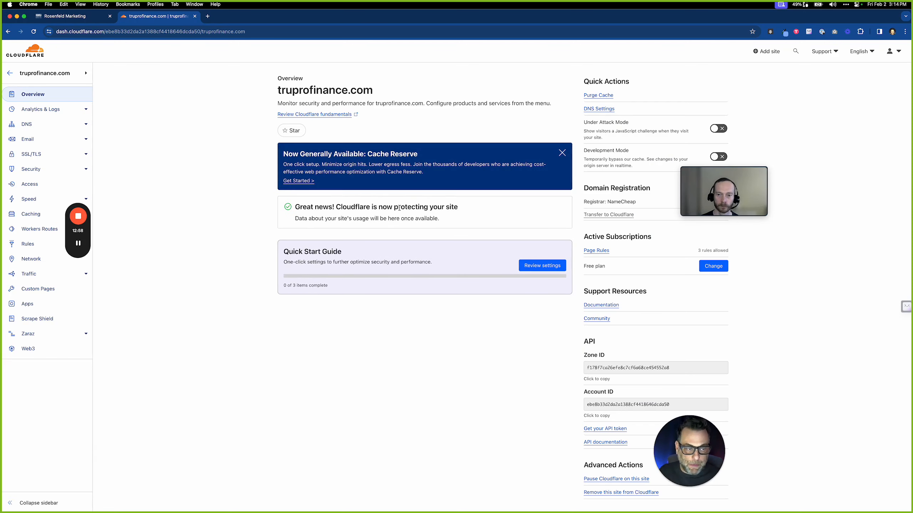
pyautogui.click(47, 19)
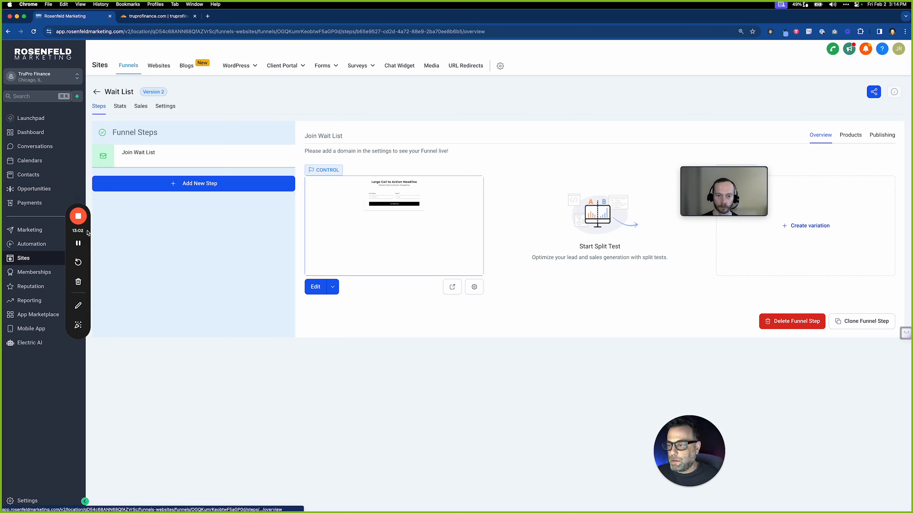
# Go to the sub-account's Domains settings
pyautogui.moveTo(88, 232); pyautogui.dragTo(94, 182)
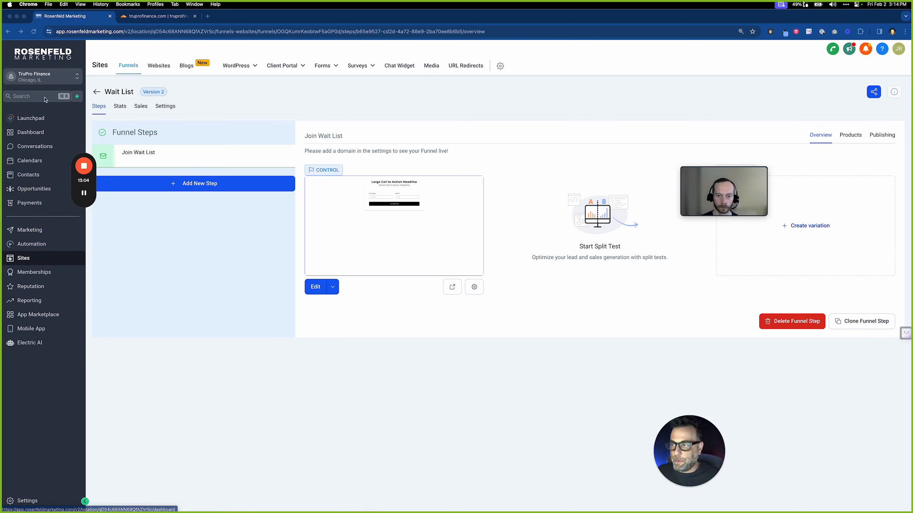
pyautogui.click(25, 504)
pyautogui.click(25, 503)
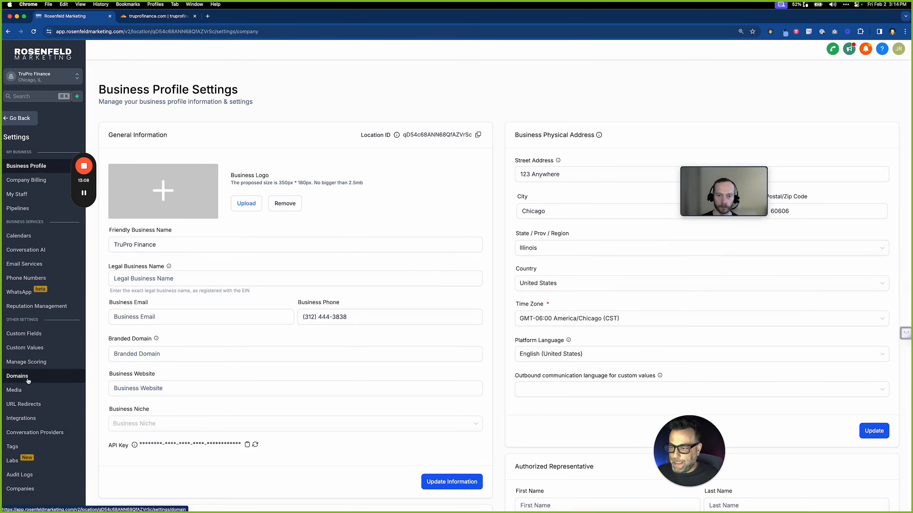
pyautogui.click(28, 377)
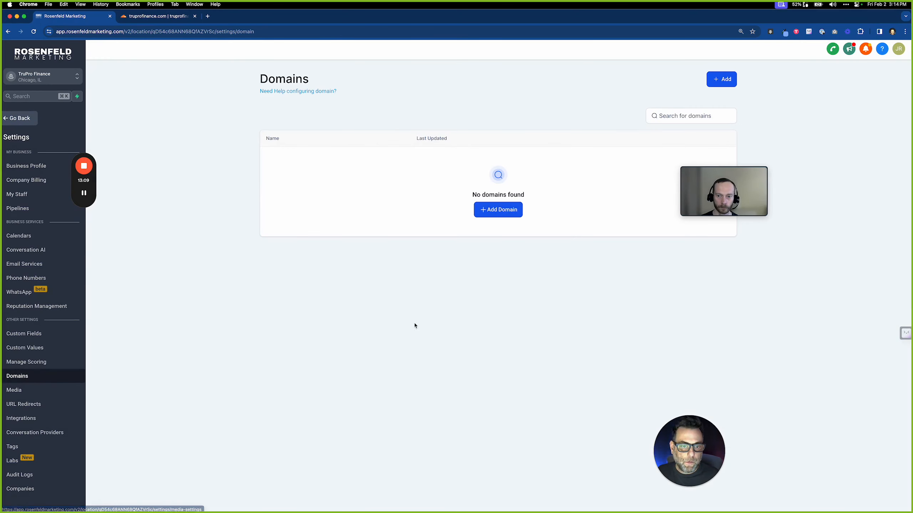
# Connect truprofinance.com with its www version so Cloudflare is detected as the provider
pyautogui.click(500, 210)
pyautogui.click(391, 284)
pyautogui.write('t')
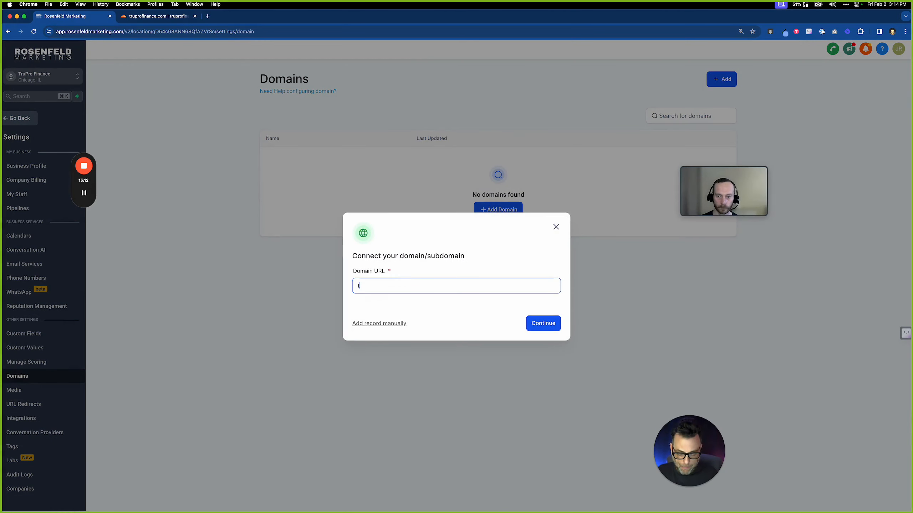
pyautogui.write('ruprofina')
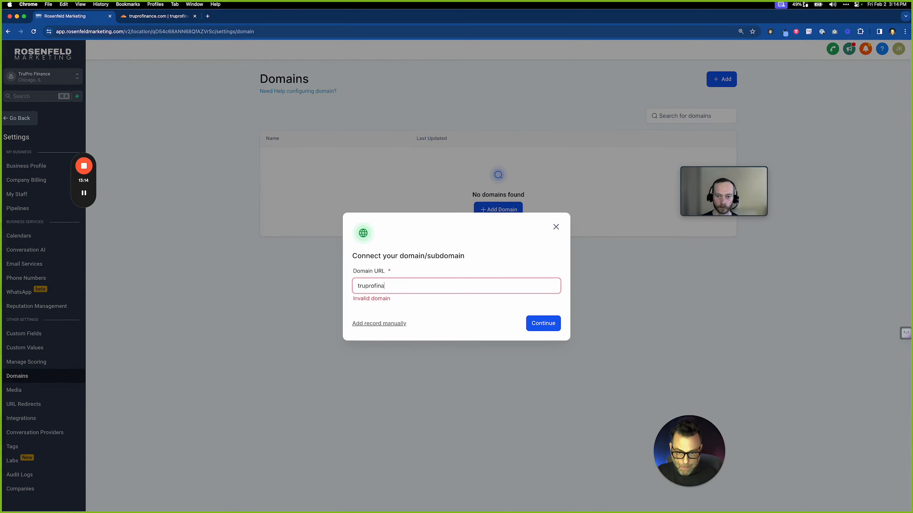
pyautogui.write('nce.com')
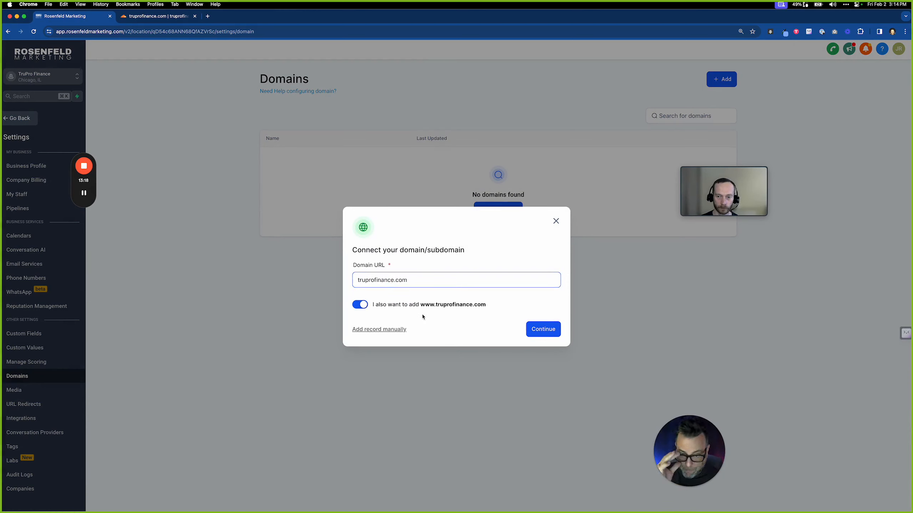
pyautogui.click(555, 335)
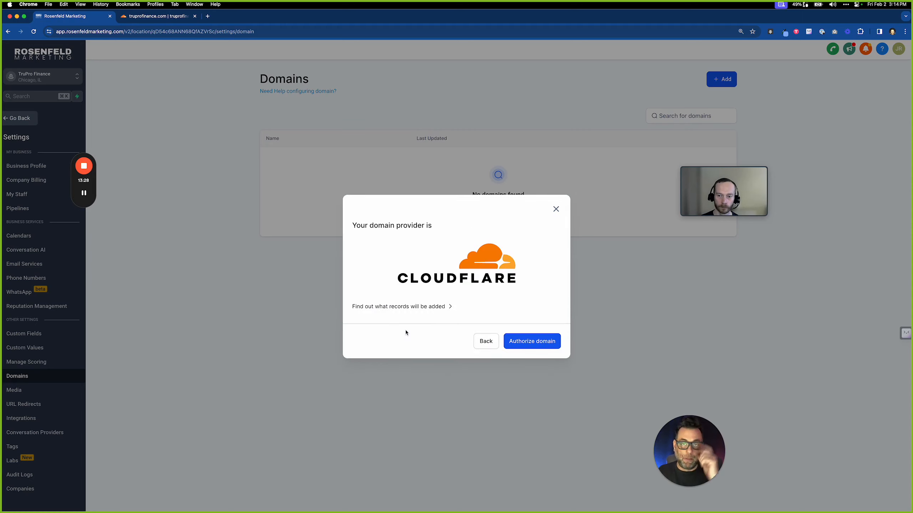
# Authorize LeadConnector's DNS records for truprofinance.com in Cloudflare, deleting the conflicting parking-page records
pyautogui.click(527, 341)
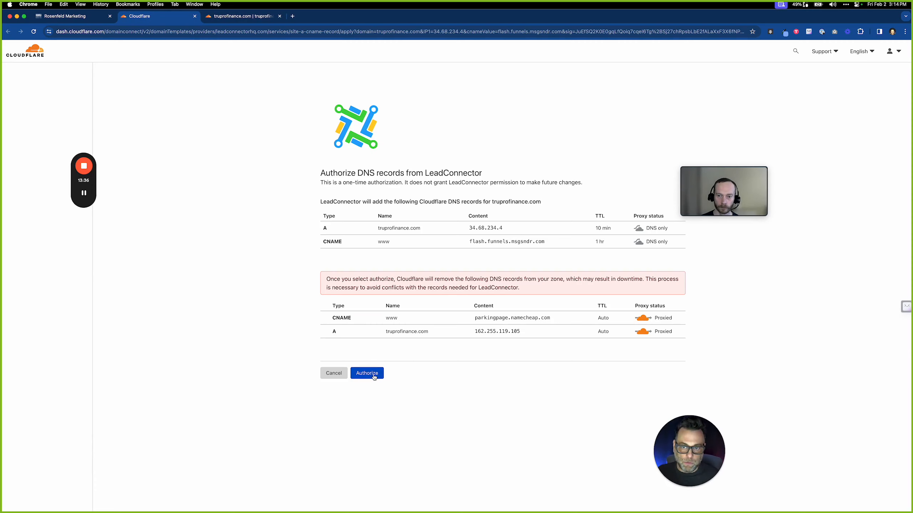
pyautogui.click(374, 377)
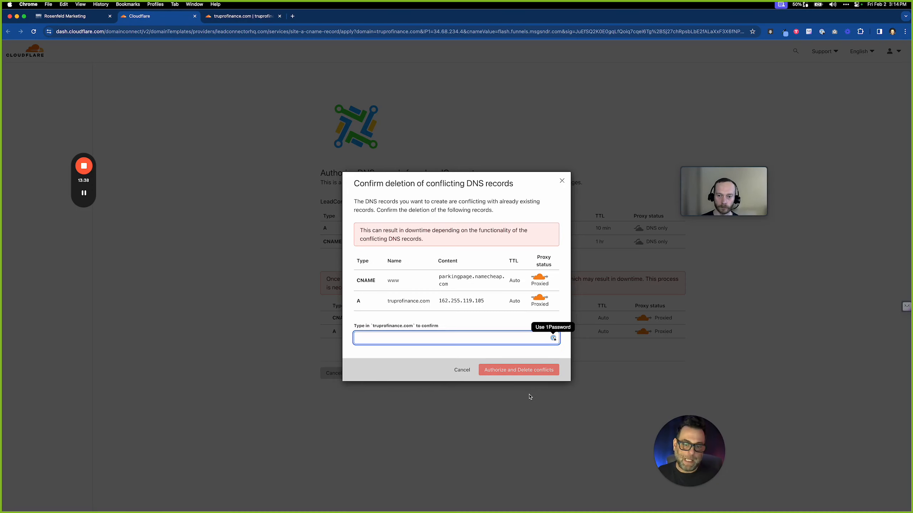
pyautogui.write('trup')
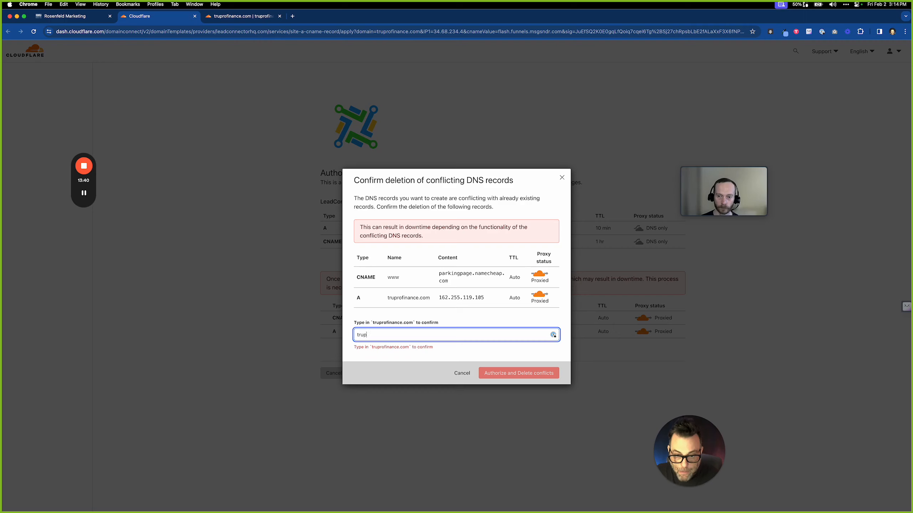
pyautogui.write('rofin')
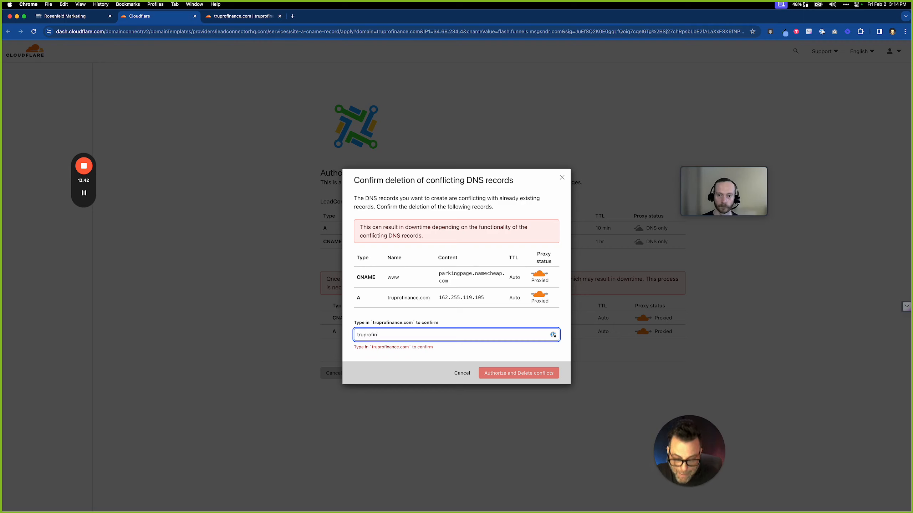
pyautogui.write('anc')
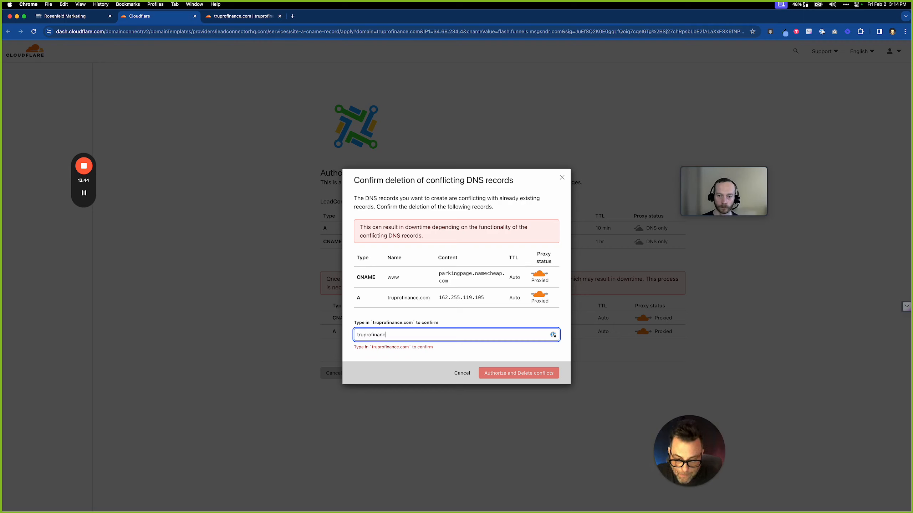
pyautogui.write('e.com')
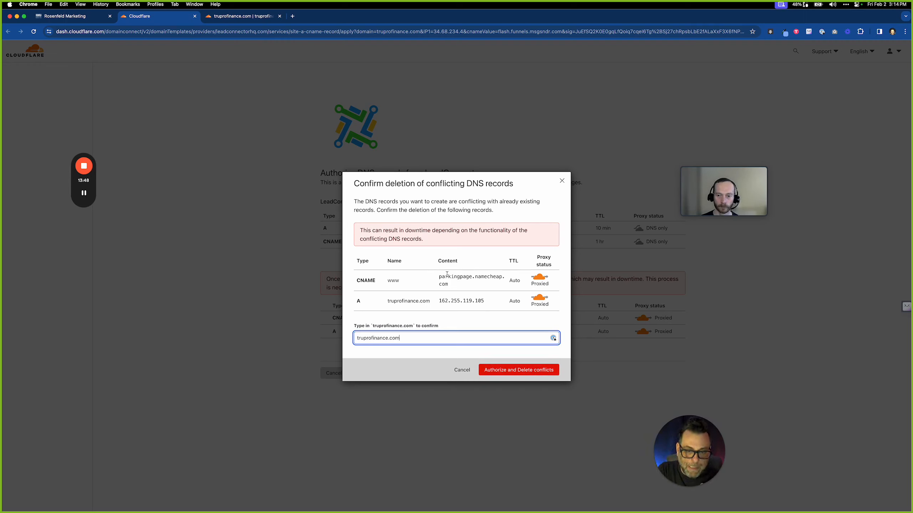
pyautogui.moveTo(440, 277); pyautogui.dragTo(465, 287)
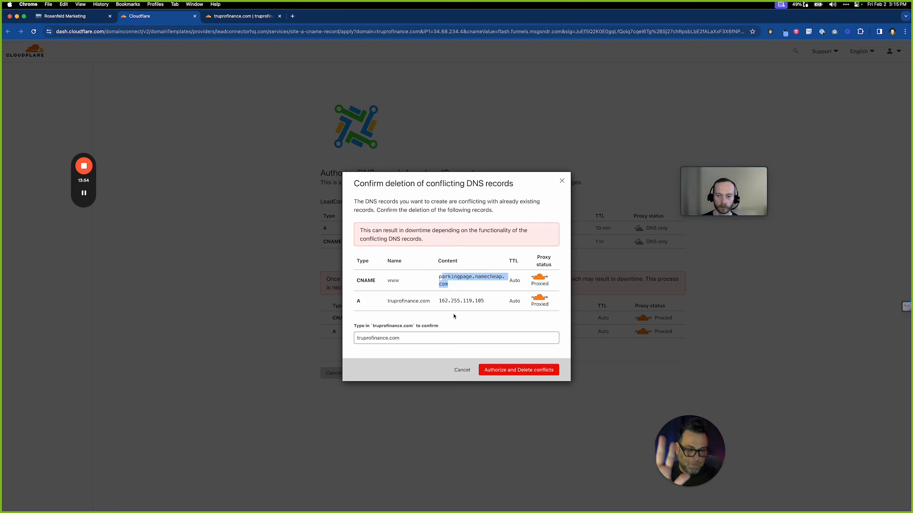
pyautogui.click(515, 370)
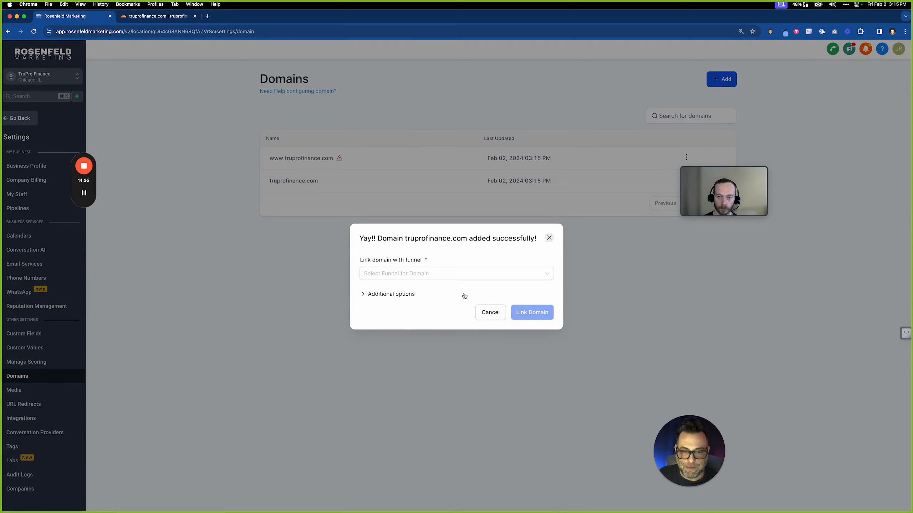
# Link truprofinance.com to the Wait List funnel with Join Wait List as the default step
pyautogui.click(470, 275)
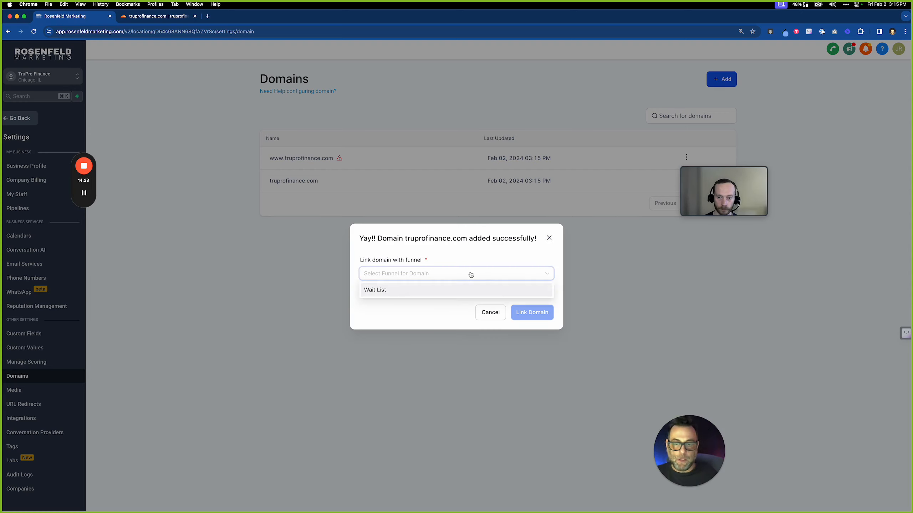
pyautogui.click(441, 295)
pyautogui.click(441, 296)
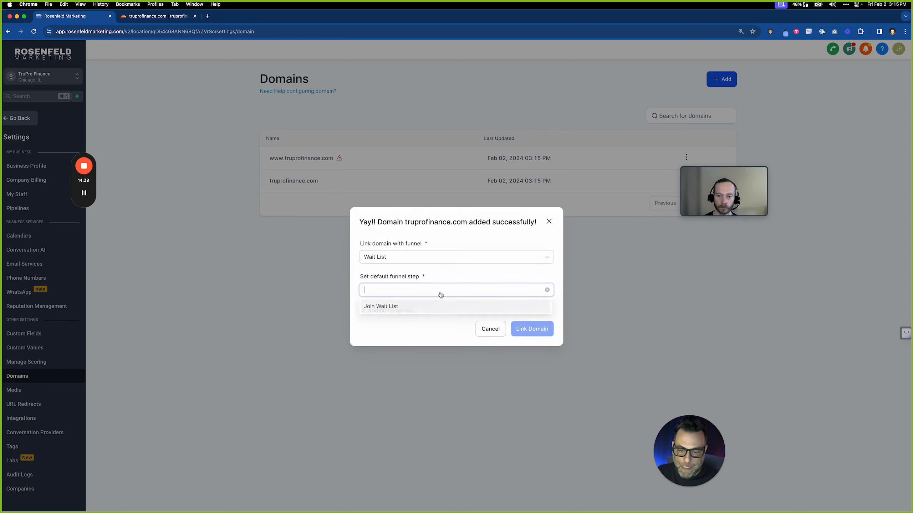
pyautogui.click(425, 307)
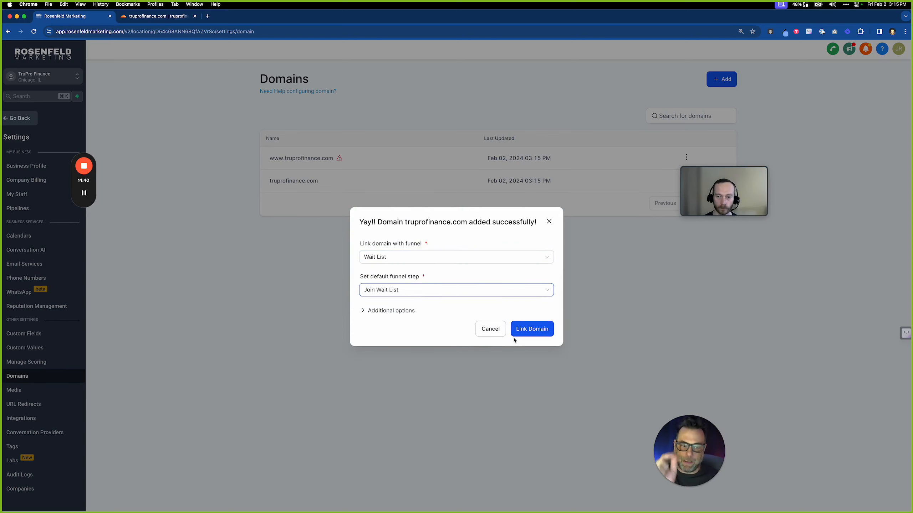
pyautogui.click(543, 334)
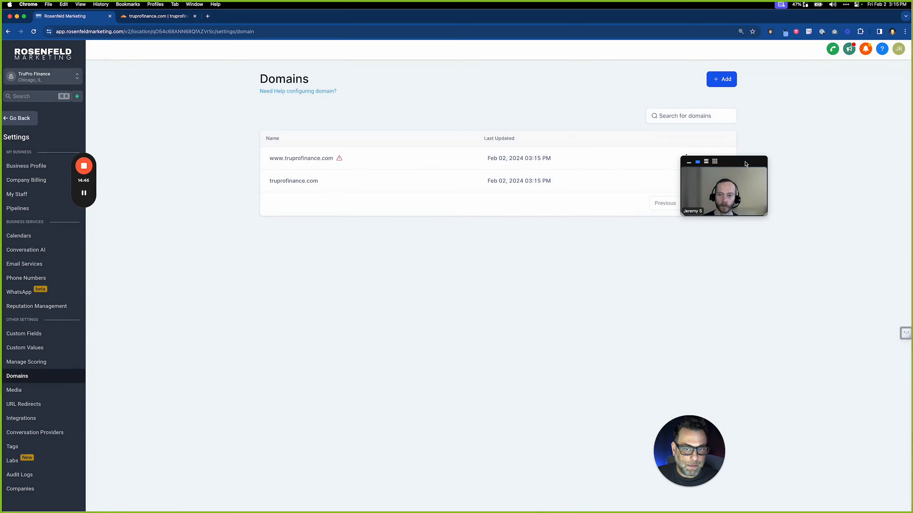
pyautogui.moveTo(759, 162); pyautogui.dragTo(727, 266)
pyautogui.click(686, 158)
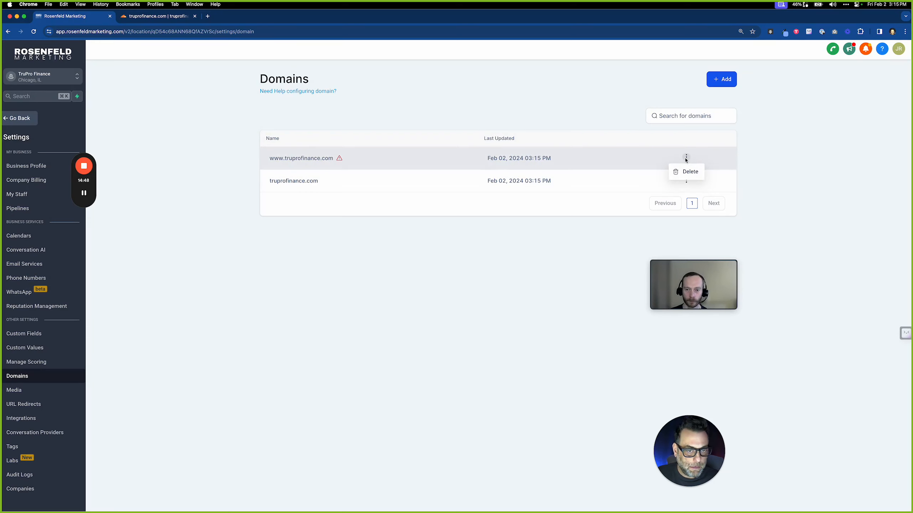
pyautogui.click(339, 161)
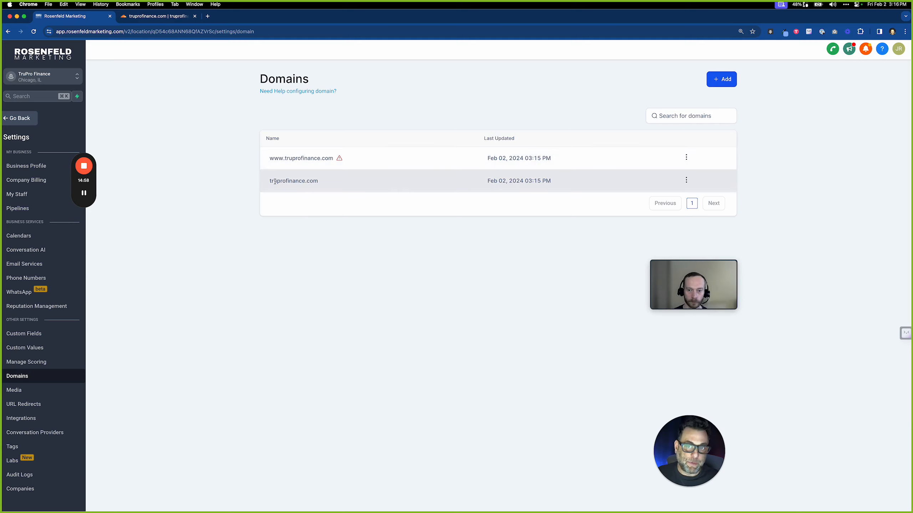
pyautogui.moveTo(270, 160); pyautogui.dragTo(285, 179)
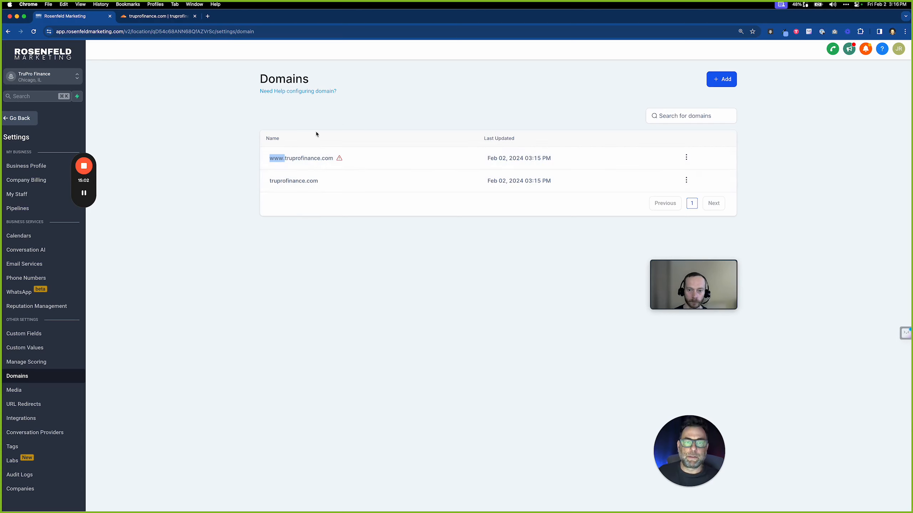
# Load the live truprofinance.com site in a new browser tab
pyautogui.click(208, 16)
pyautogui.write('truprofin')
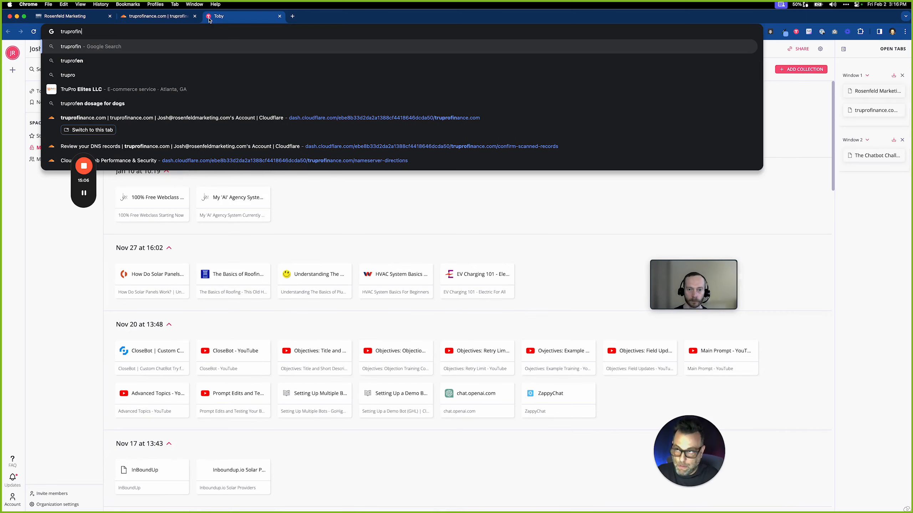
pyautogui.write('ance.co')
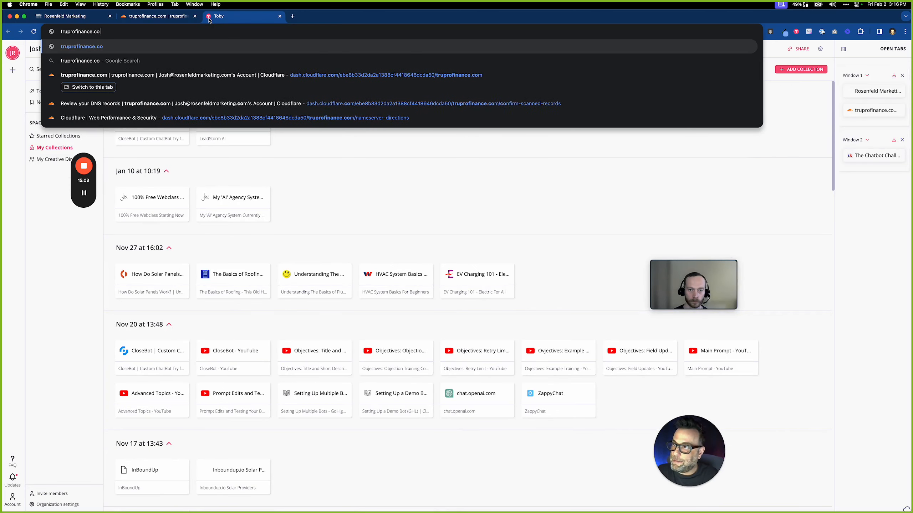
pyautogui.press('Return')
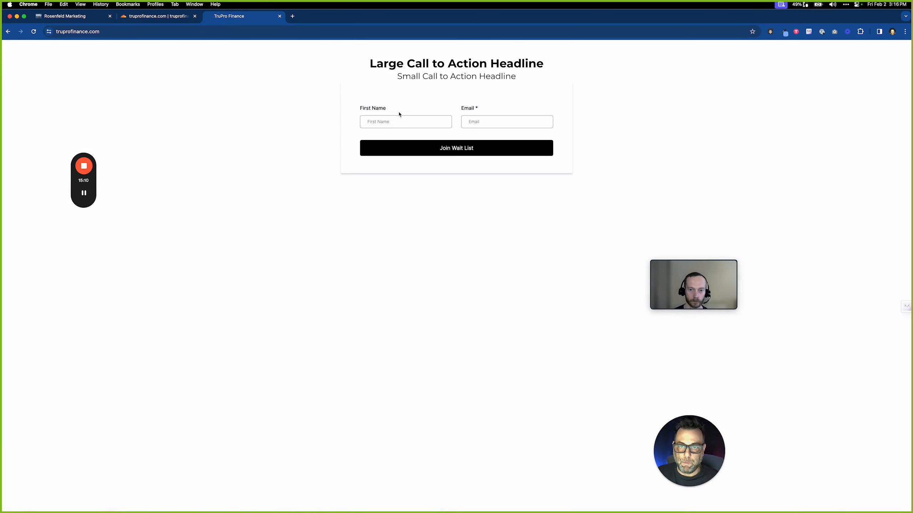
# Submit the wait list form with a test first name and email address
pyautogui.write('Josh')
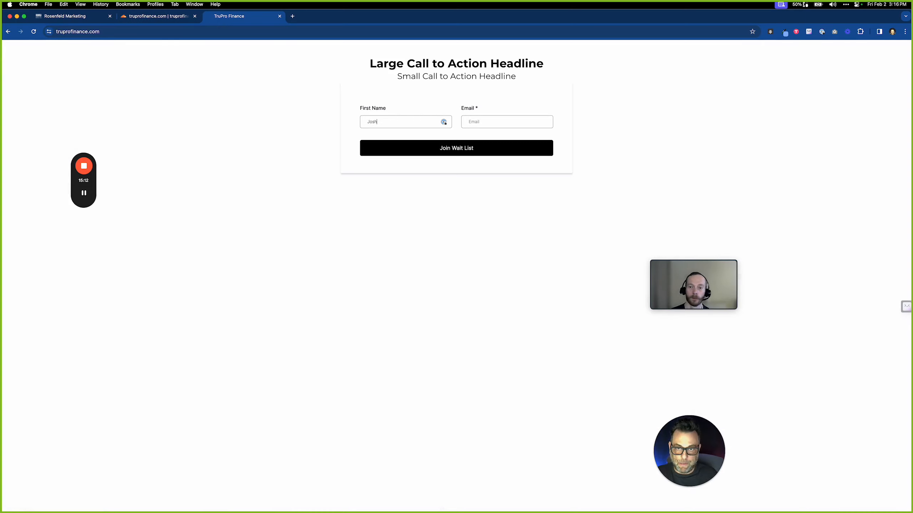
pyautogui.press('Tab')
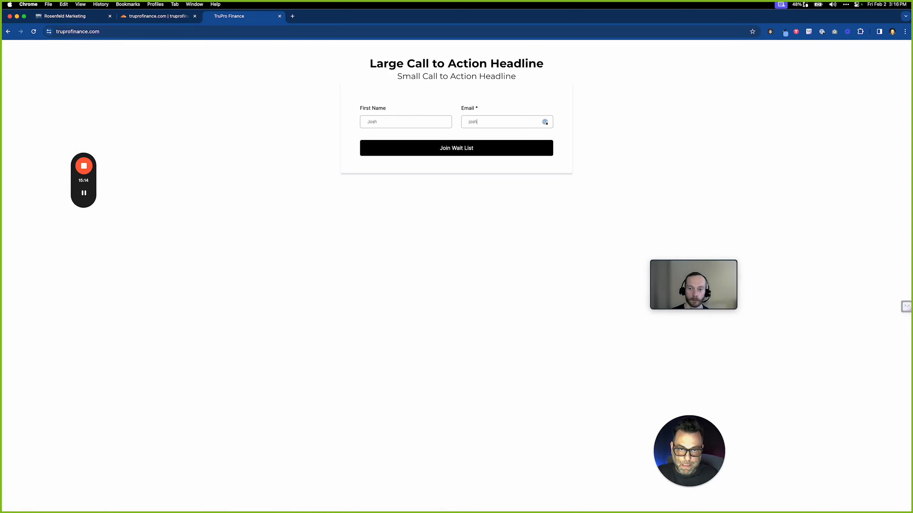
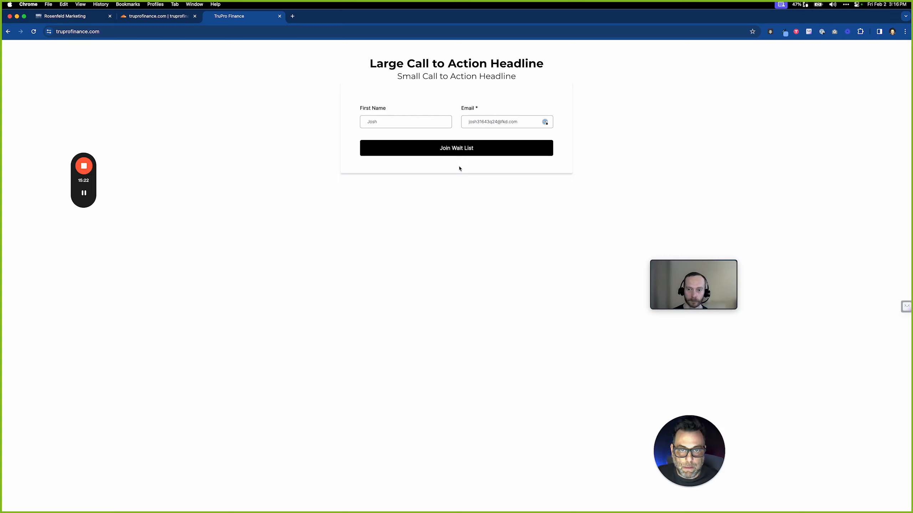
pyautogui.click(460, 150)
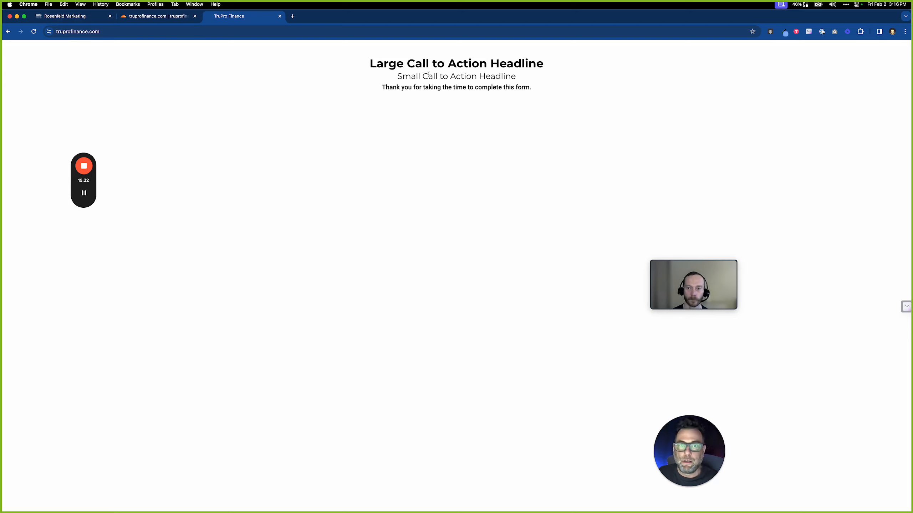
# Switch back to the Rosenfeld Marketing tab and open Contacts to find the test signup
pyautogui.click(69, 18)
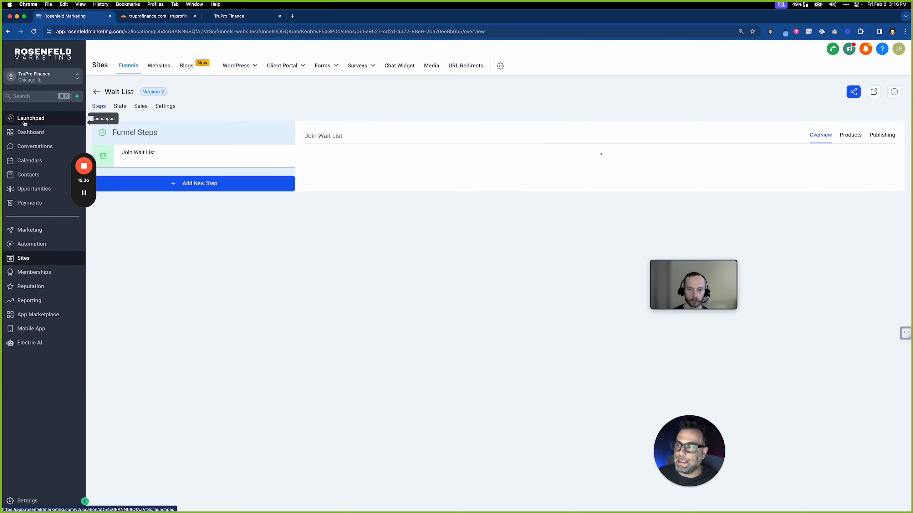
pyautogui.click(25, 123)
pyautogui.click(32, 176)
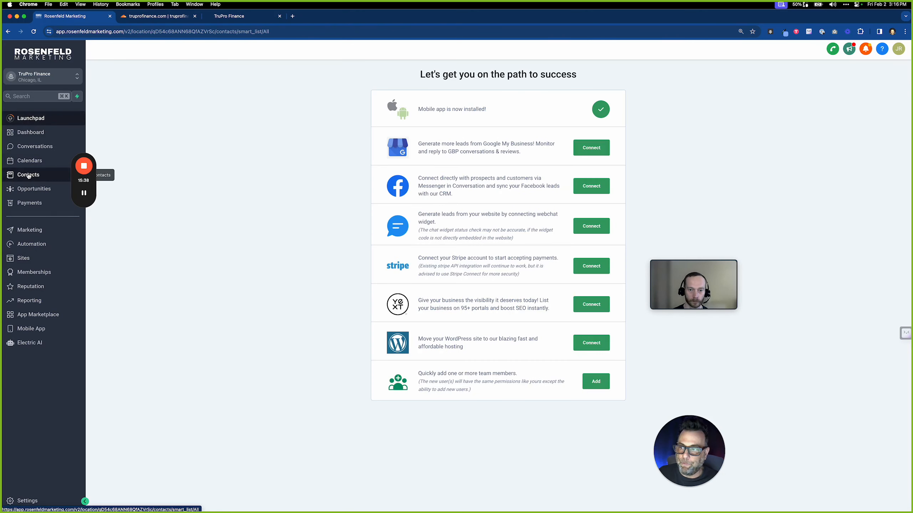
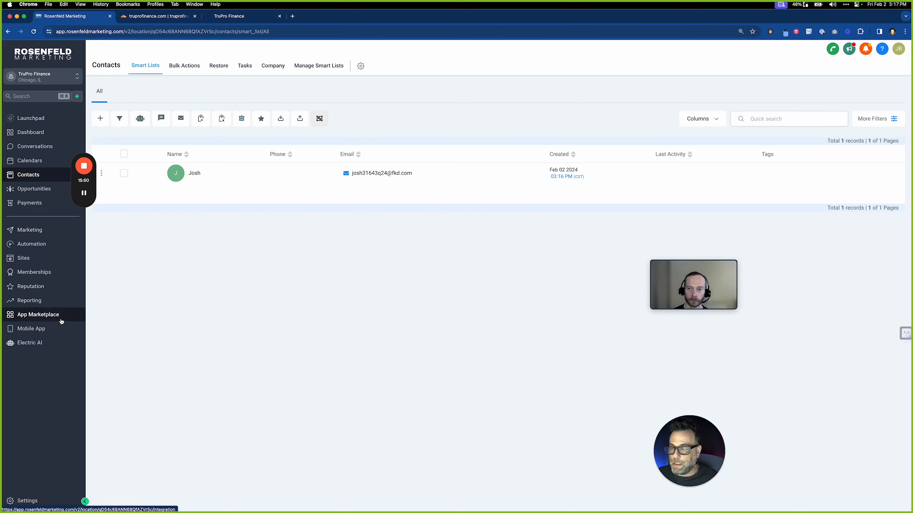
# Open the Wait List funnel's Join Wait List page in the page builder
pyautogui.click(38, 258)
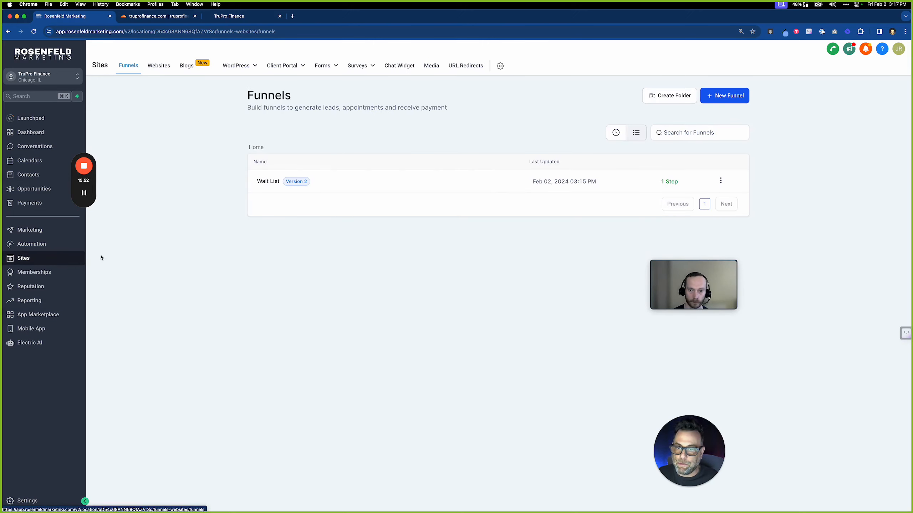
pyautogui.click(268, 181)
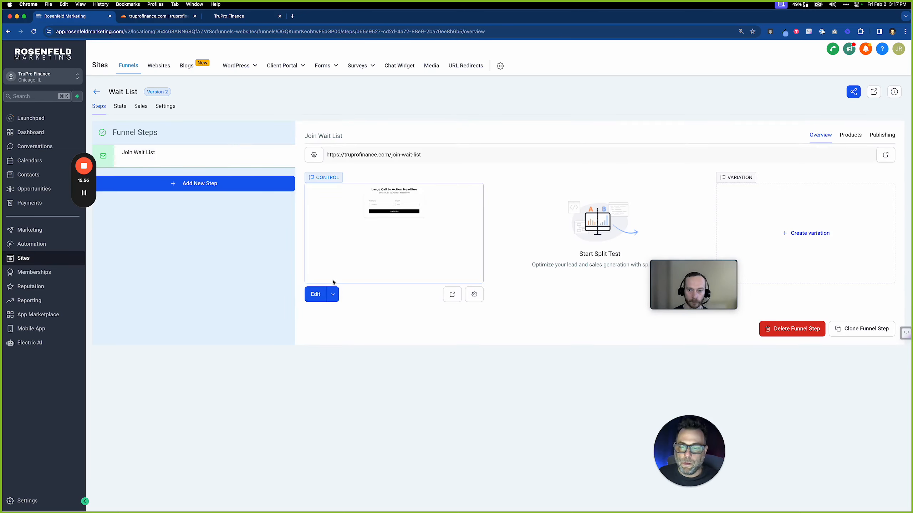
pyautogui.click(318, 294)
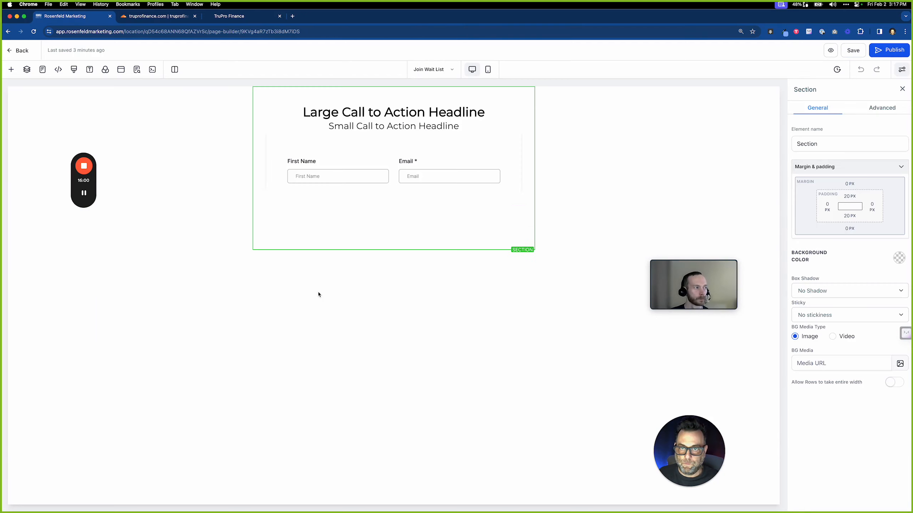
# Select the sign-up form and headline text, then bring up the list of elements to add
pyautogui.click(394, 143)
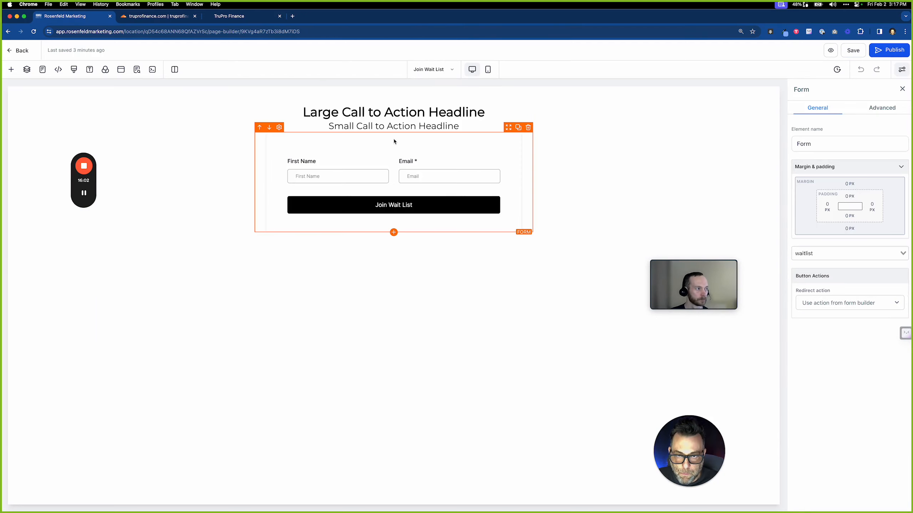
pyautogui.tripleClick(482, 112)
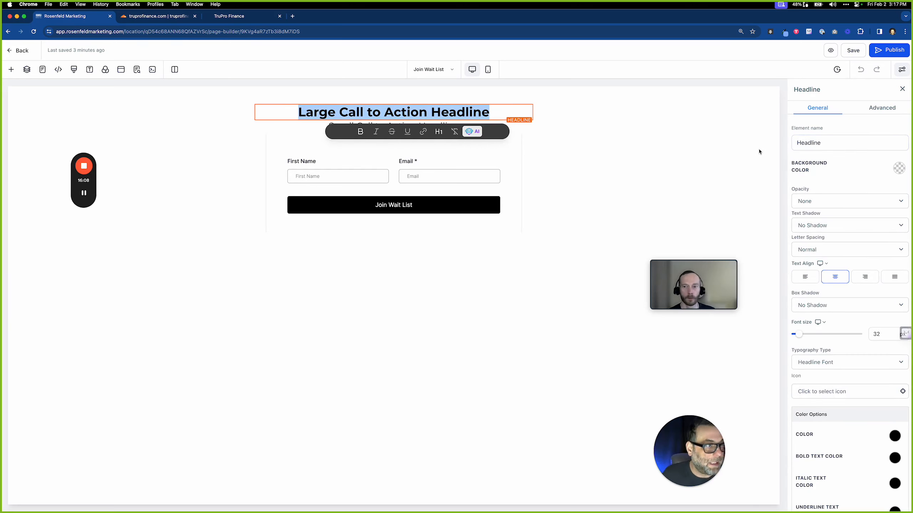
pyautogui.click(395, 121)
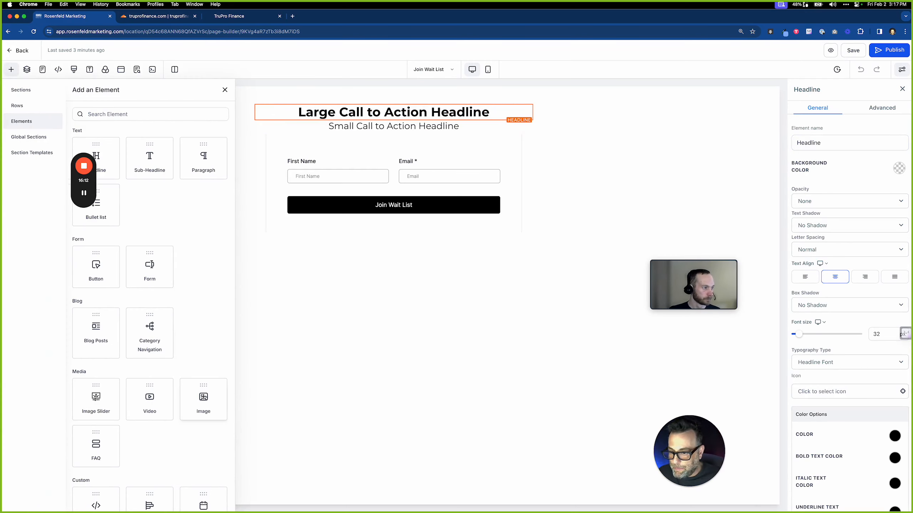
# Insert an image element above the headline, then save the page and confirm the SEO meta
pyautogui.click(199, 399)
pyautogui.click(264, 117)
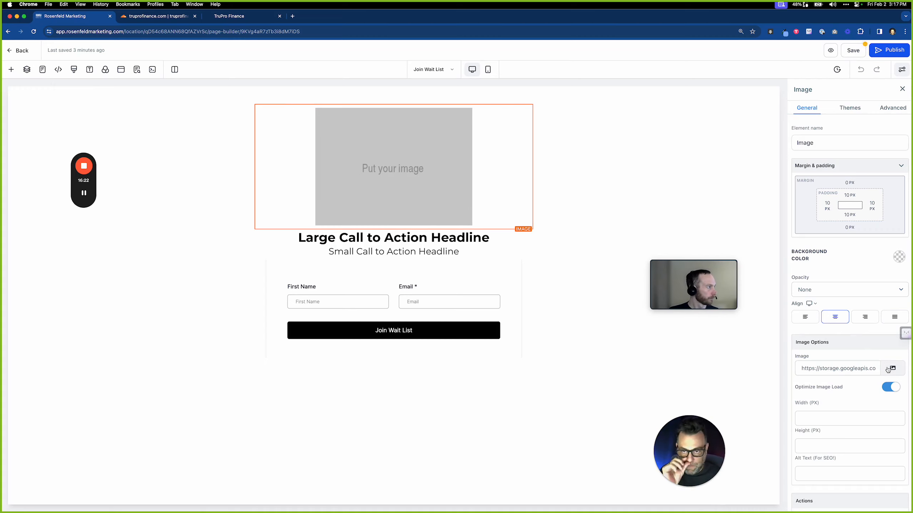
pyautogui.click(845, 52)
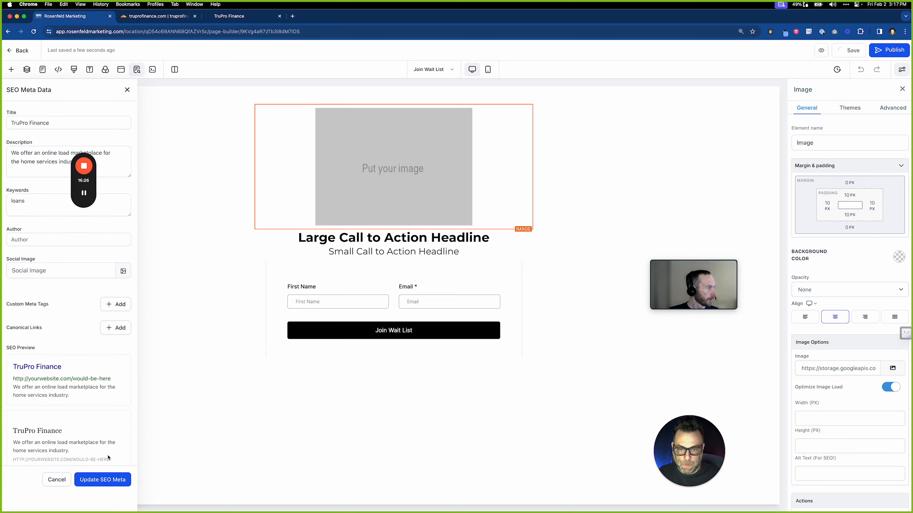
pyautogui.click(103, 479)
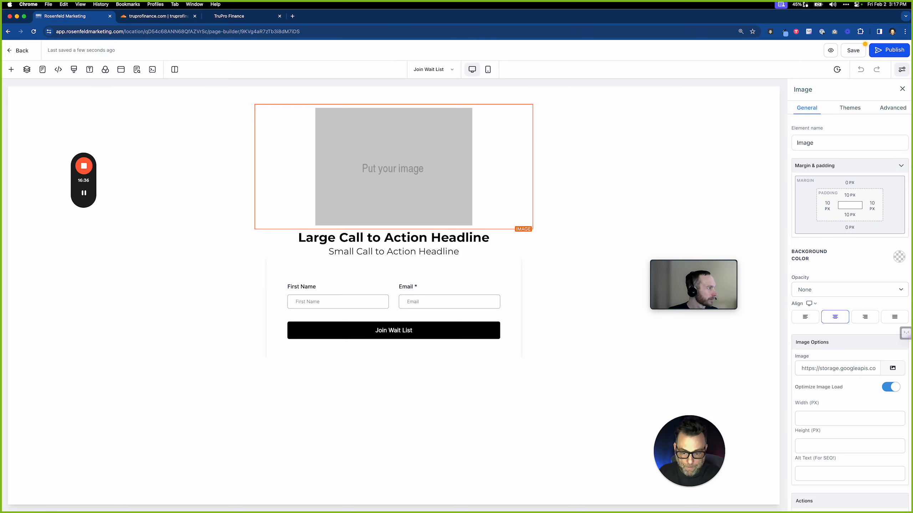
# Save the Artboard 1.svg shared in the Slack direct message to the Downloads folder
pyautogui.press('super+Tab')
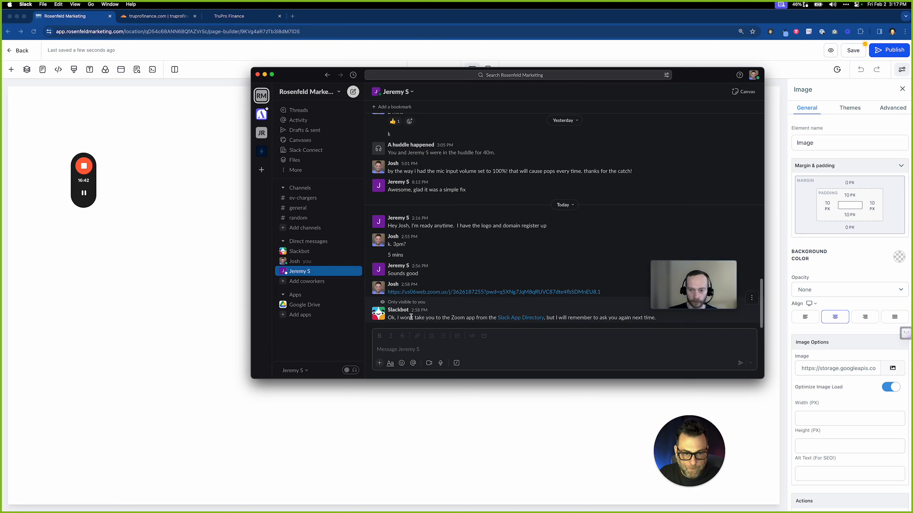
pyautogui.click(453, 348)
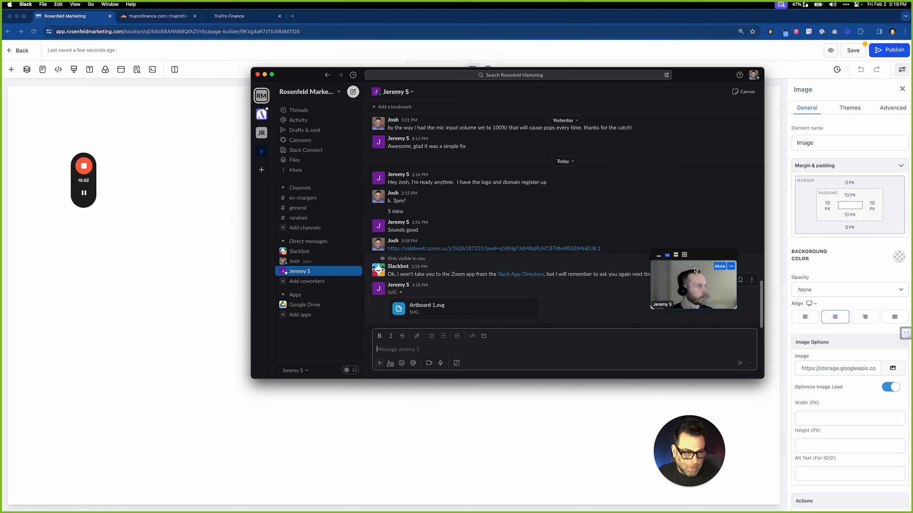
pyautogui.moveTo(694, 270); pyautogui.dragTo(716, 183)
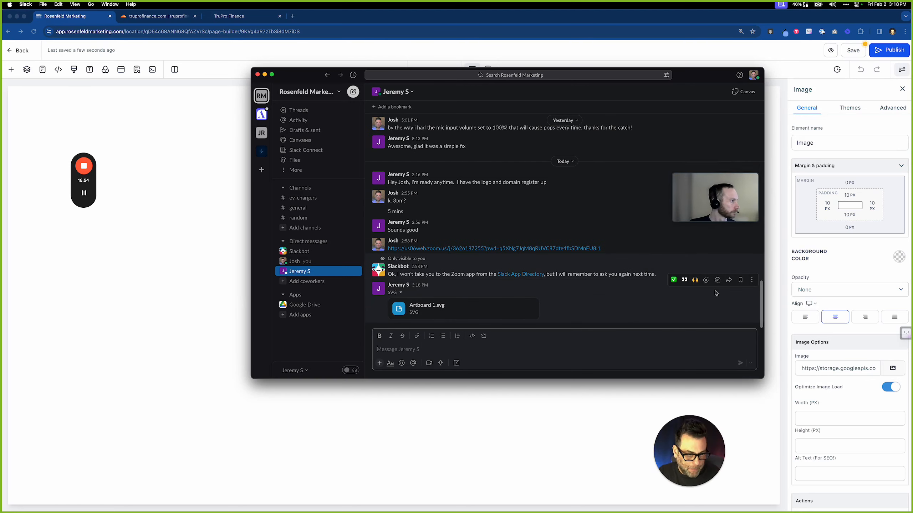
pyautogui.click(506, 309)
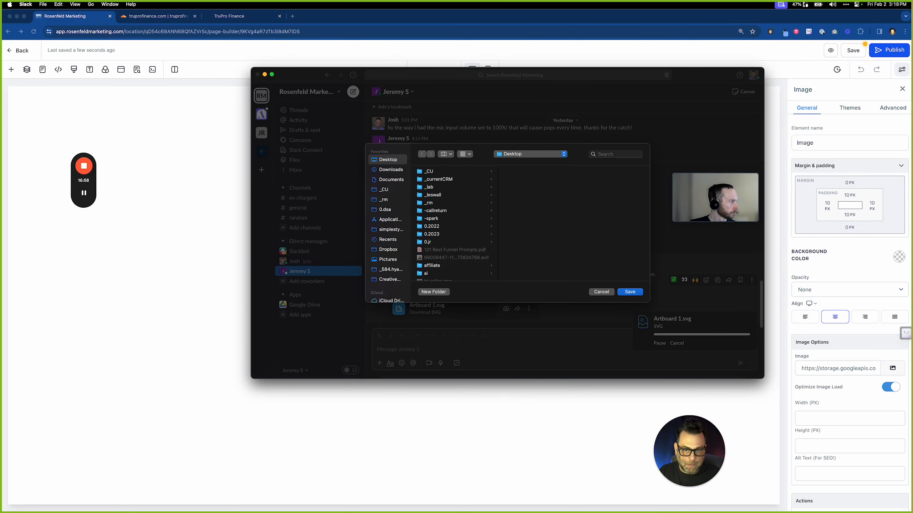
pyautogui.click(389, 170)
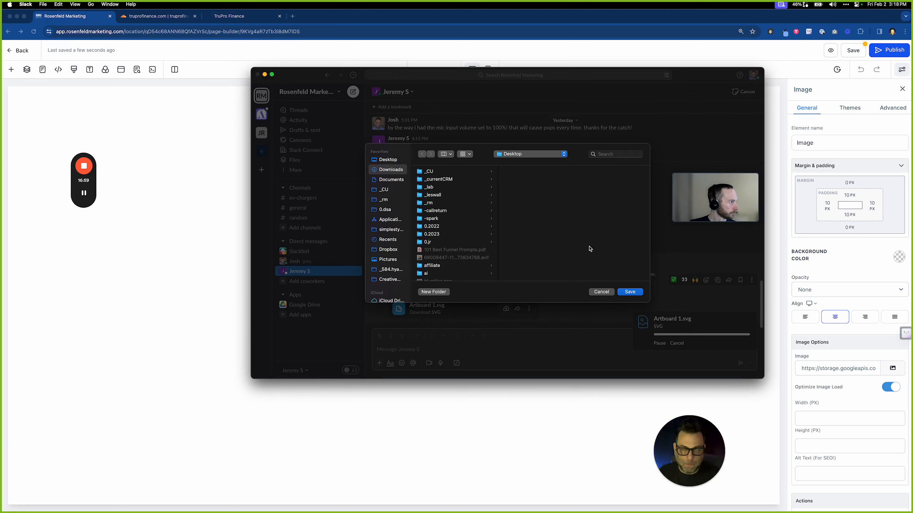
pyautogui.click(630, 292)
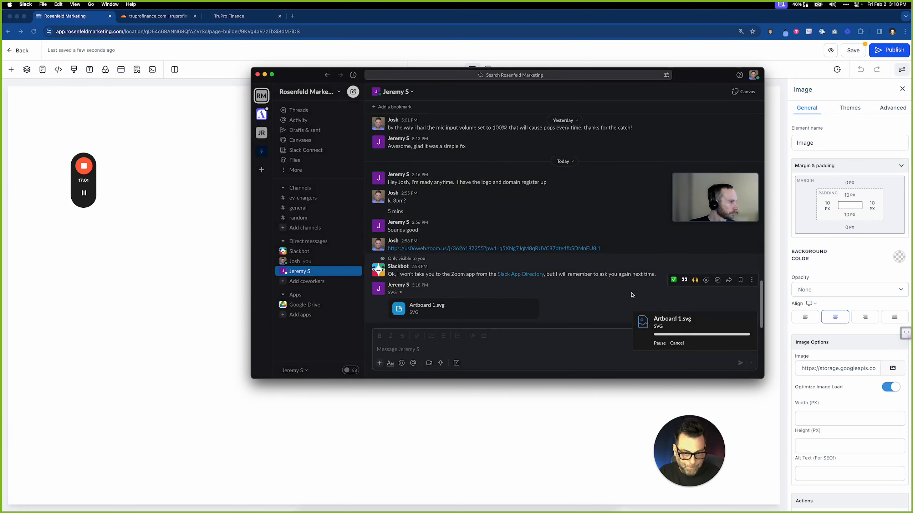
pyautogui.click(151, 215)
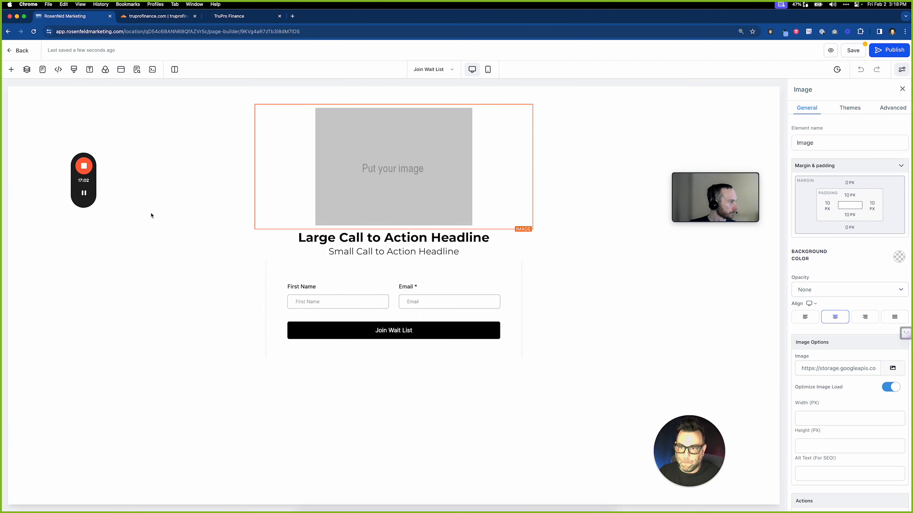
# Select the image placeholder and upload Artboard 1.svg to the media library
pyautogui.click(284, 103)
pyautogui.click(365, 145)
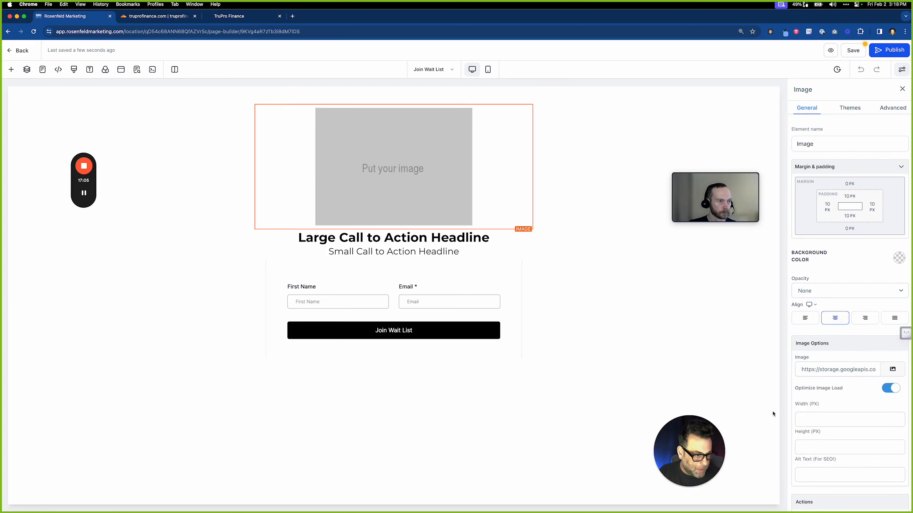
pyautogui.click(893, 369)
pyautogui.click(863, 338)
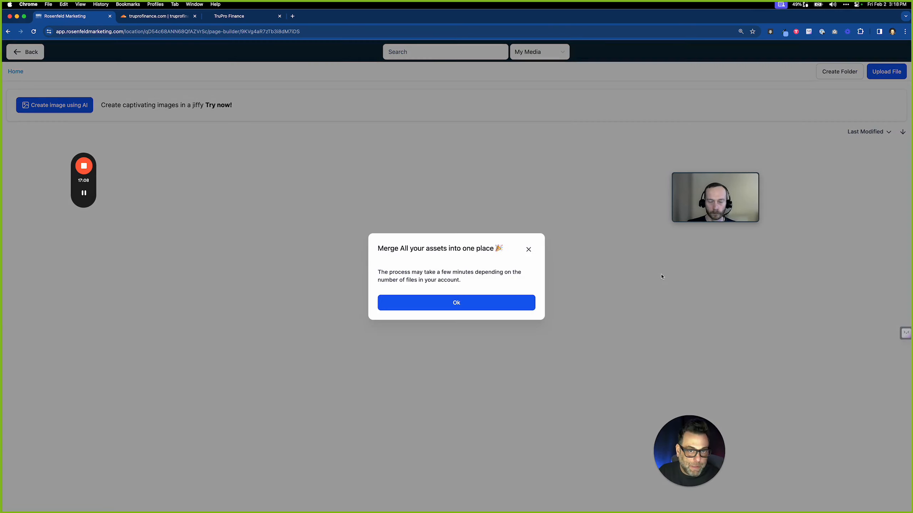
pyautogui.click(463, 302)
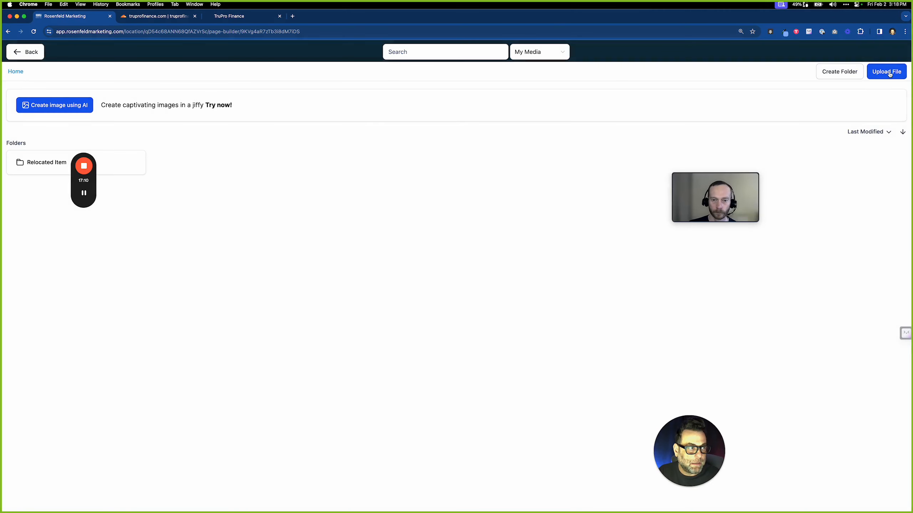
pyautogui.click(889, 72)
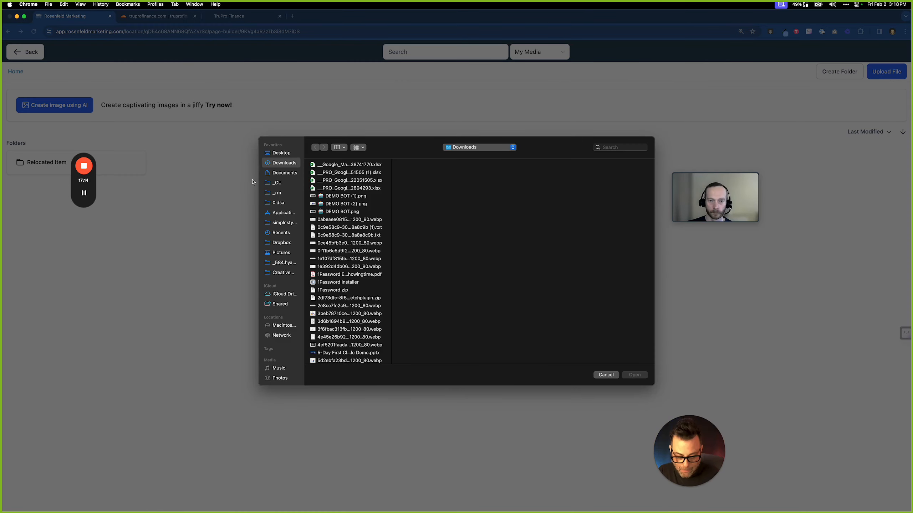
pyautogui.write('art')
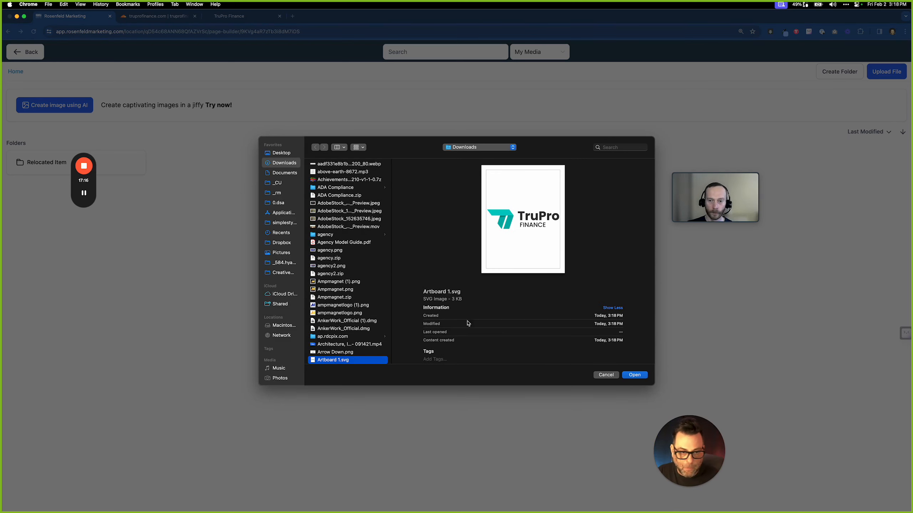
pyautogui.click(634, 375)
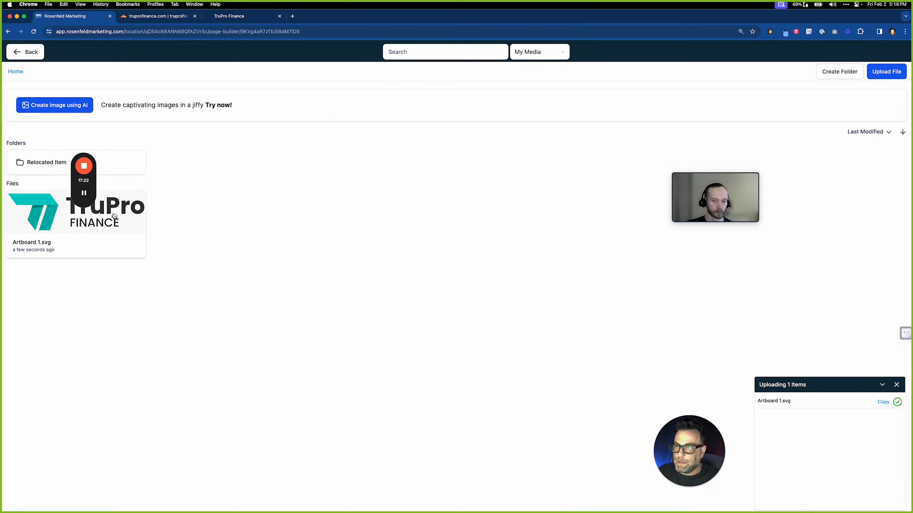
# Use the uploaded logo as the image and change its width from 200 to 250 px
pyautogui.click(93, 218)
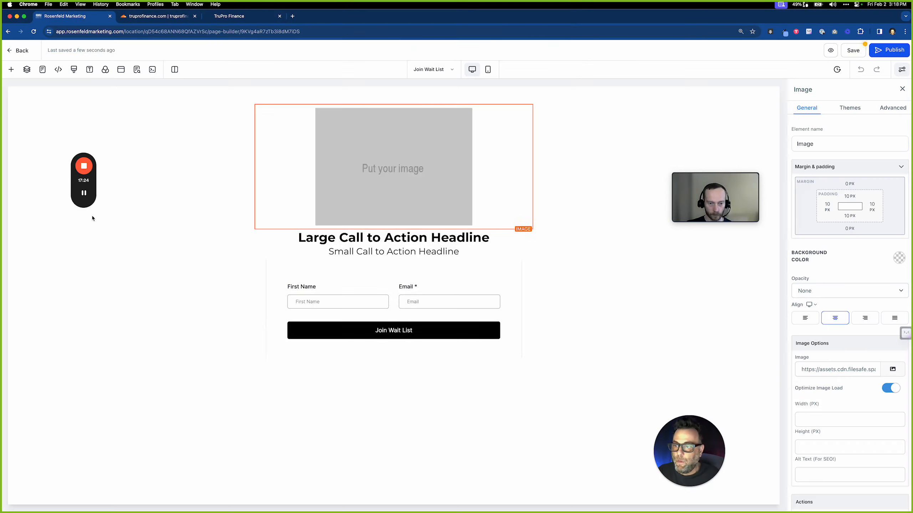
pyautogui.click(832, 422)
pyautogui.write('200')
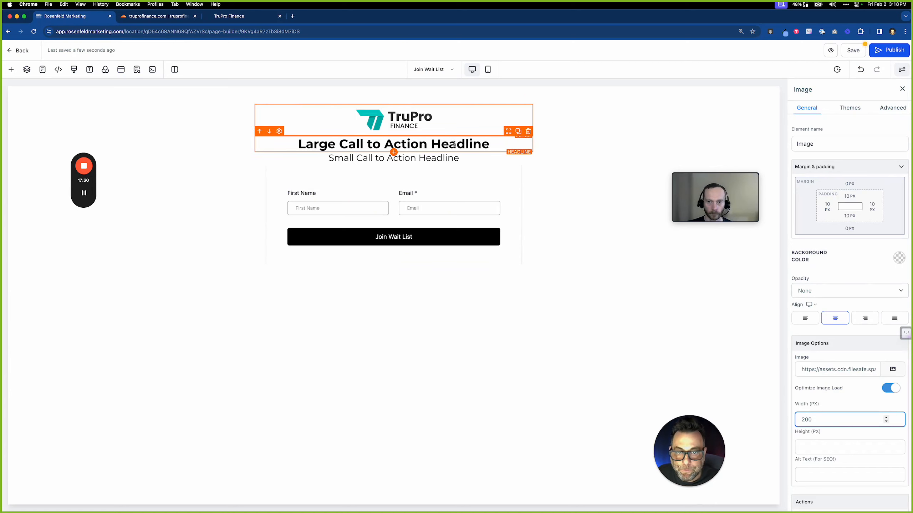
pyautogui.tripleClick(452, 145)
pyautogui.click(440, 124)
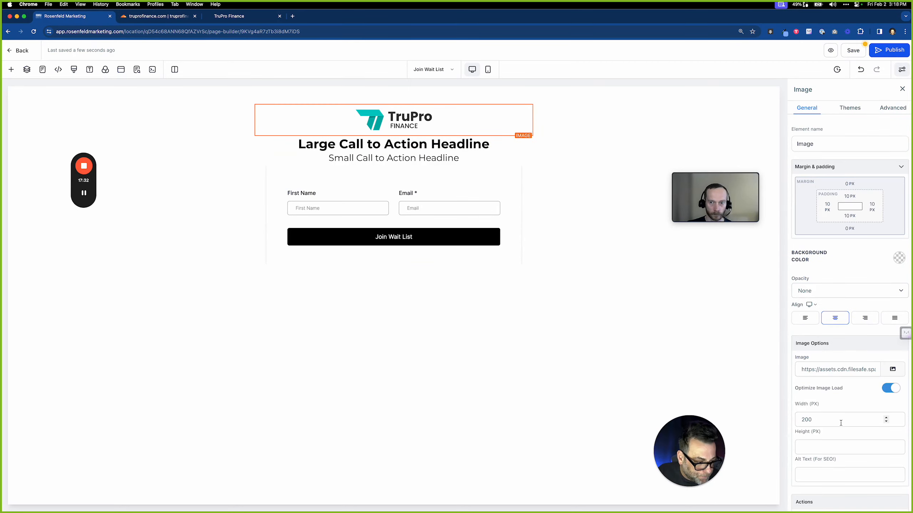
pyautogui.doubleClick(807, 420)
pyautogui.write('250')
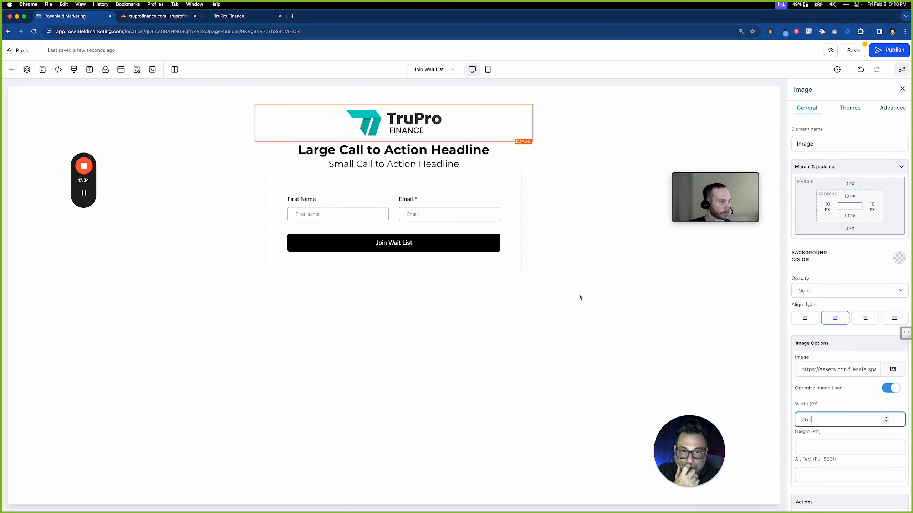
pyautogui.tripleClick(446, 148)
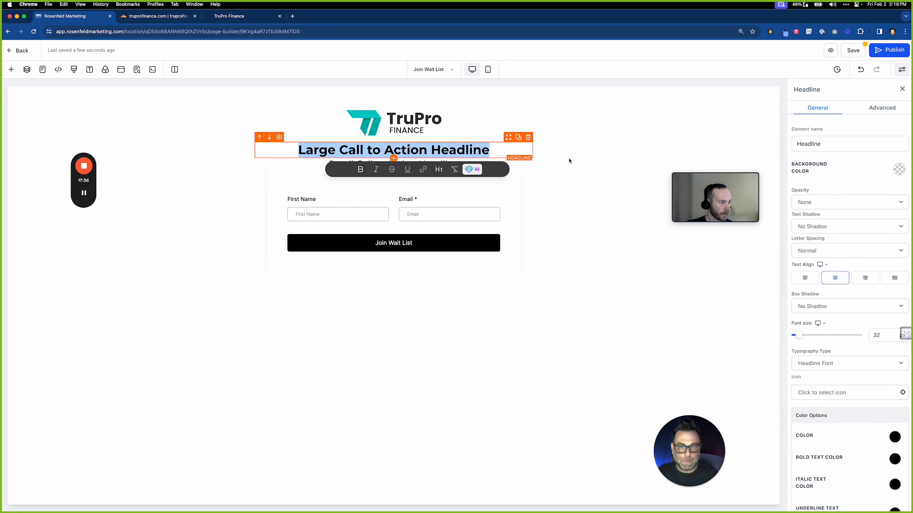
# Clear out and delete the main headline element under the logo
pyautogui.scroll(-5, 837, 359)
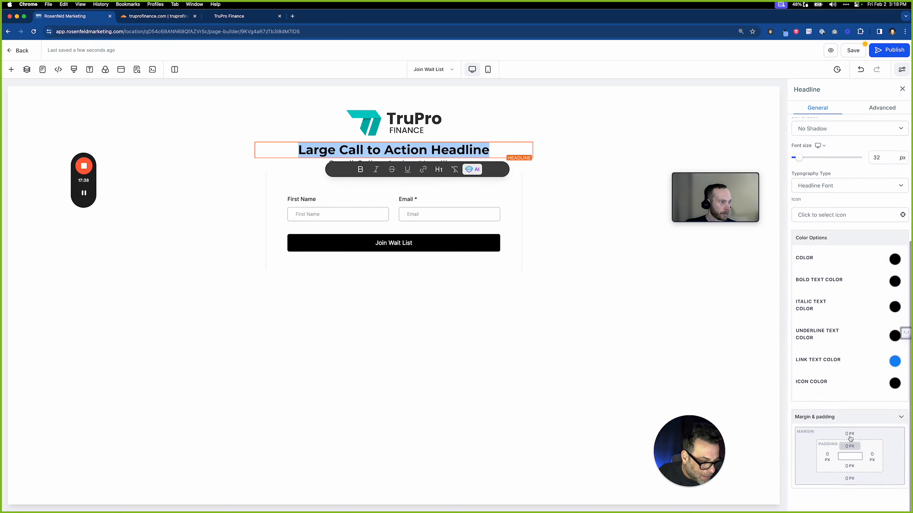
pyautogui.click(850, 435)
pyautogui.click(811, 486)
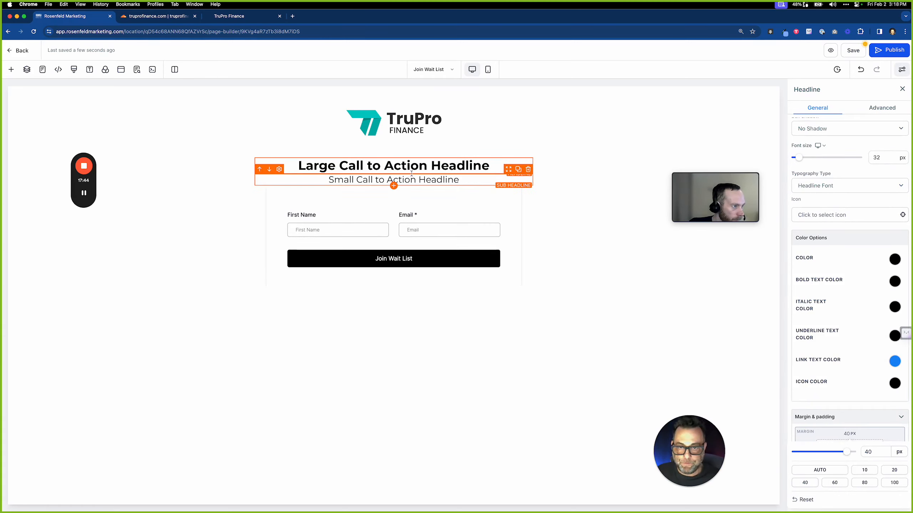
pyautogui.tripleClick(412, 168)
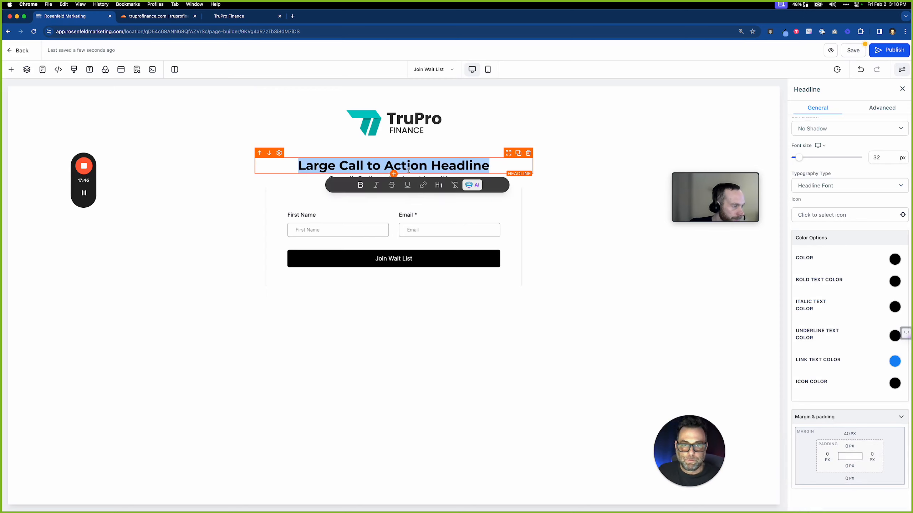
pyautogui.press('BackSpace')
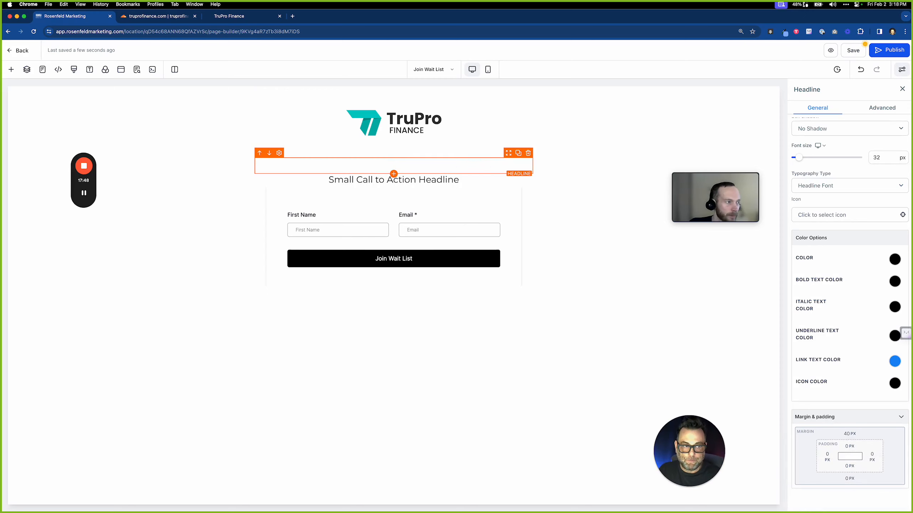
pyautogui.write('Jpoim')
pyautogui.press('BackSpace')
pyautogui.press('BackSpace')
pyautogui.press('BackSpace')
pyautogui.press('BackSpace')
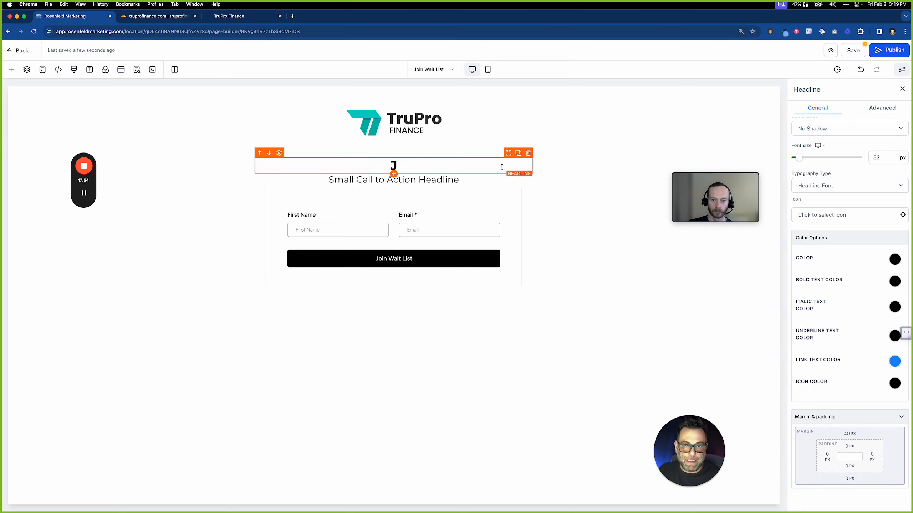
pyautogui.click(528, 154)
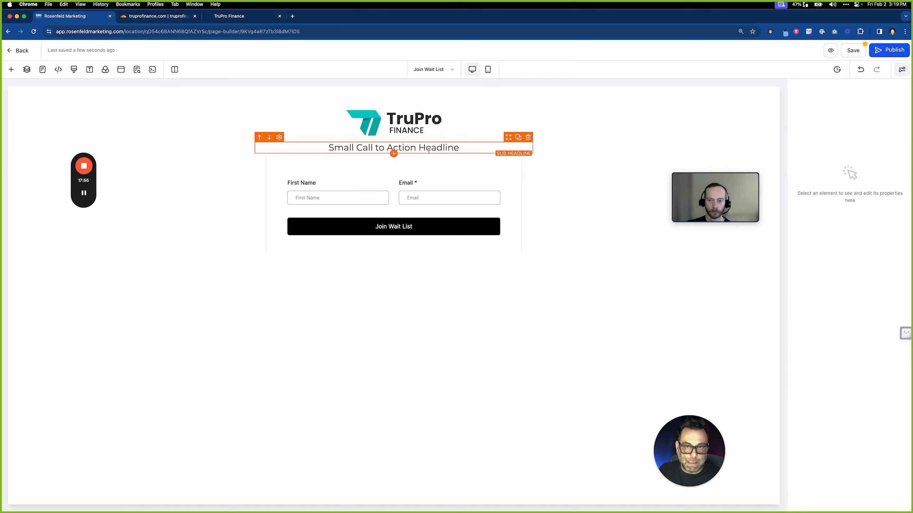
# Retype the sub headline as 'Join the waitlist.'
pyautogui.click(446, 143)
pyautogui.tripleClick(447, 143)
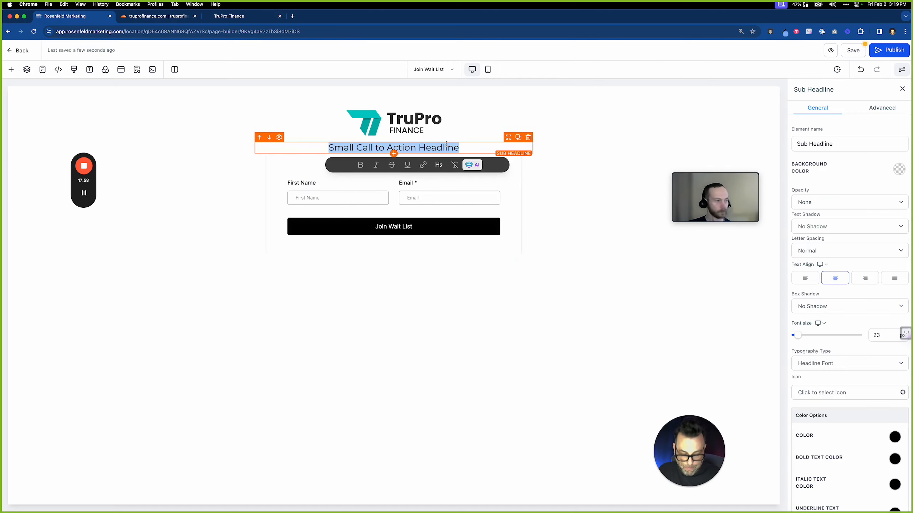
pyautogui.write('Joi')
pyautogui.press('BackSpace')
pyautogui.press('BackSpace')
pyautogui.press('BackSpace')
pyautogui.press('BackSpace')
pyautogui.write('Join th')
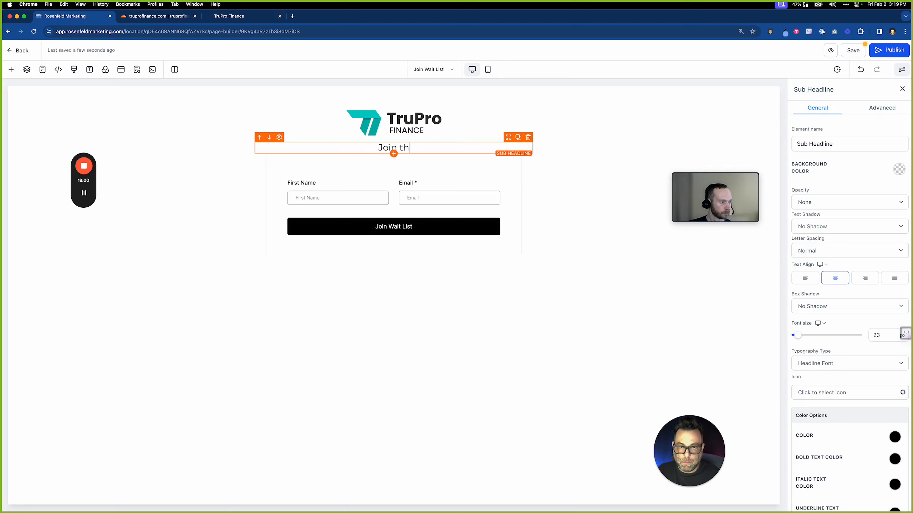
pyautogui.write('e wait')
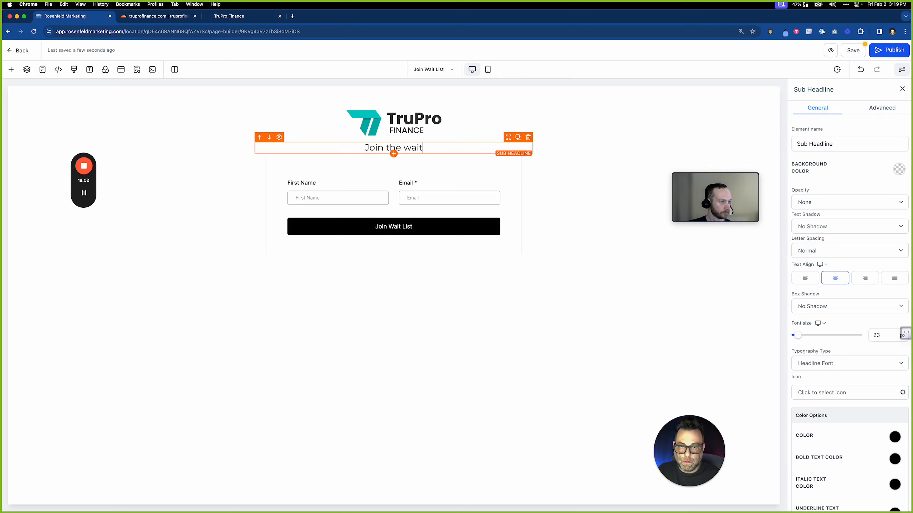
pyautogui.write('list.')
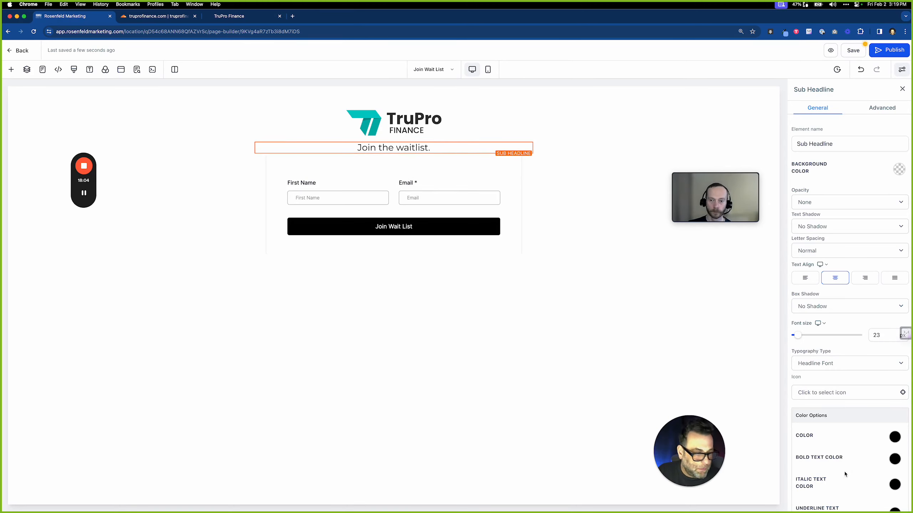
# Give the 'Join the waitlist.' line a 40 px top and 20 px bottom margin, then save and publish
pyautogui.scroll(-2, 846, 443)
pyautogui.scroll(-6, 845, 443)
pyautogui.click(849, 435)
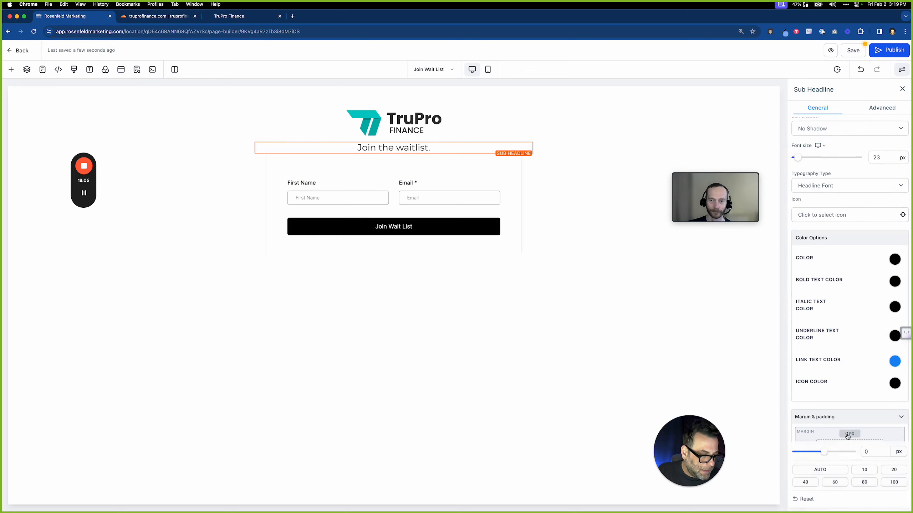
pyautogui.click(804, 482)
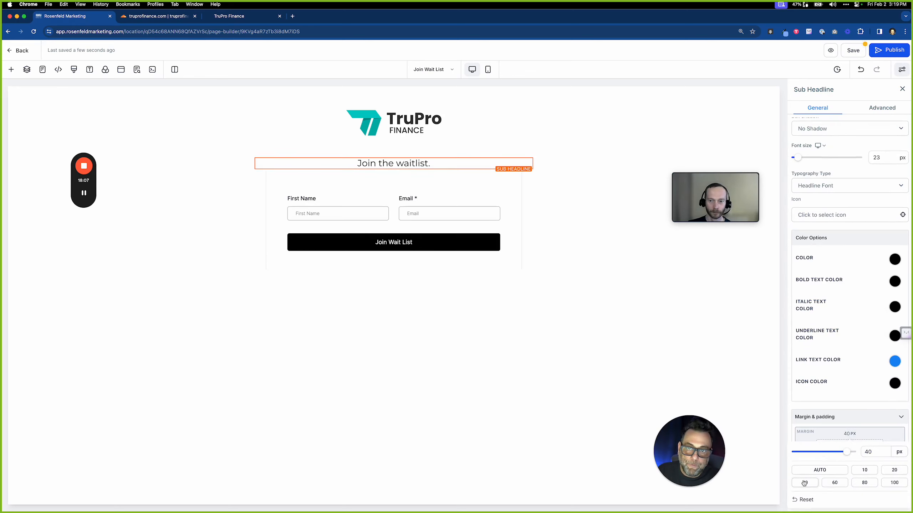
pyautogui.click(503, 356)
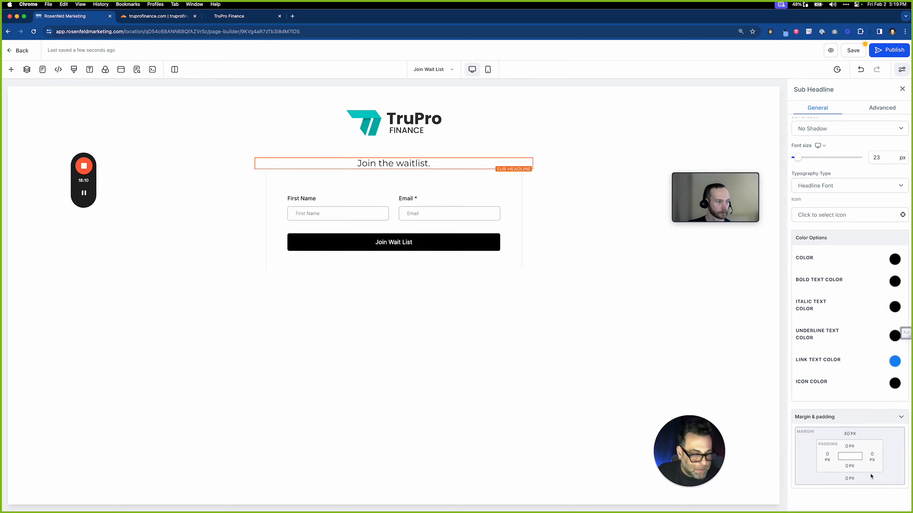
pyautogui.click(850, 479)
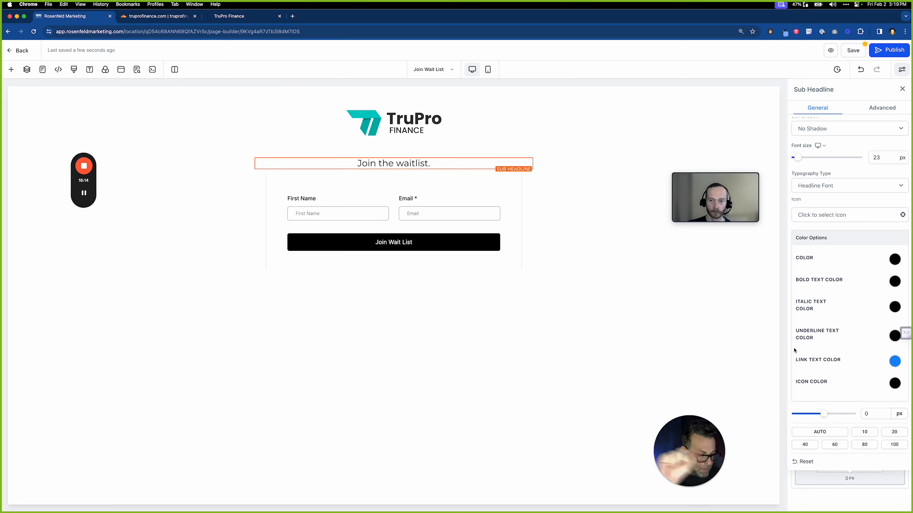
pyautogui.click(895, 433)
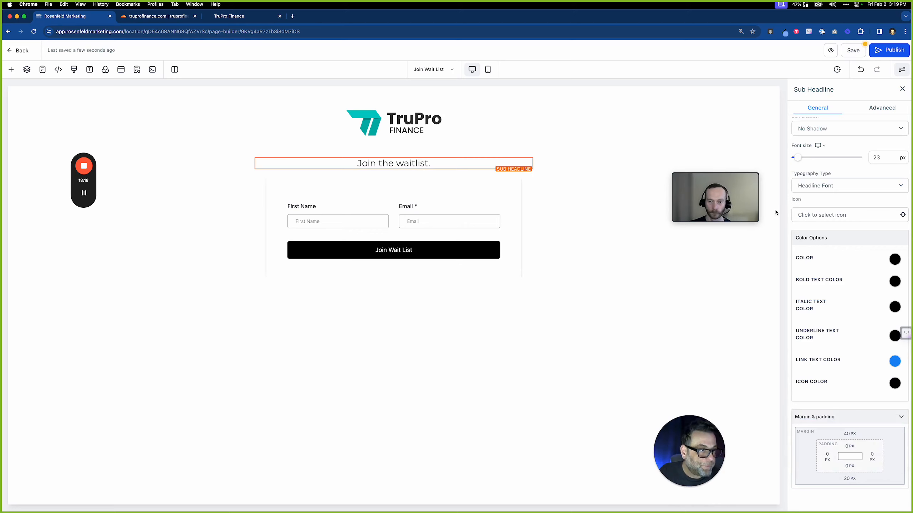
pyautogui.click(847, 53)
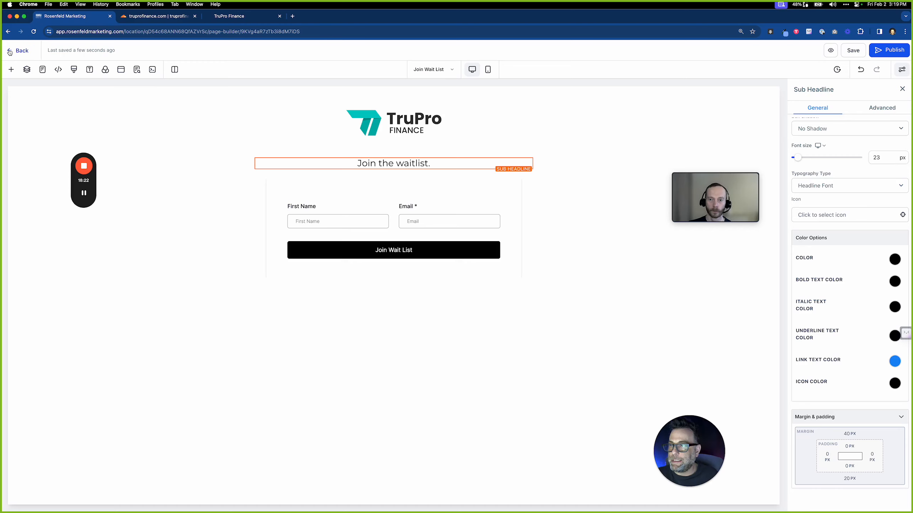
pyautogui.click(887, 50)
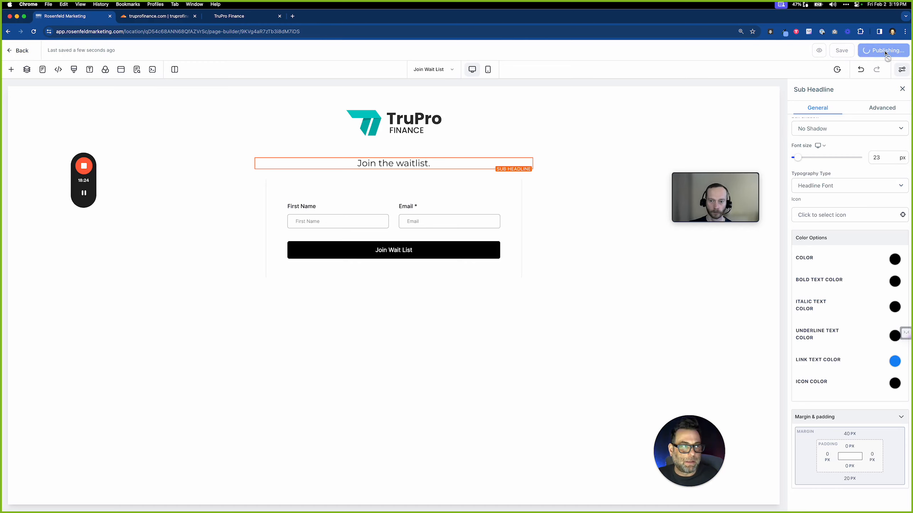
# Check the Wait List funnel's settings: truprofinance.com domain and /wait-list path
pyautogui.click(12, 52)
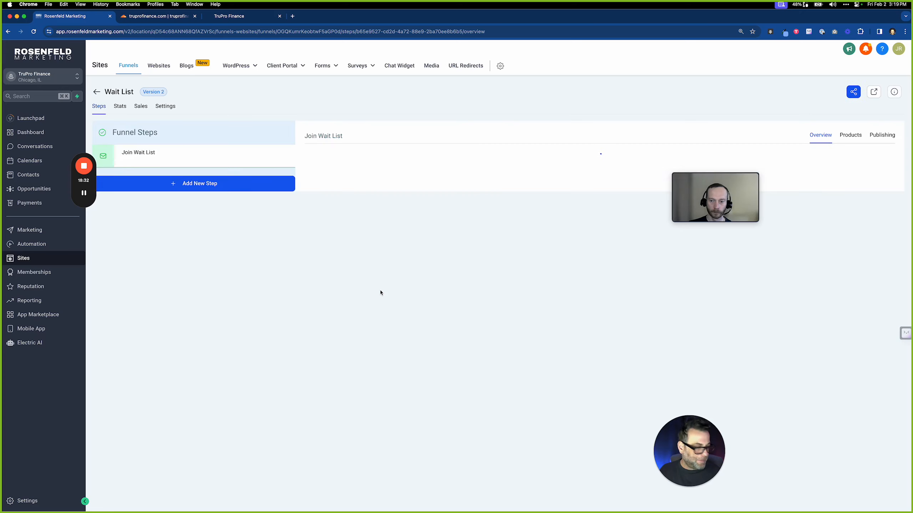
pyautogui.click(172, 108)
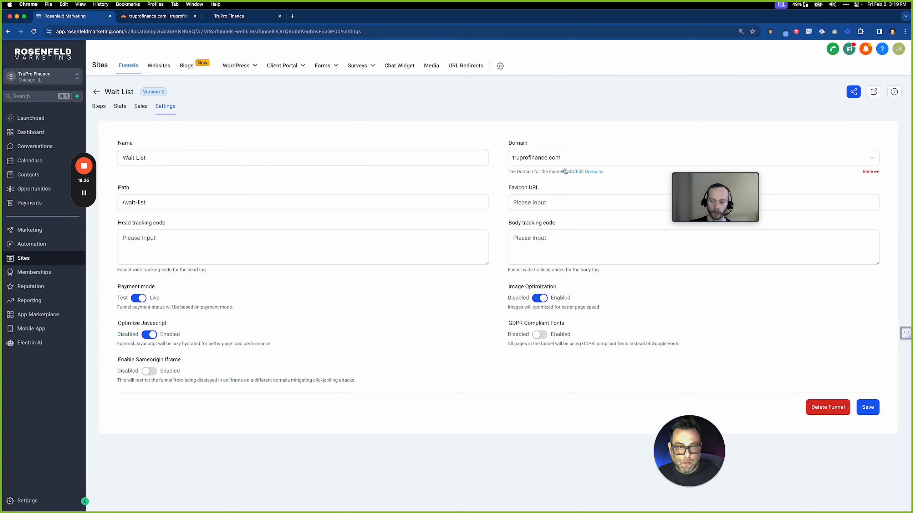
pyautogui.click(514, 248)
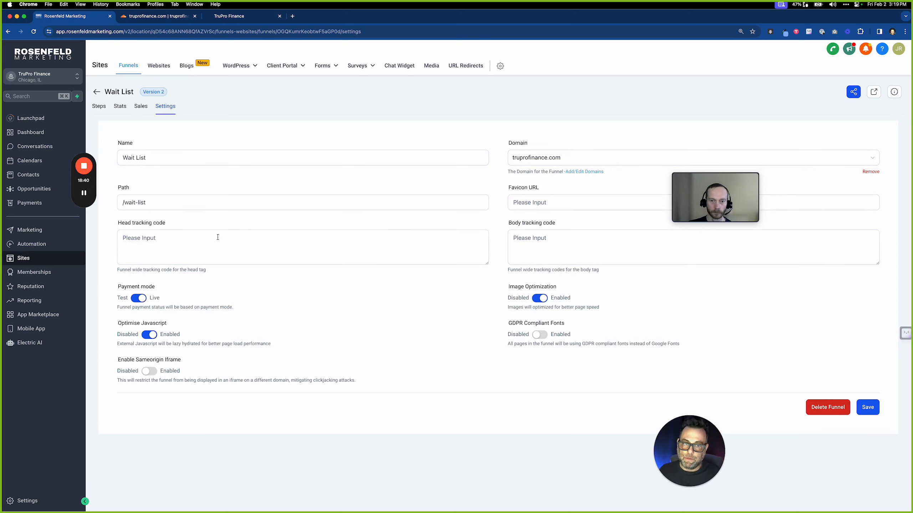
pyautogui.click(300, 257)
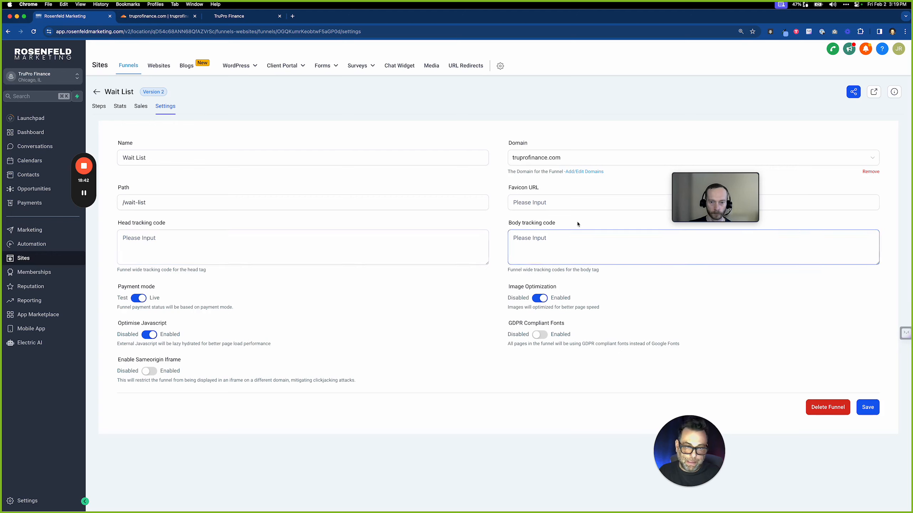
pyautogui.click(558, 202)
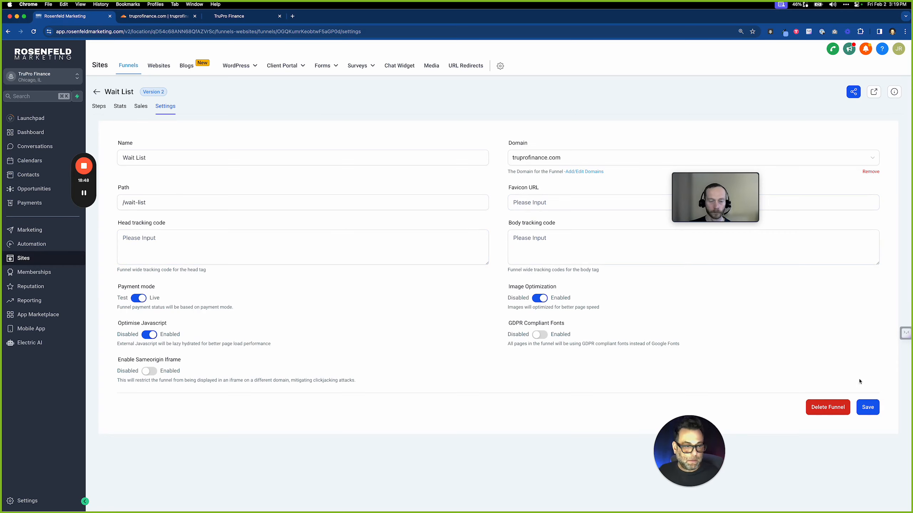
# Reload the live TruPro Finance site to see the published changes, then return to the funnel settings
pyautogui.click(257, 17)
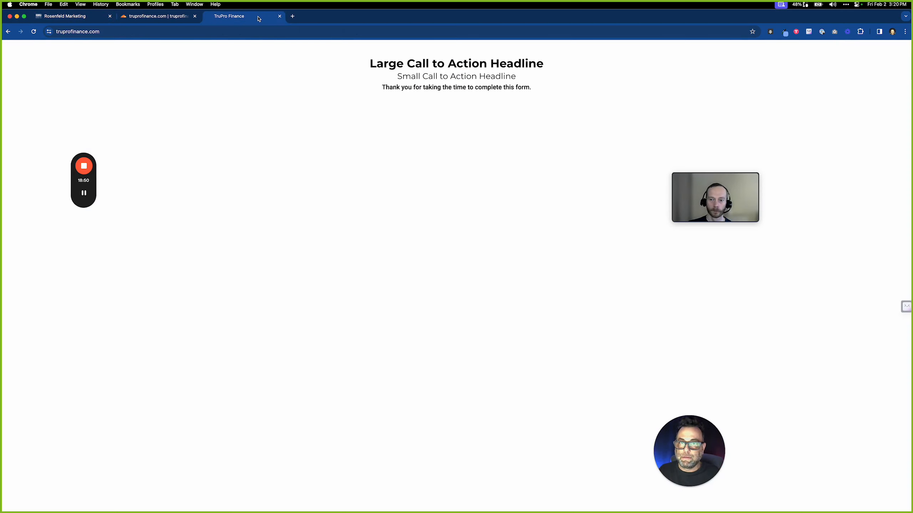
pyautogui.click(34, 33)
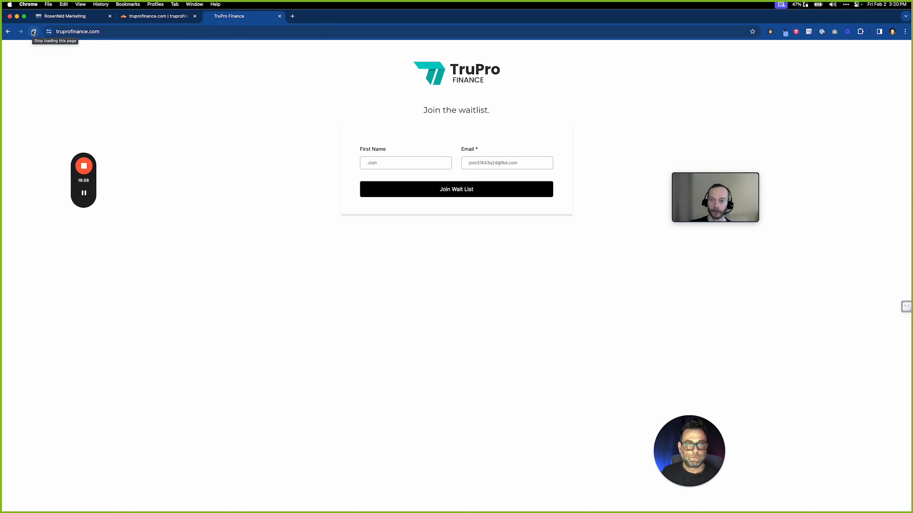
pyautogui.click(73, 18)
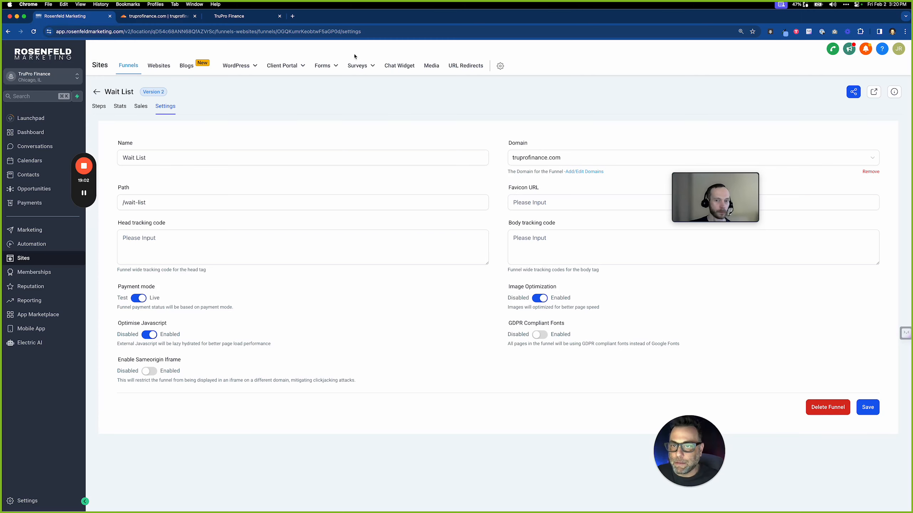
# Open the waitlist form in the form builder and inspect its First Name field and conditions
pyautogui.click(321, 65)
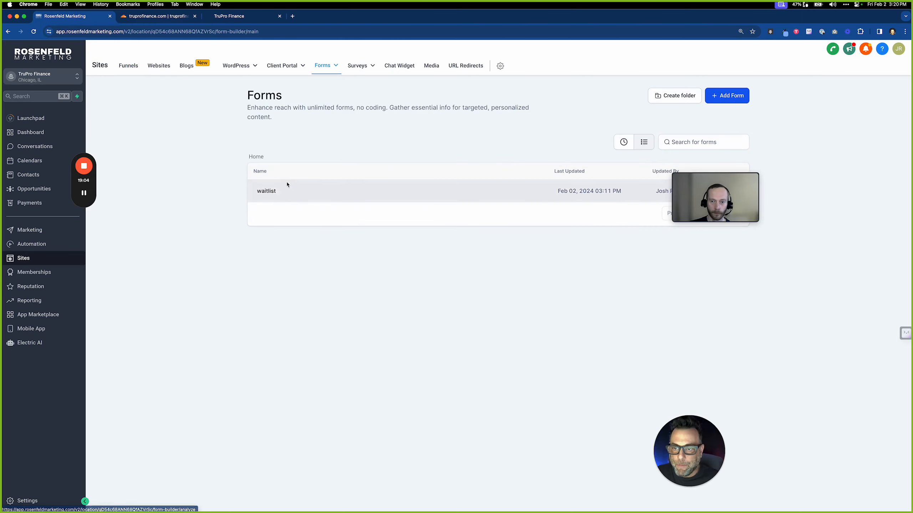
pyautogui.click(279, 191)
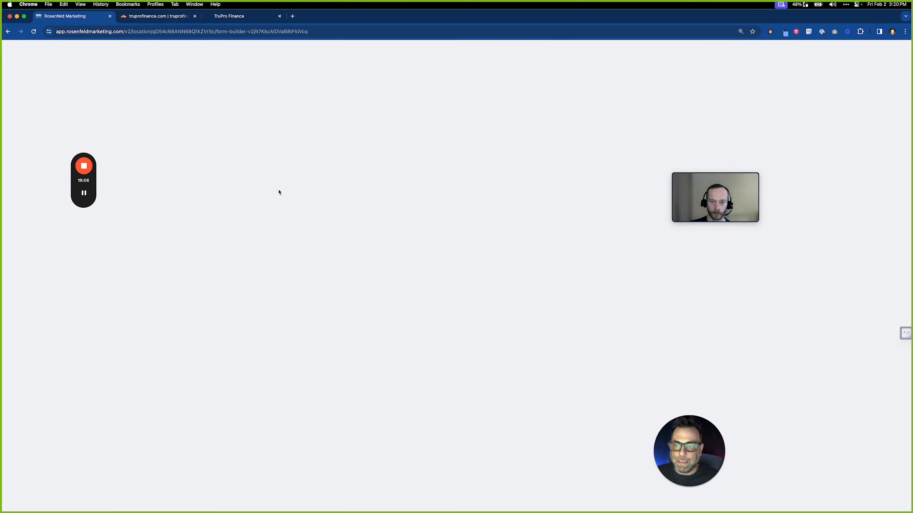
pyautogui.click(450, 115)
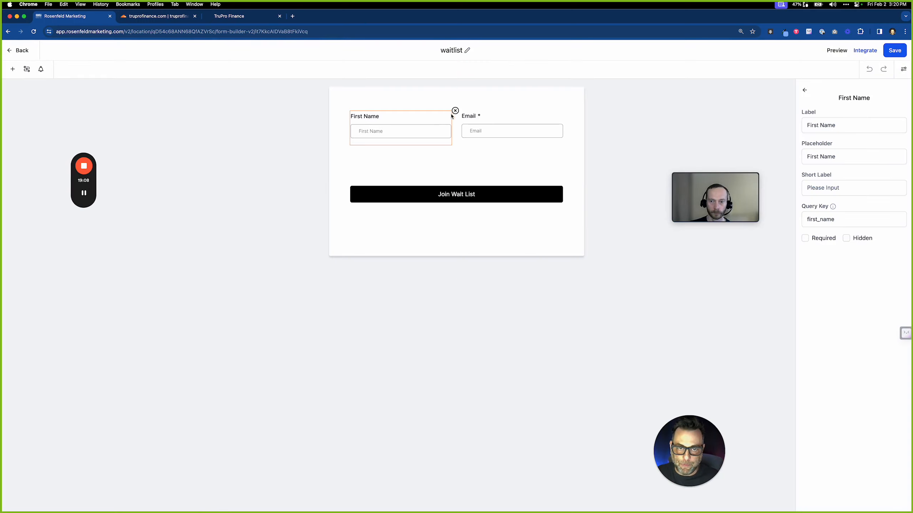
pyautogui.click(460, 112)
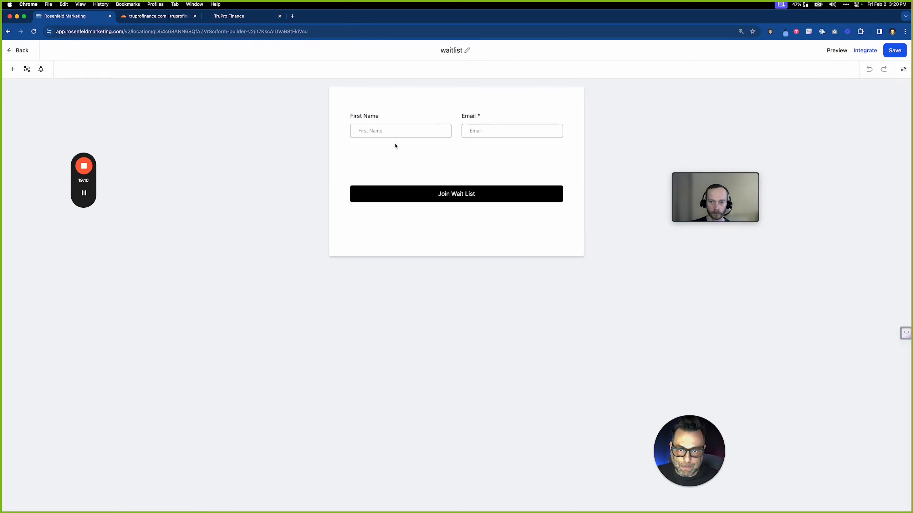
pyautogui.click(27, 70)
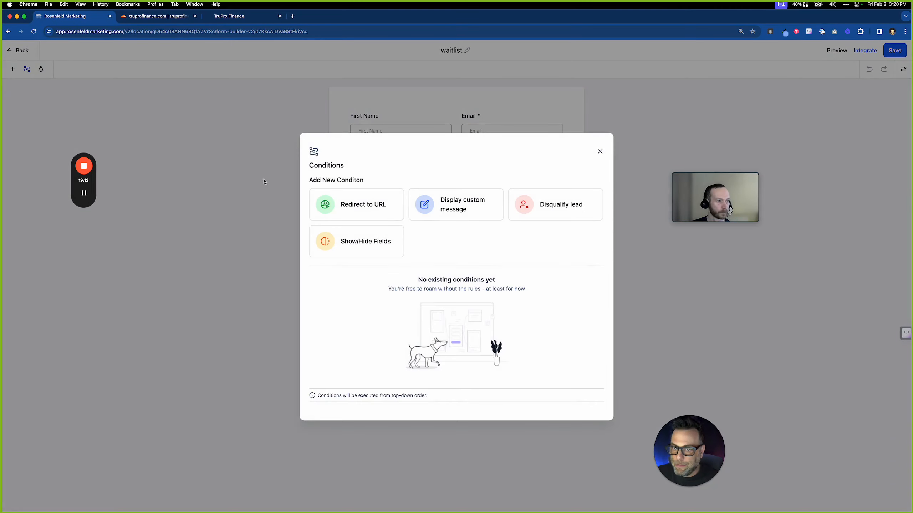
pyautogui.click(9, 71)
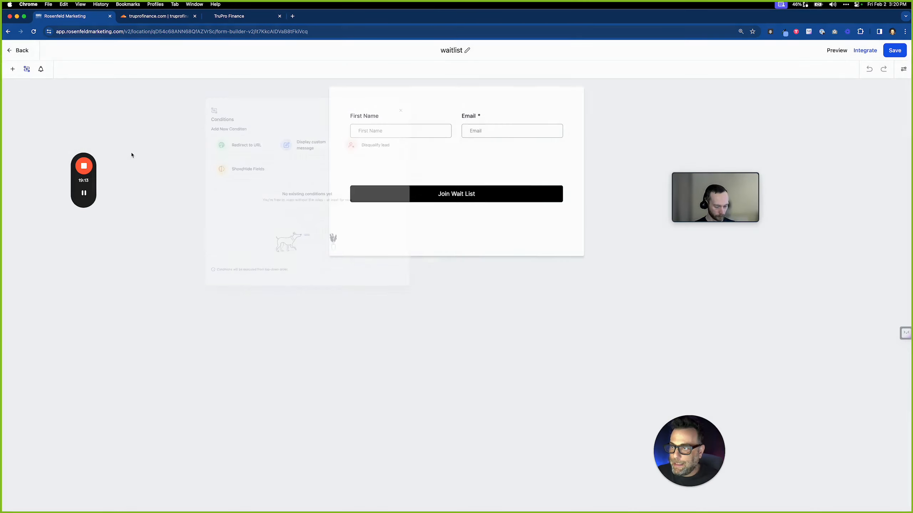
# Add a centred 24 px 'Join the waitlist.' text heading at the top of the form and save it
pyautogui.click(12, 69)
pyautogui.scroll(-3, 12, 395)
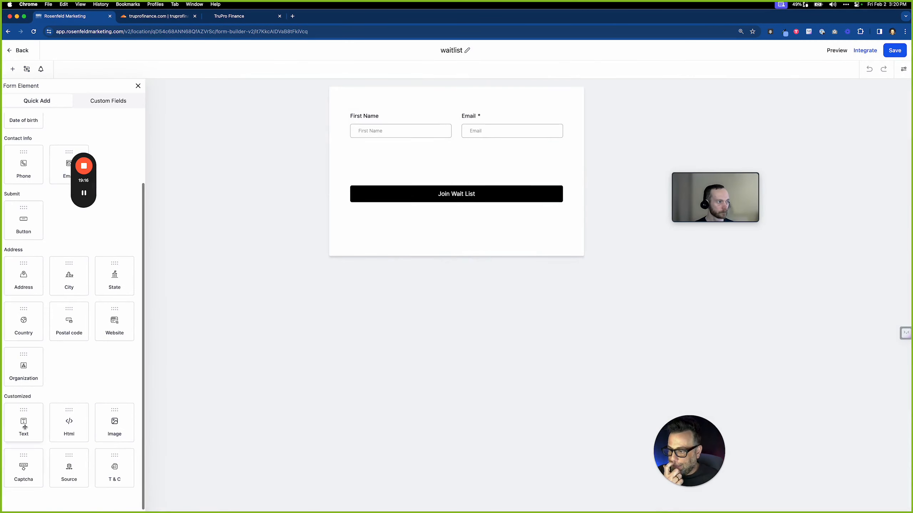
pyautogui.moveTo(22, 422); pyautogui.dragTo(372, 122)
pyautogui.click(374, 130)
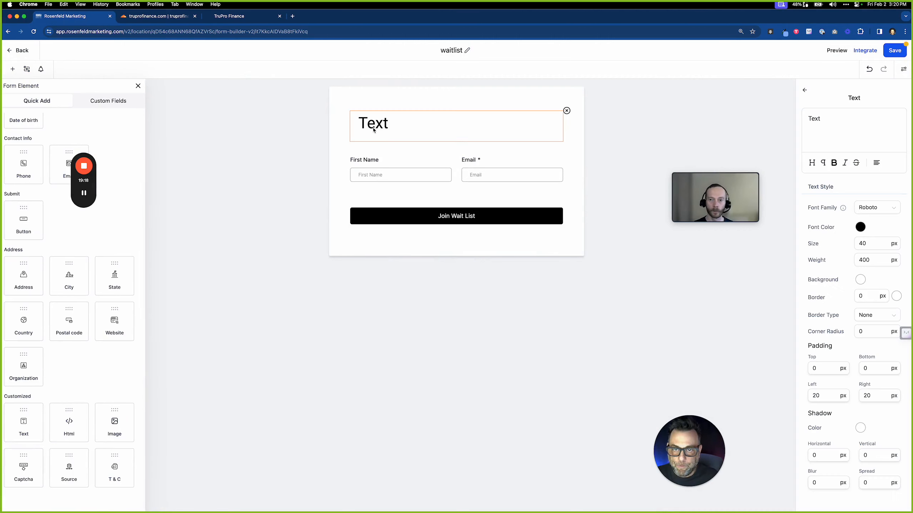
pyautogui.click(876, 164)
pyautogui.click(877, 122)
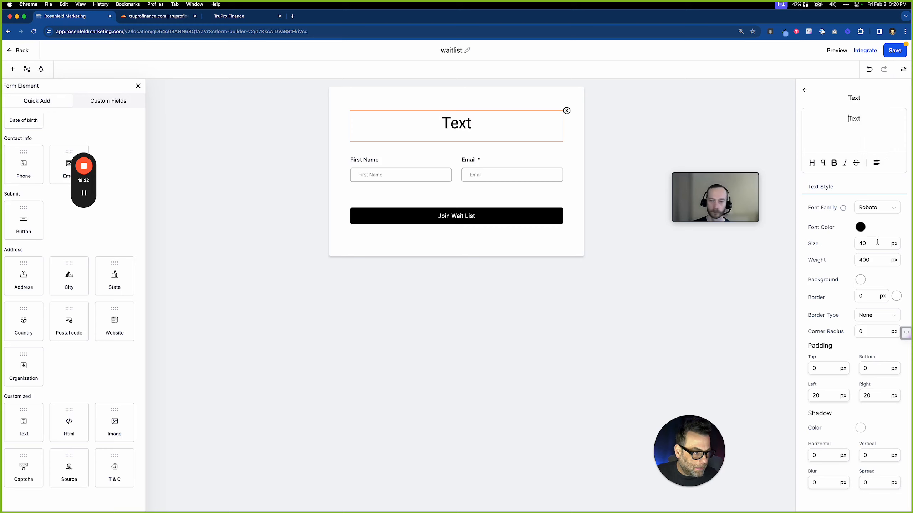
pyautogui.moveTo(866, 243); pyautogui.dragTo(845, 245)
pyautogui.write('24')
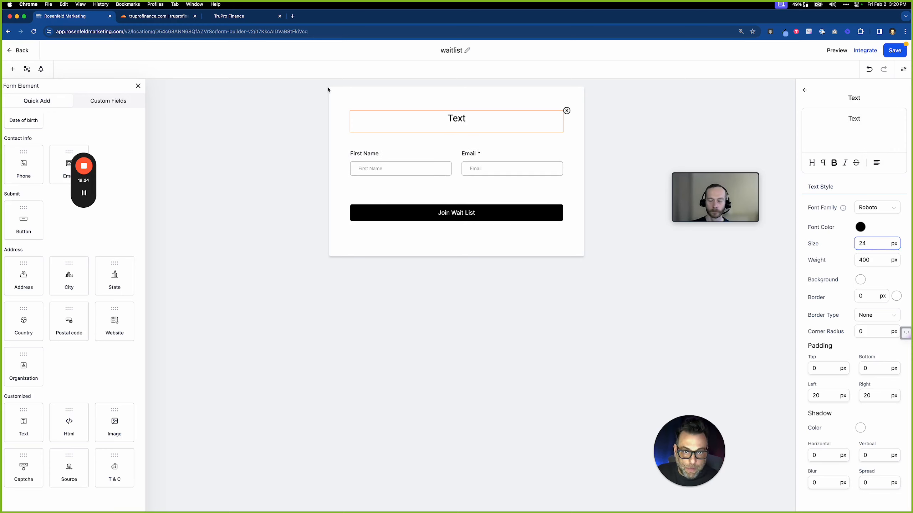
pyautogui.click(456, 118)
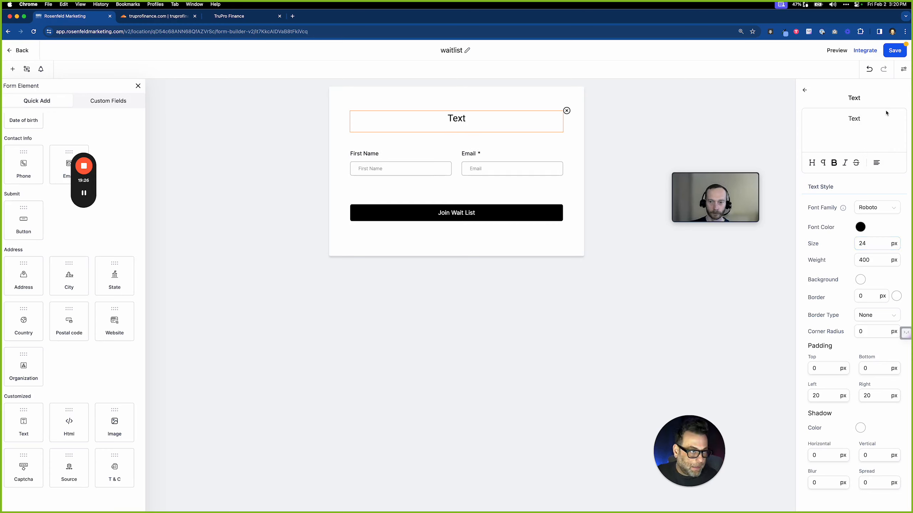
pyautogui.doubleClick(851, 119)
pyautogui.write('Join ')
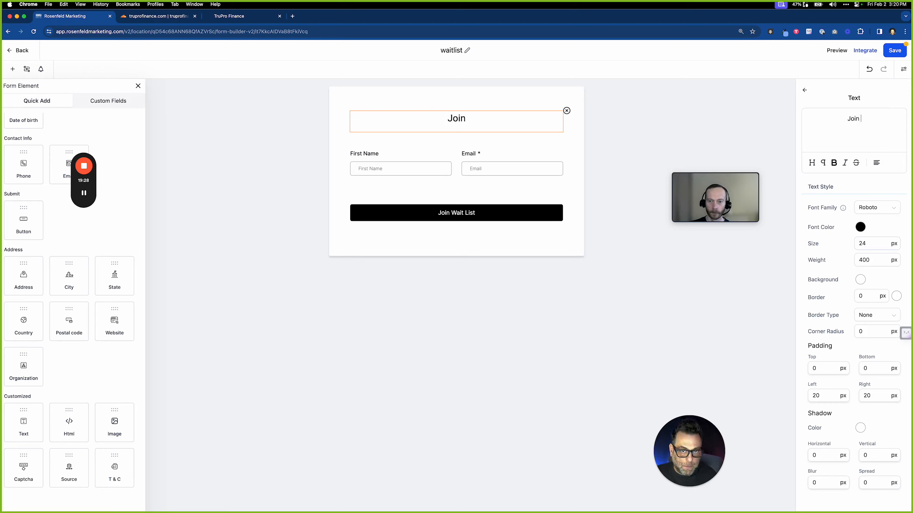
pyautogui.write('the waitlist')
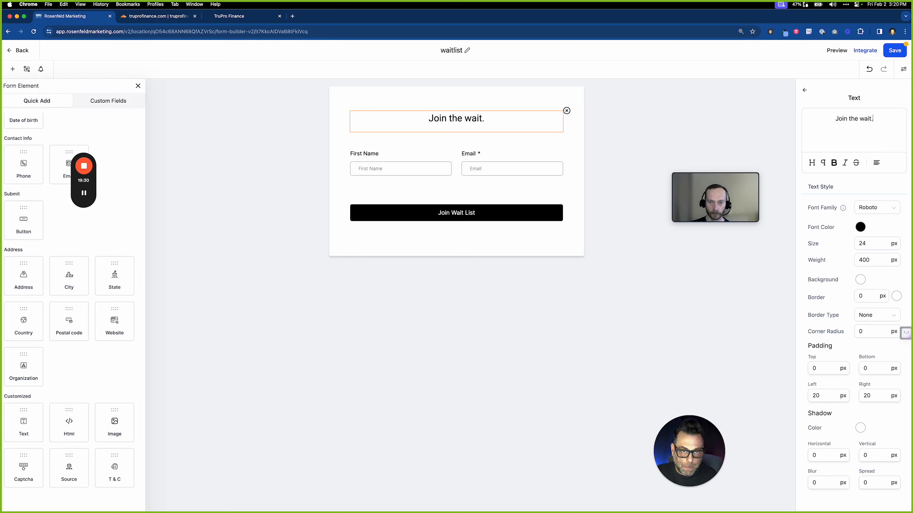
pyautogui.write('.')
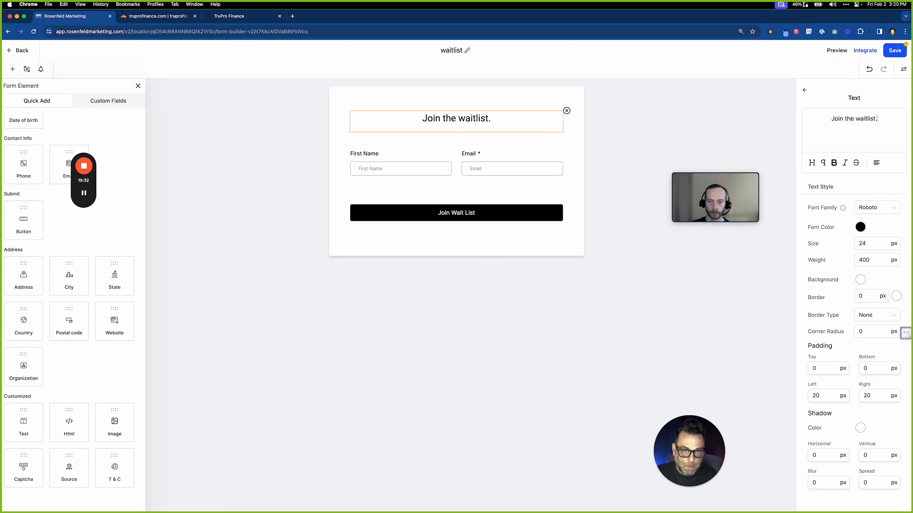
pyautogui.click(890, 54)
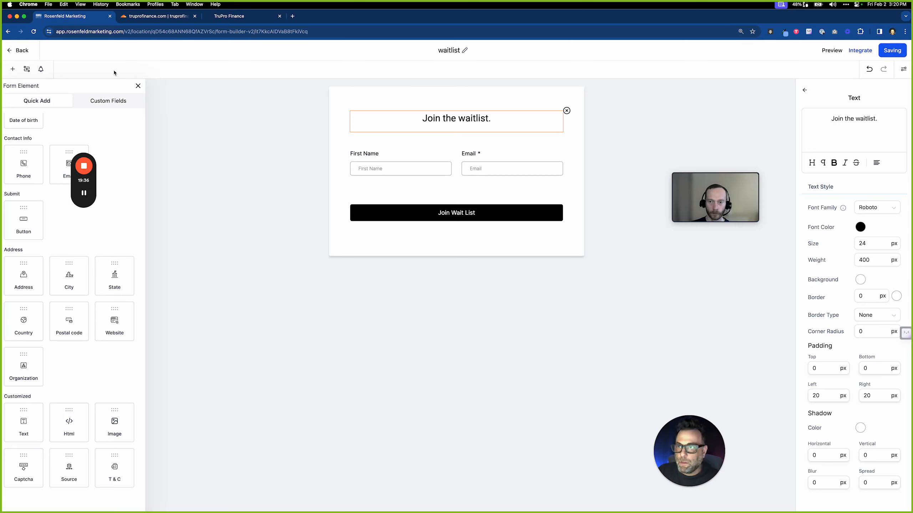
# Reload the live site to check the new heading, then open Join Wait List in the page builder
pyautogui.click(230, 16)
pyautogui.click(34, 32)
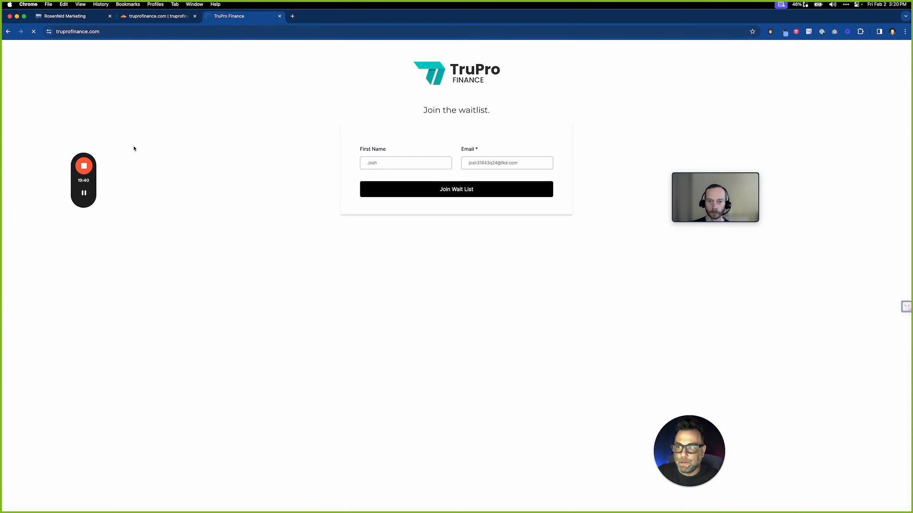
pyautogui.click(67, 16)
pyautogui.click(10, 49)
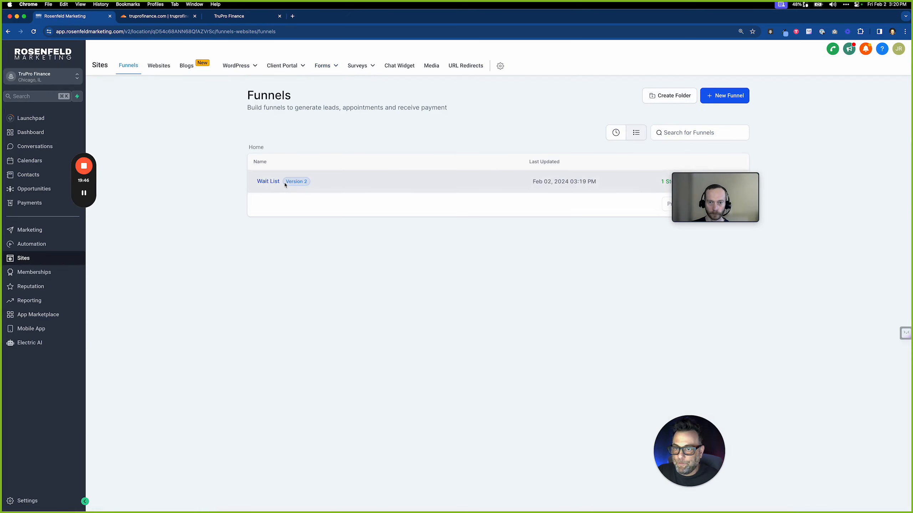
pyautogui.click(283, 180)
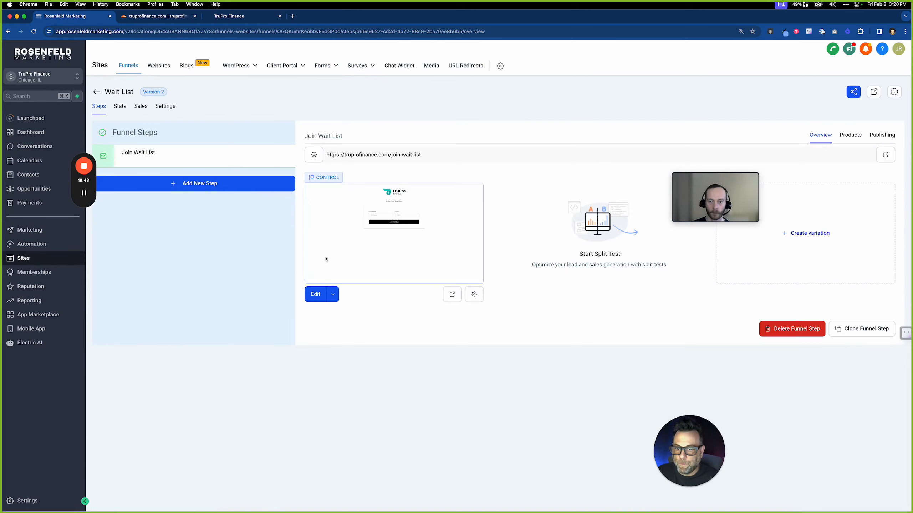
pyautogui.click(319, 296)
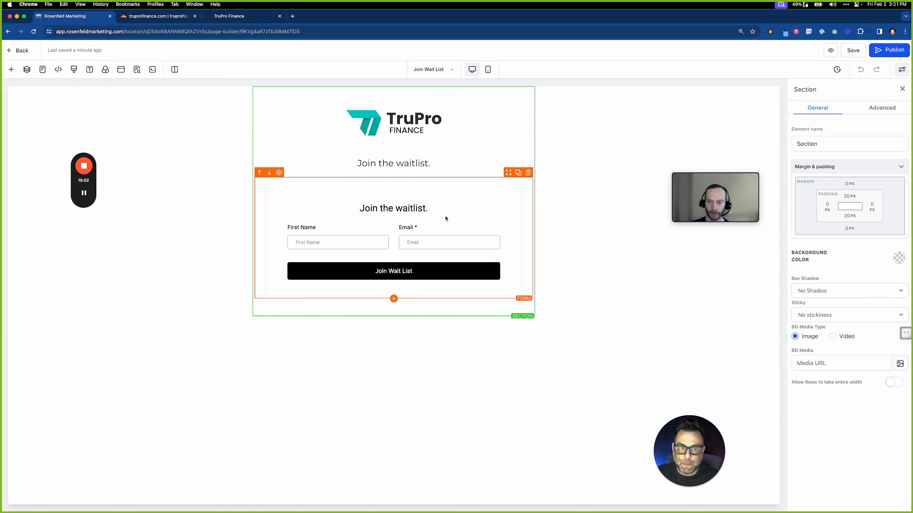
# Delete the duplicate 'Join the waitlist.' line, save and publish, then reload the live TruPro Finance page
pyautogui.click(529, 153)
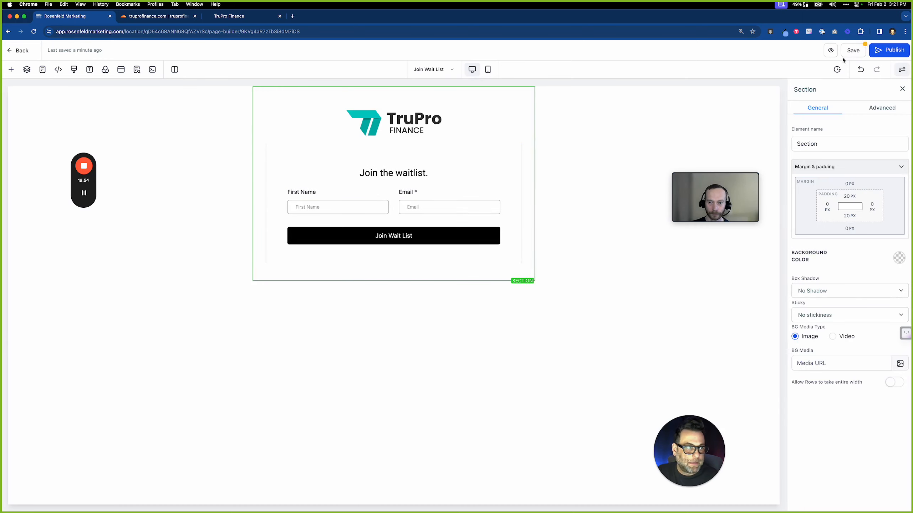
pyautogui.click(861, 53)
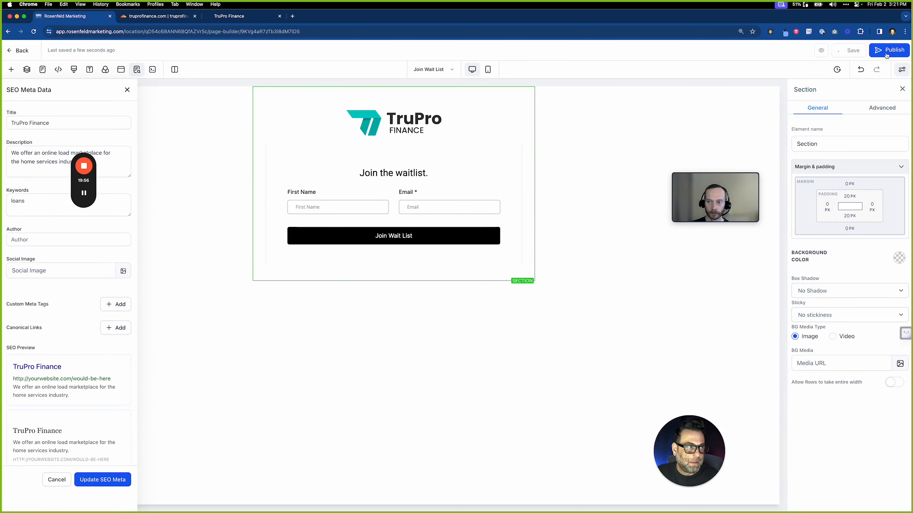
pyautogui.click(887, 54)
pyautogui.click(228, 17)
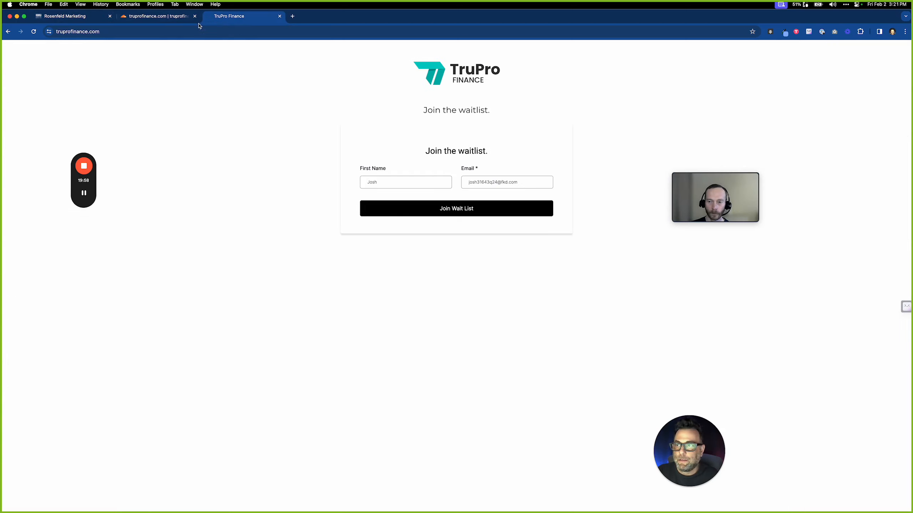
pyautogui.click(36, 33)
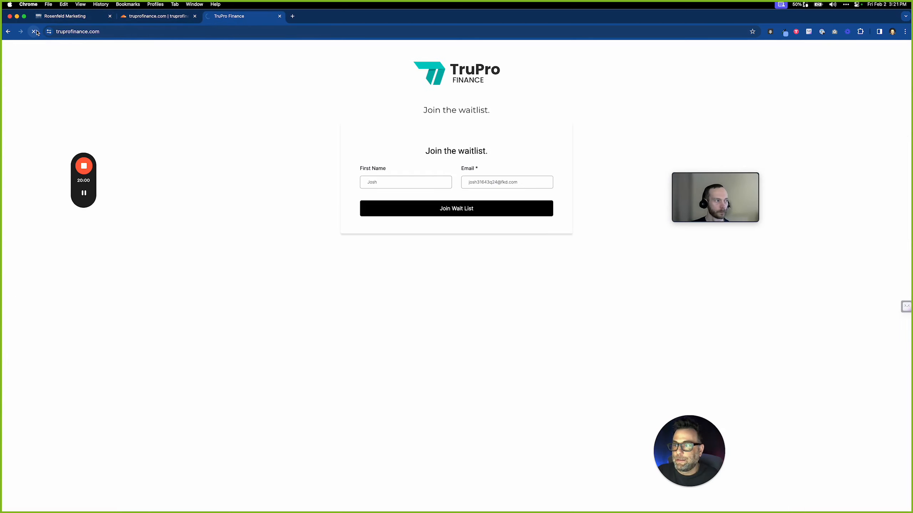